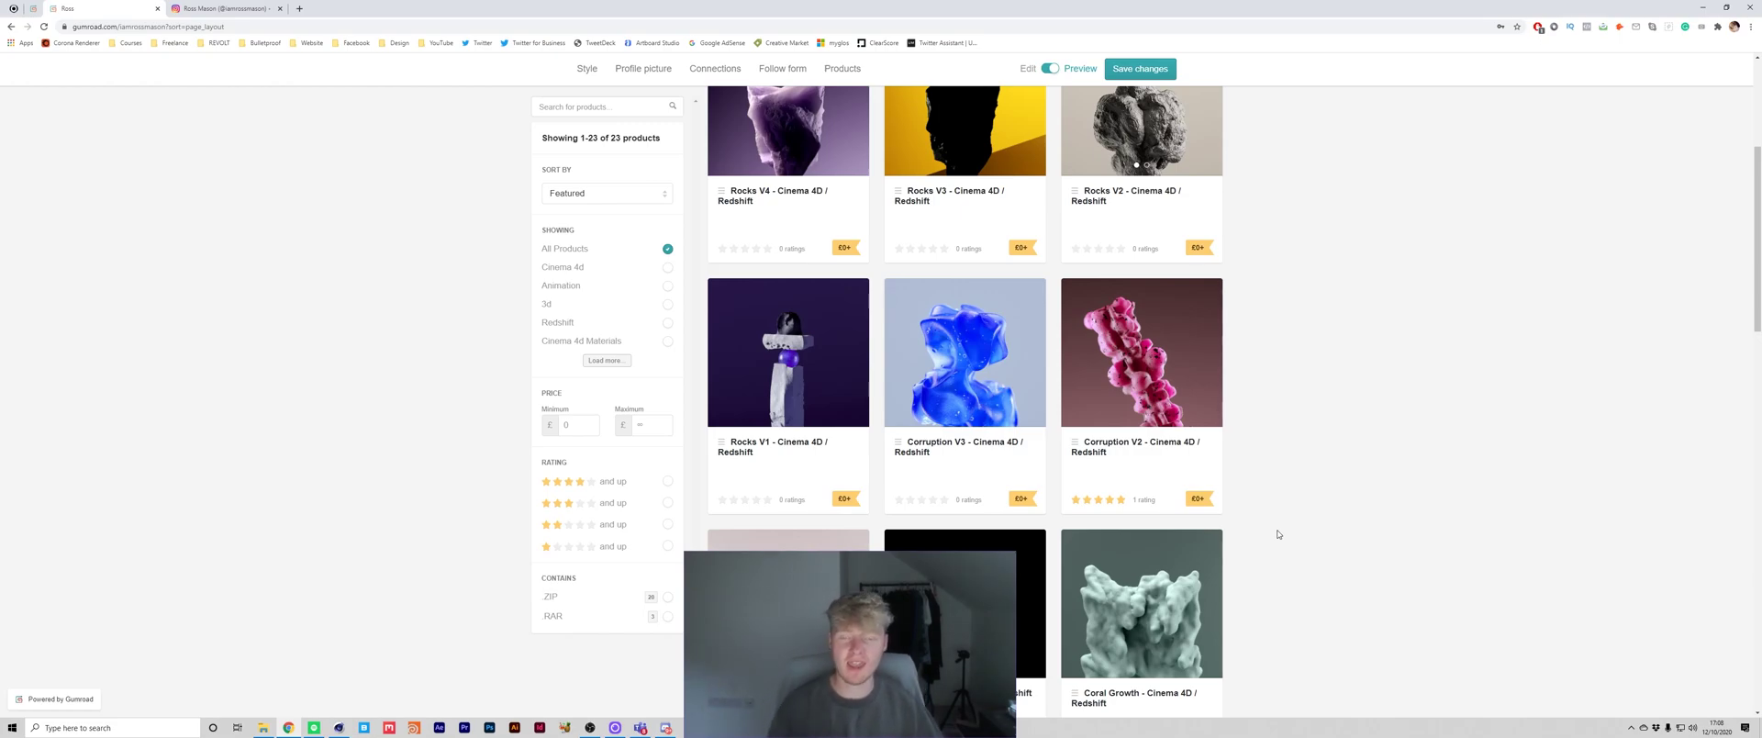
Scroll through the Gumroad store's rock and coral product grid.
scroll(1279, 533, "down", 6)
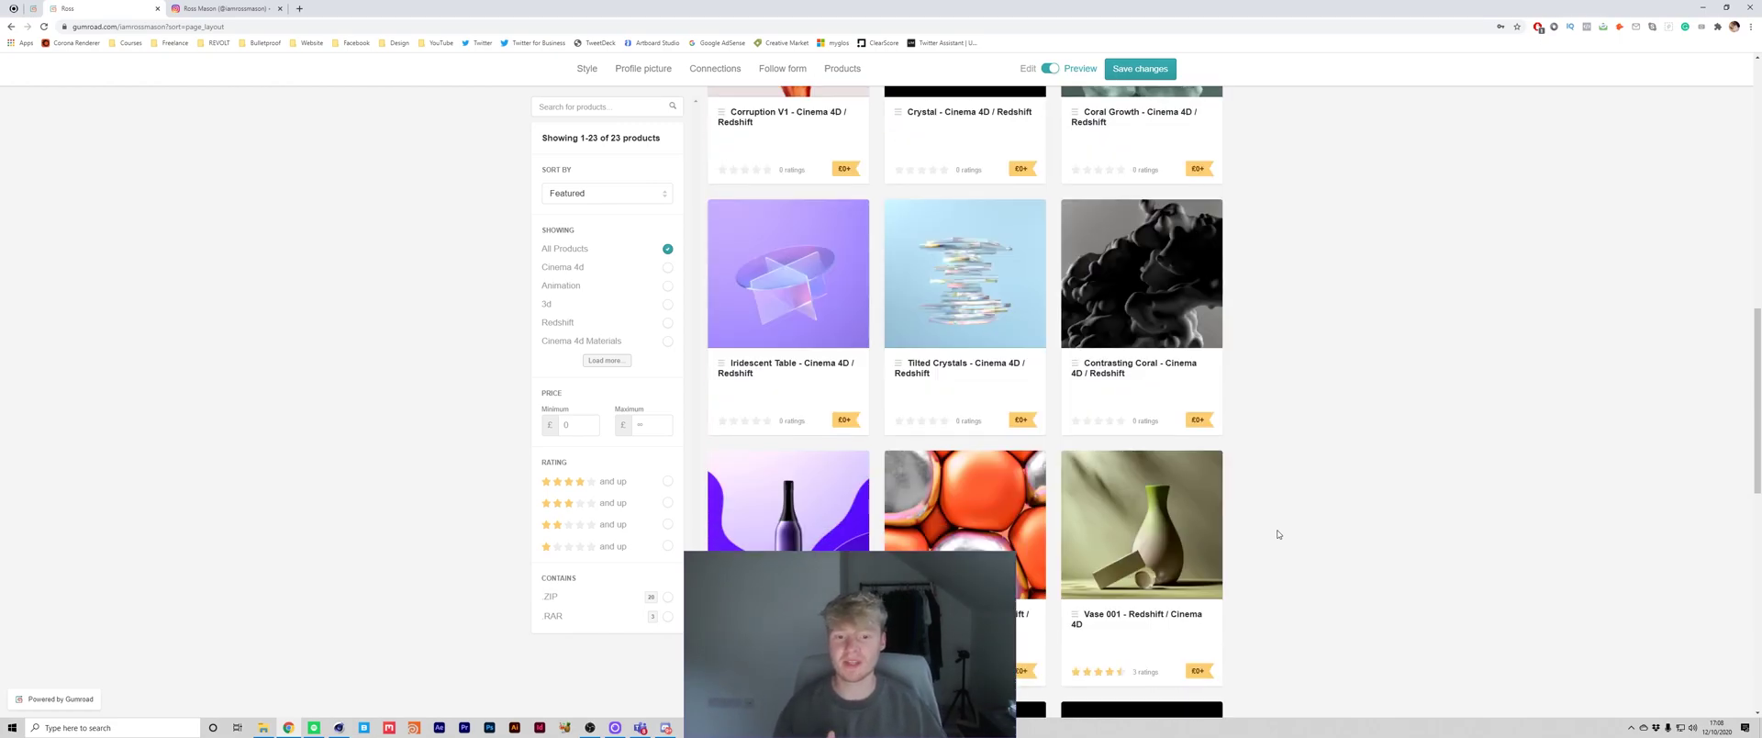
scroll(1279, 533, "up", 8)
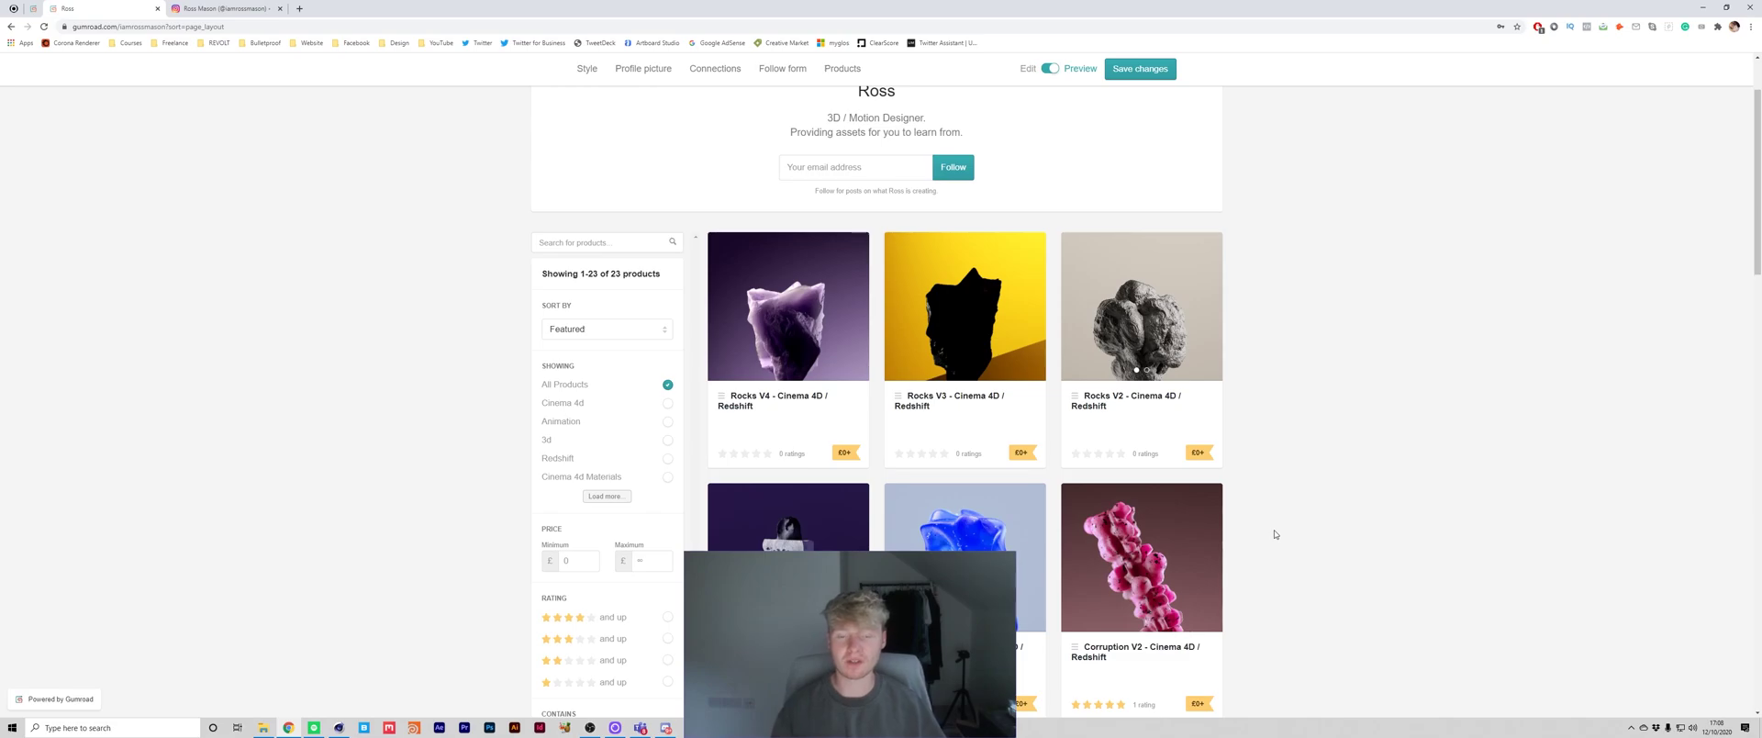
scroll(1275, 534, "down", 2)
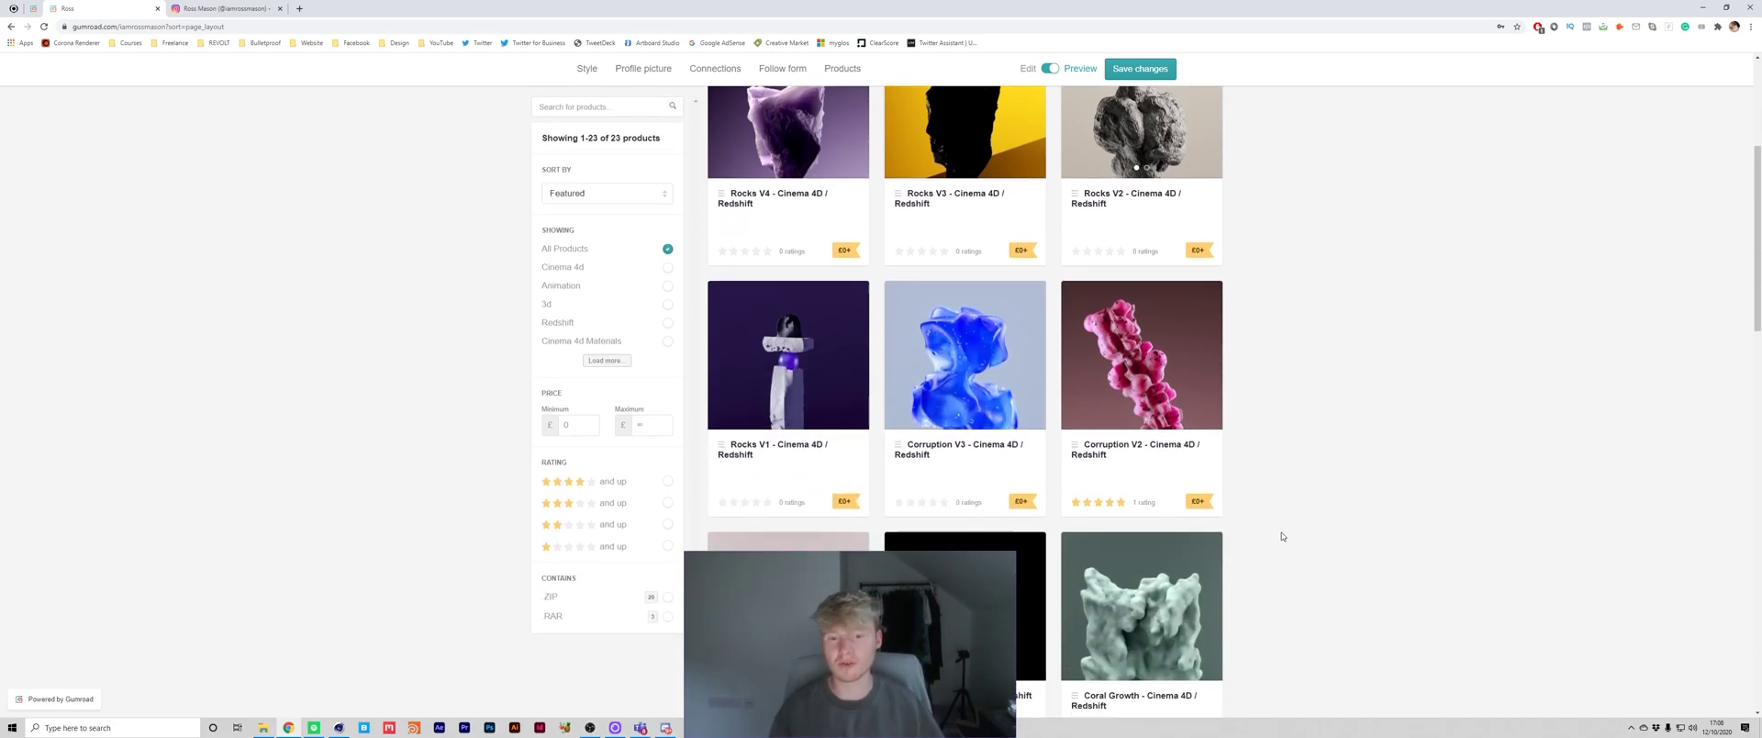
scroll(1281, 535, "down", 1)
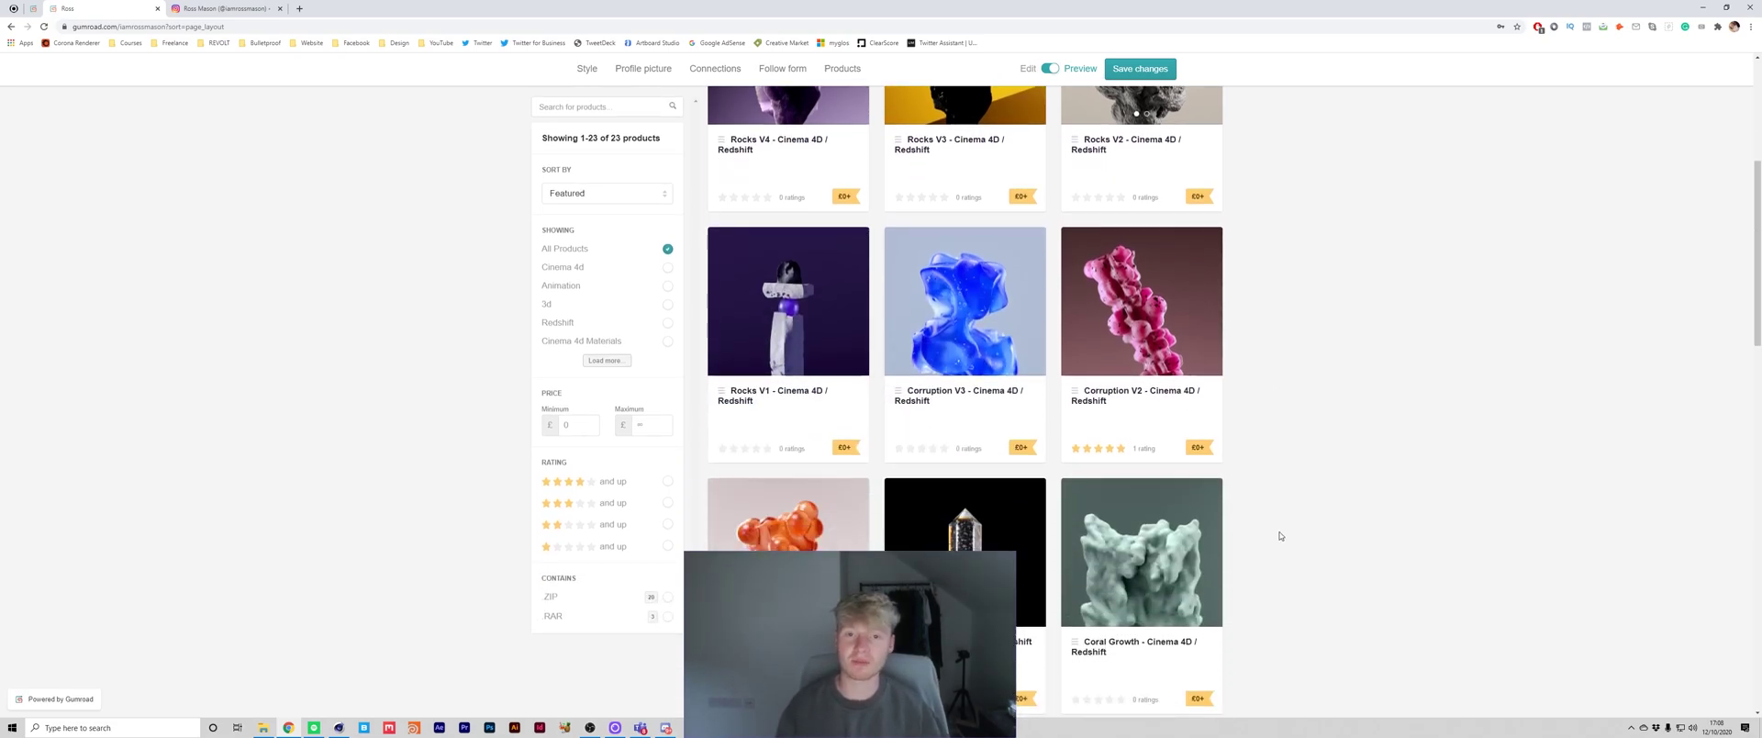
Preview the Corruption V2 product on Gumroad, then return to the empty Cinema 4D scene.
left_click(334, 728)
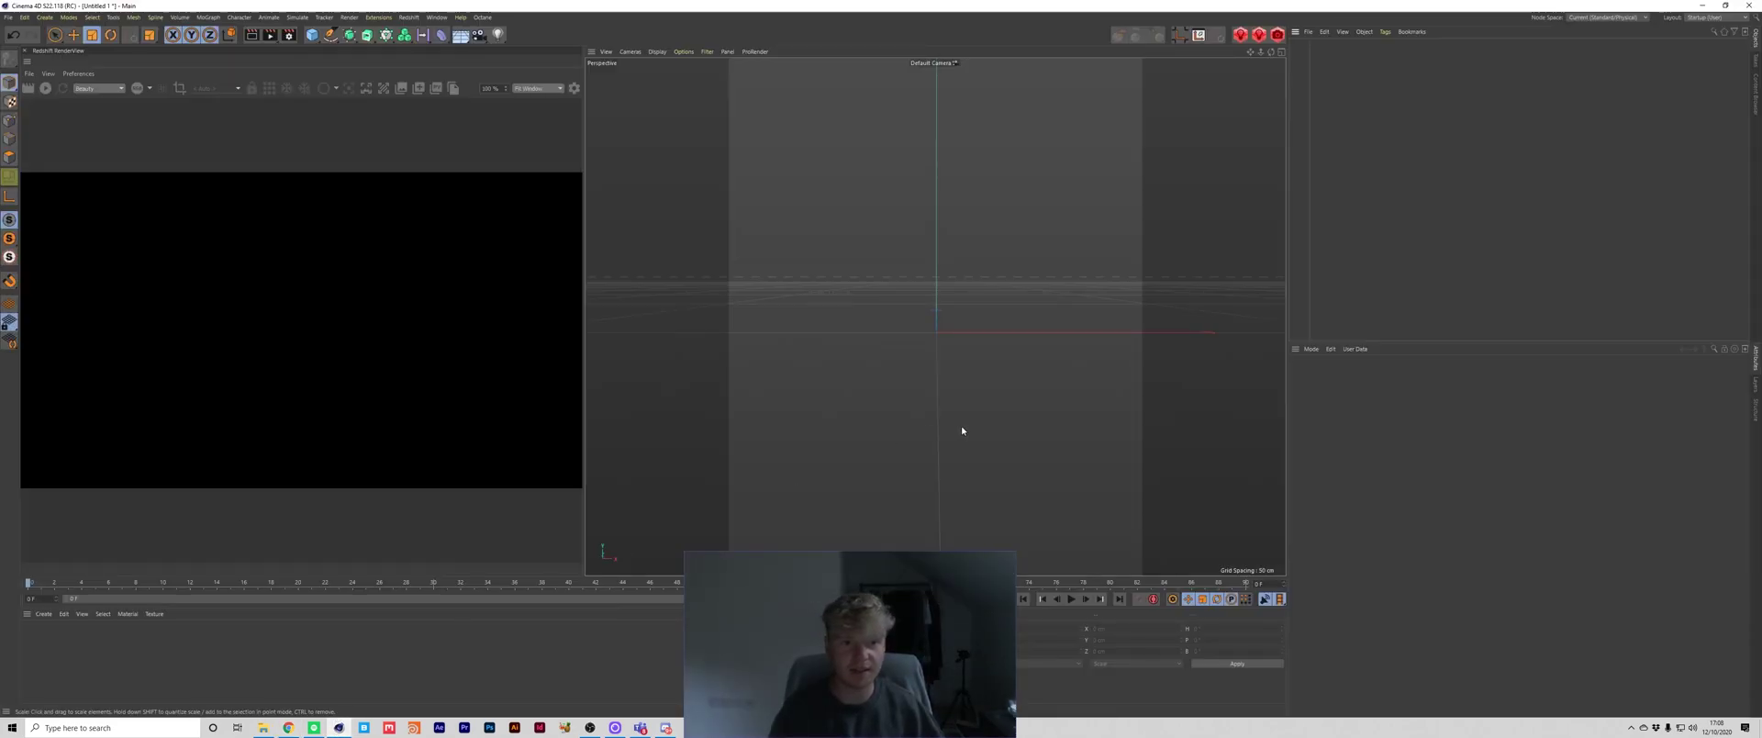
left_click(288, 728)
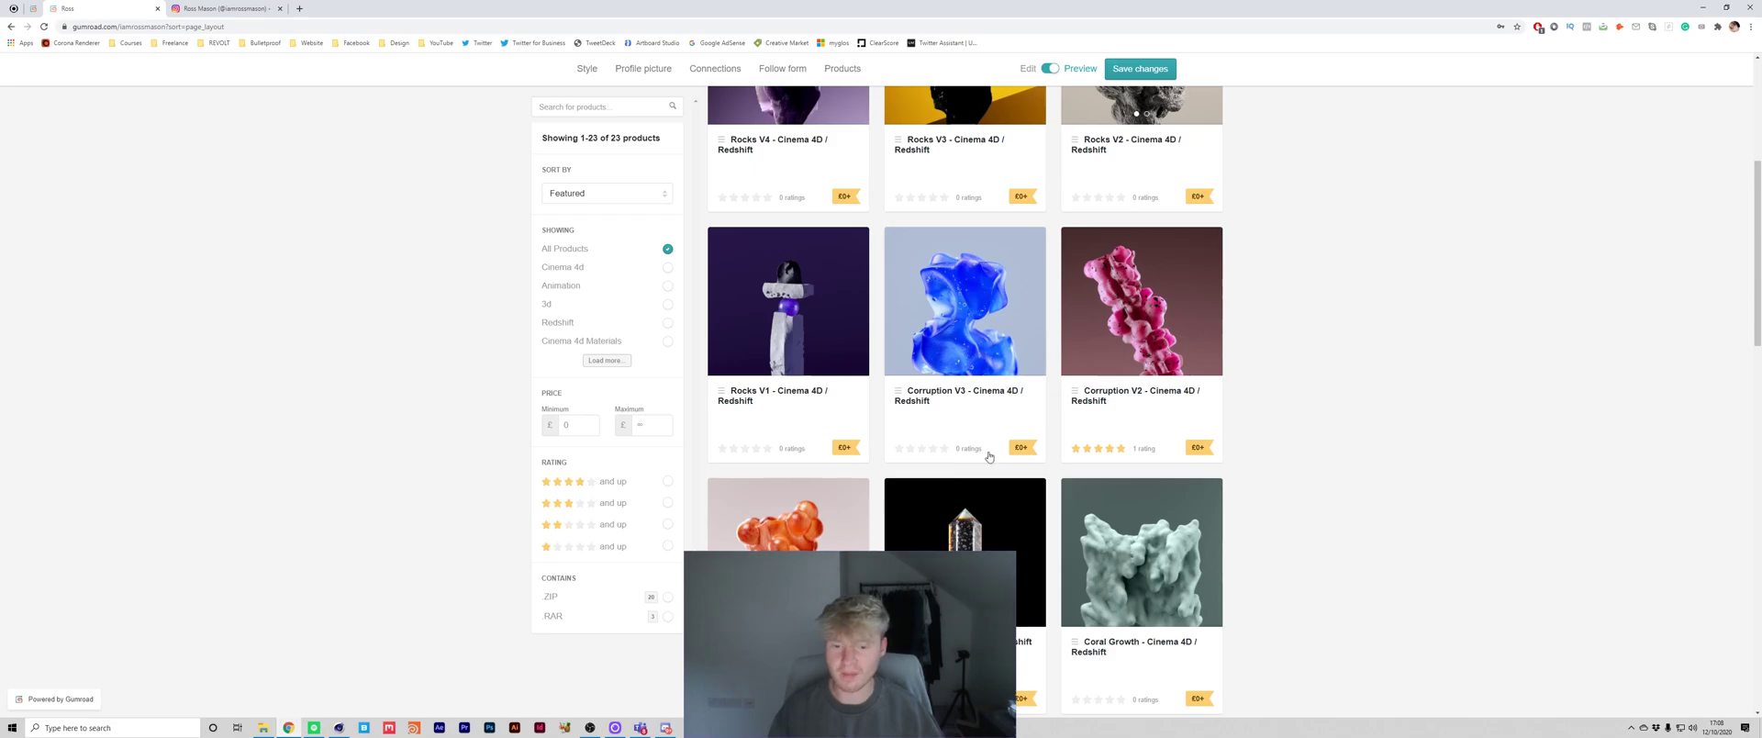
left_click(1094, 313)
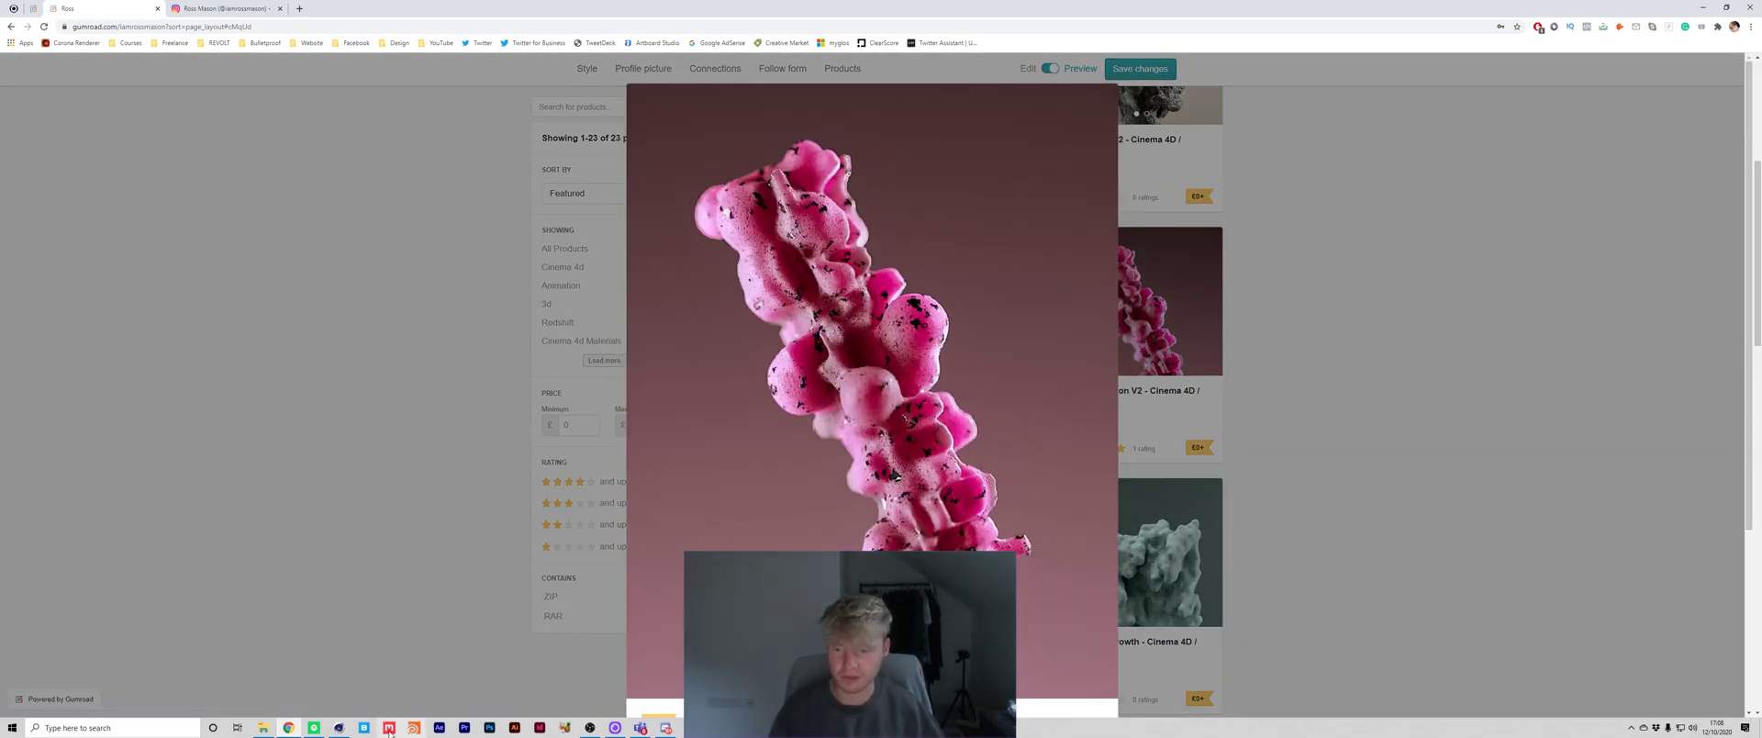
left_click(339, 728)
left_click(312, 35)
Add a Cylinder primitive, tilt it to one side, and stretch it much taller.
left_click(461, 50)
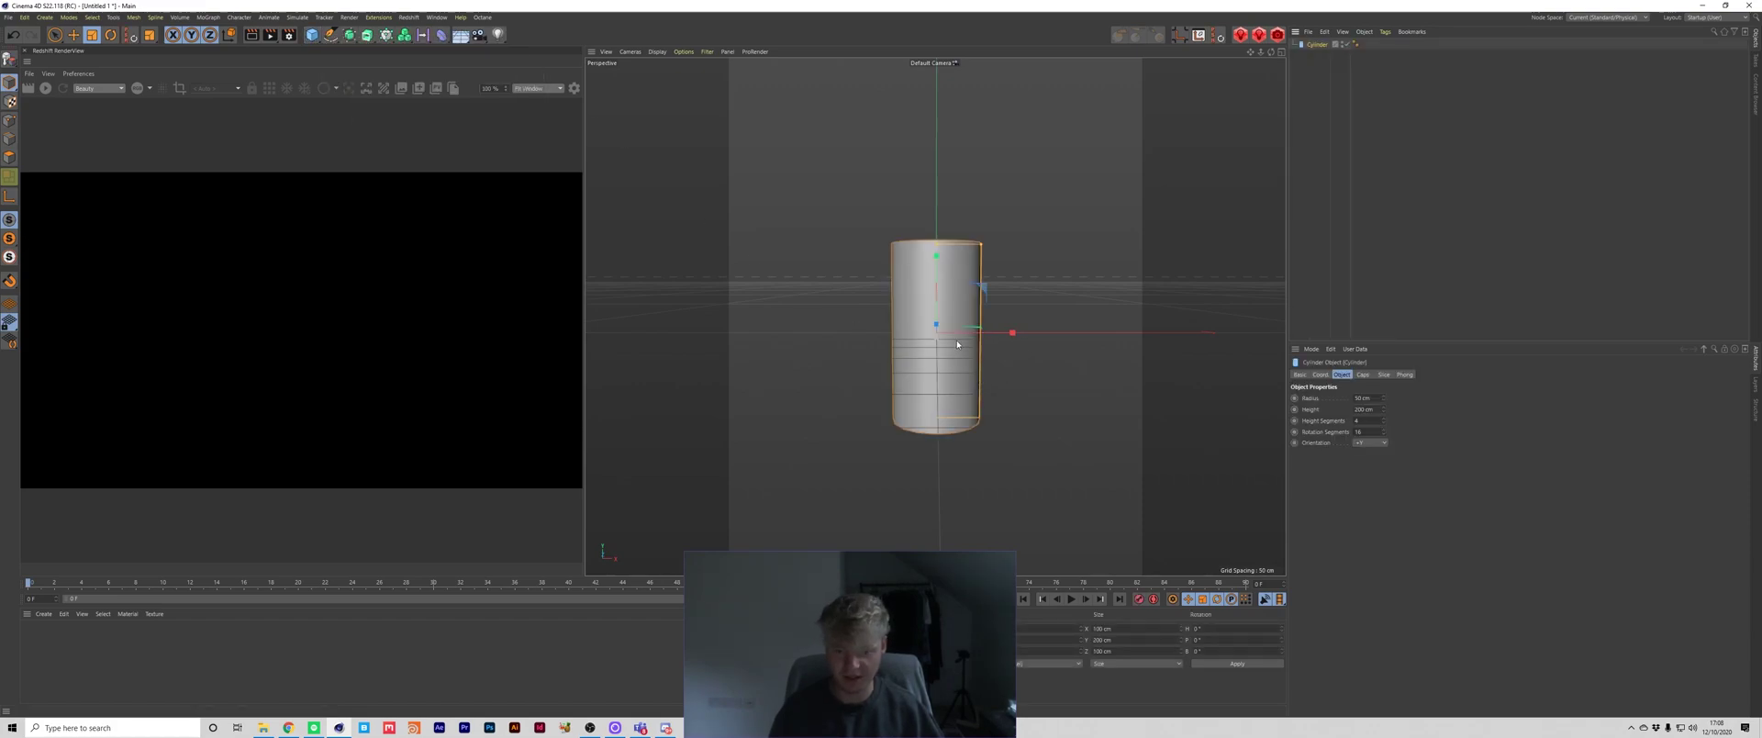
key("r")
left_click_drag(926, 312, 889, 296)
key("e")
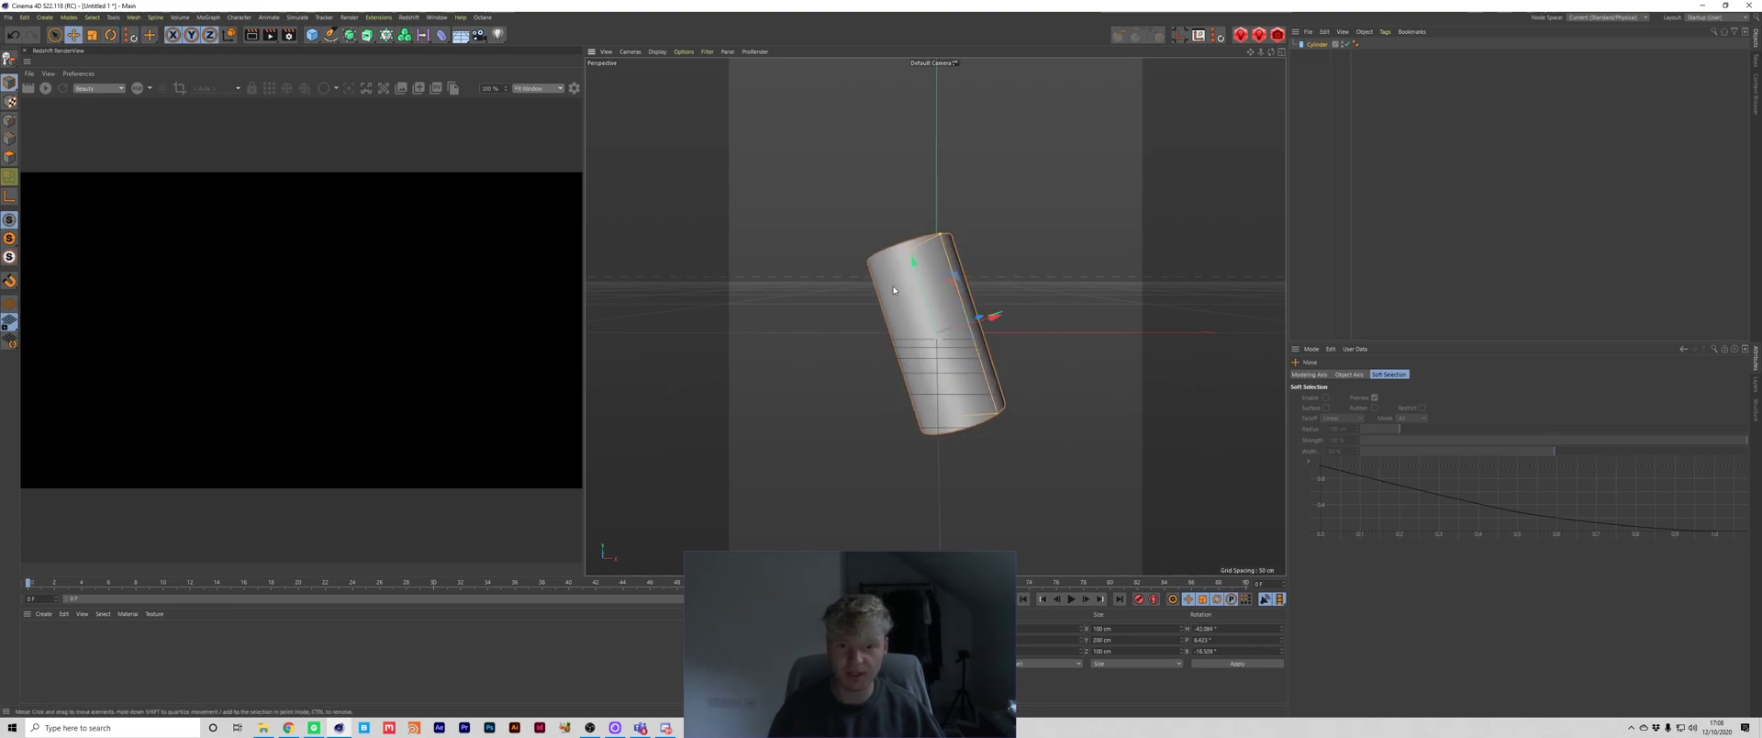
left_click_drag(911, 250, 877, 180)
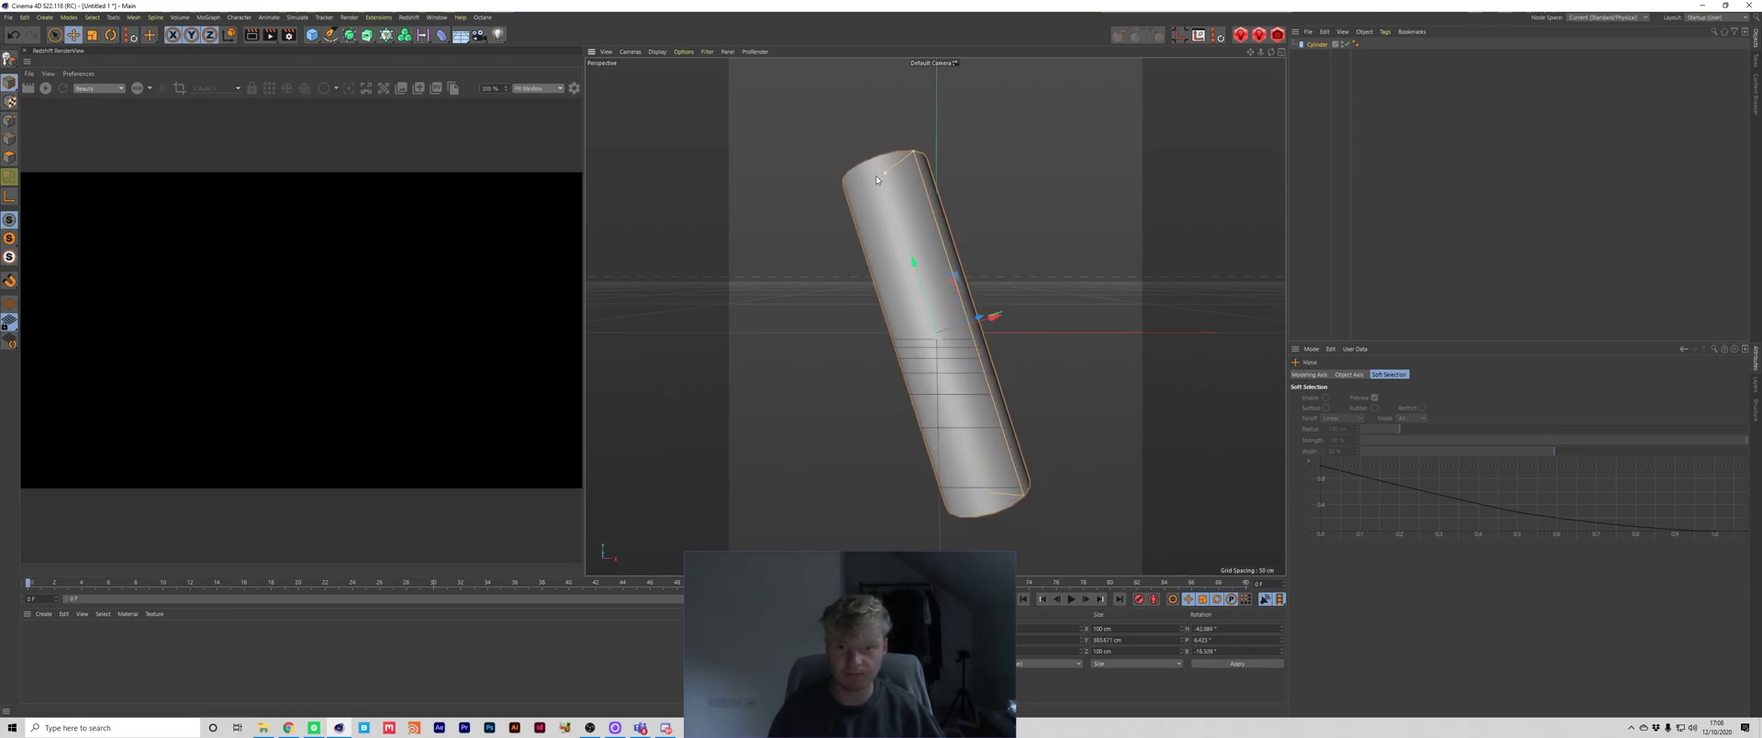
key("r")
mouse_move(941, 332)
left_mouse_down()
mouse_move(956, 347)
mouse_move(964, 333)
left_mouse_up()
Extend the cylinder to about 398 cm, widen it to 115.209 cm, and nudge its position.
key("e")
left_click_drag(881, 176, 876, 171)
left_click_drag(1025, 317, 987, 304)
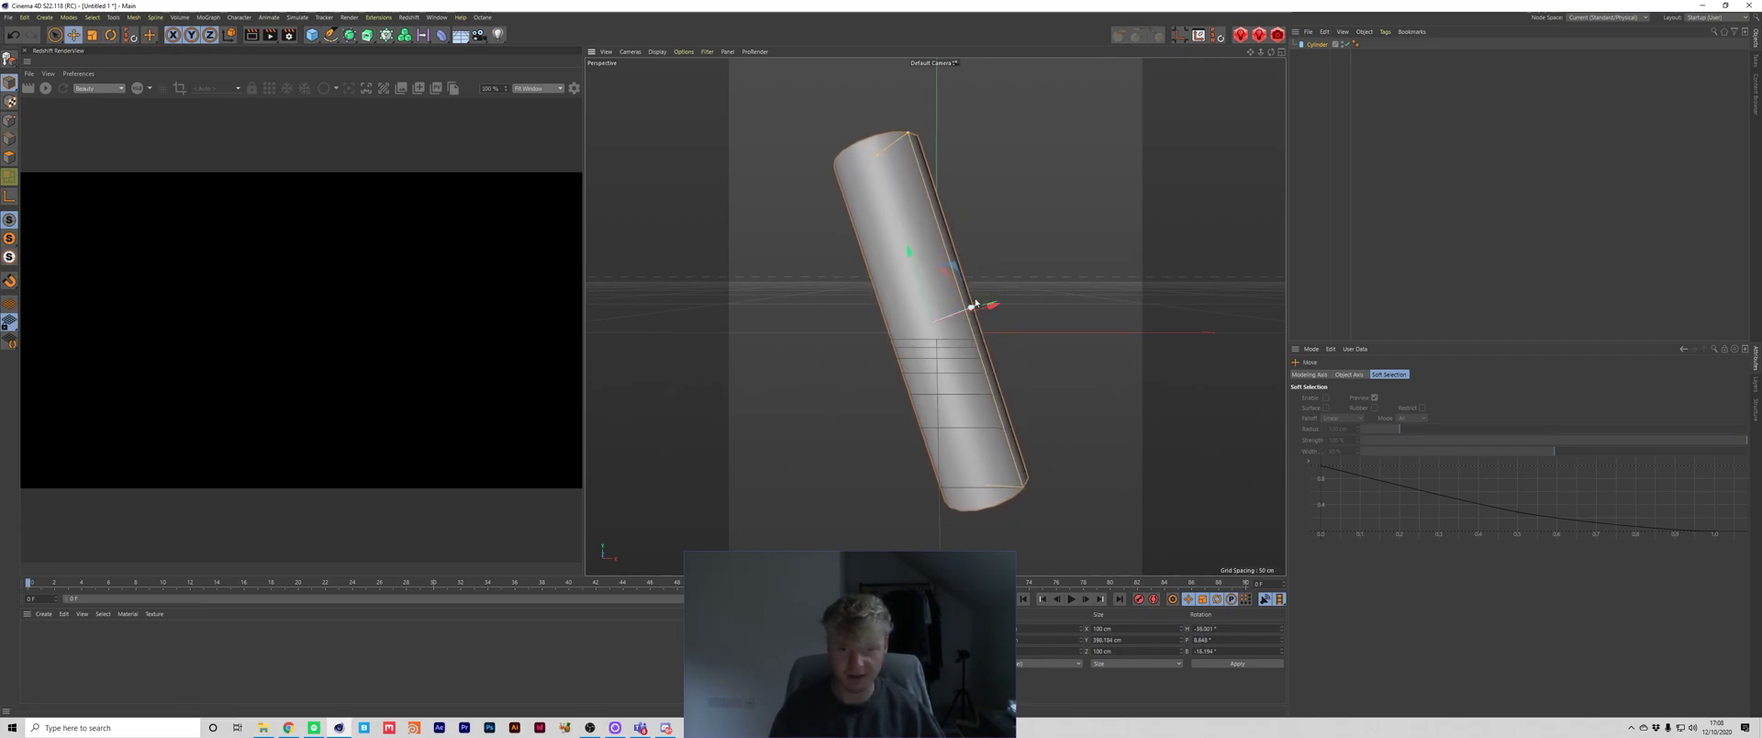
left_click_drag(908, 137, 914, 130)
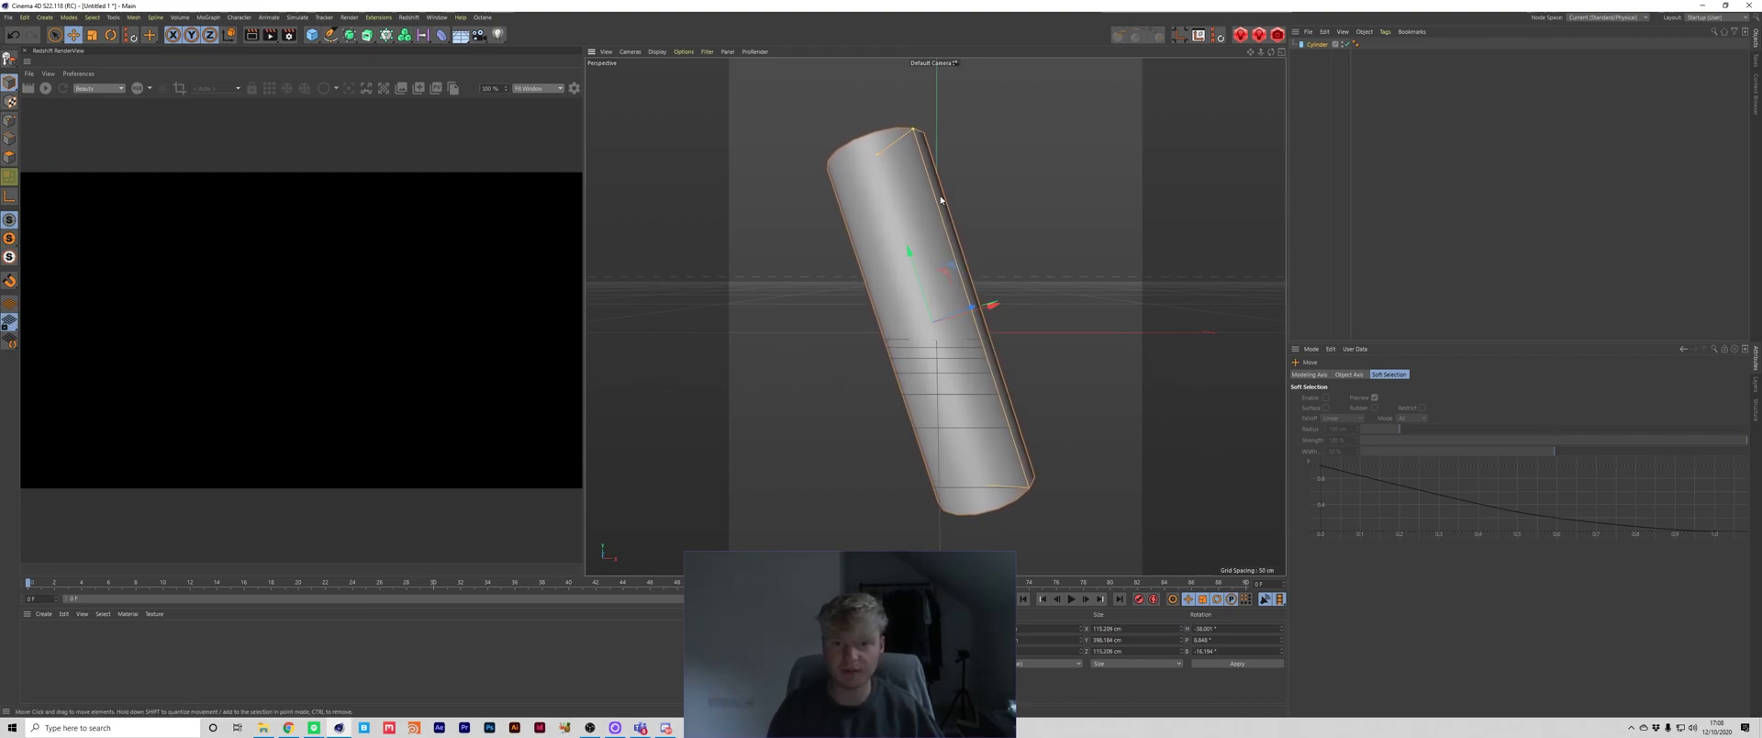
left_click_drag(961, 202, 959, 208)
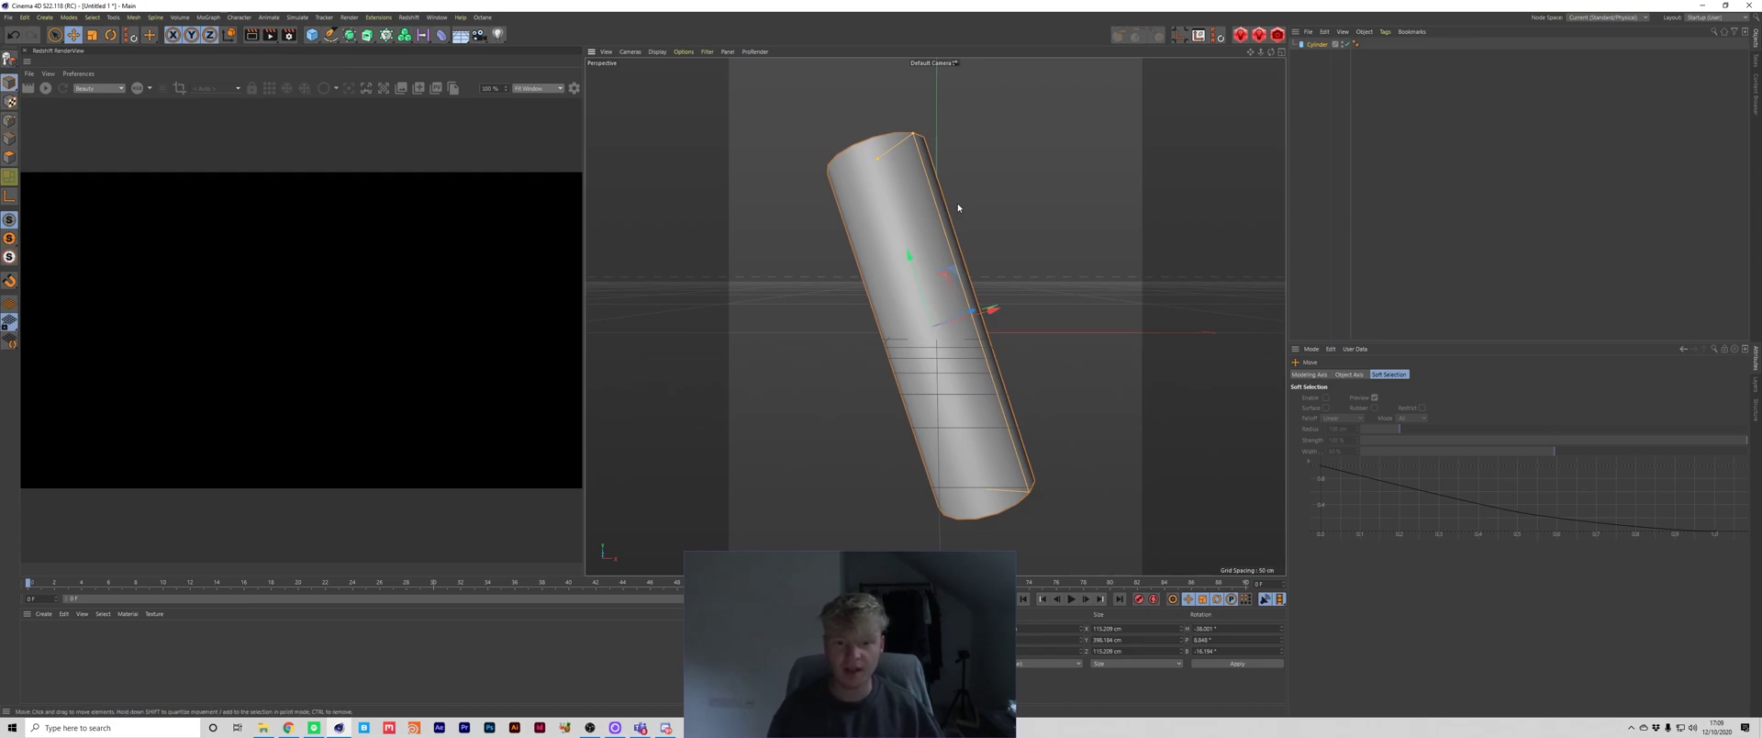
left_click(1316, 48)
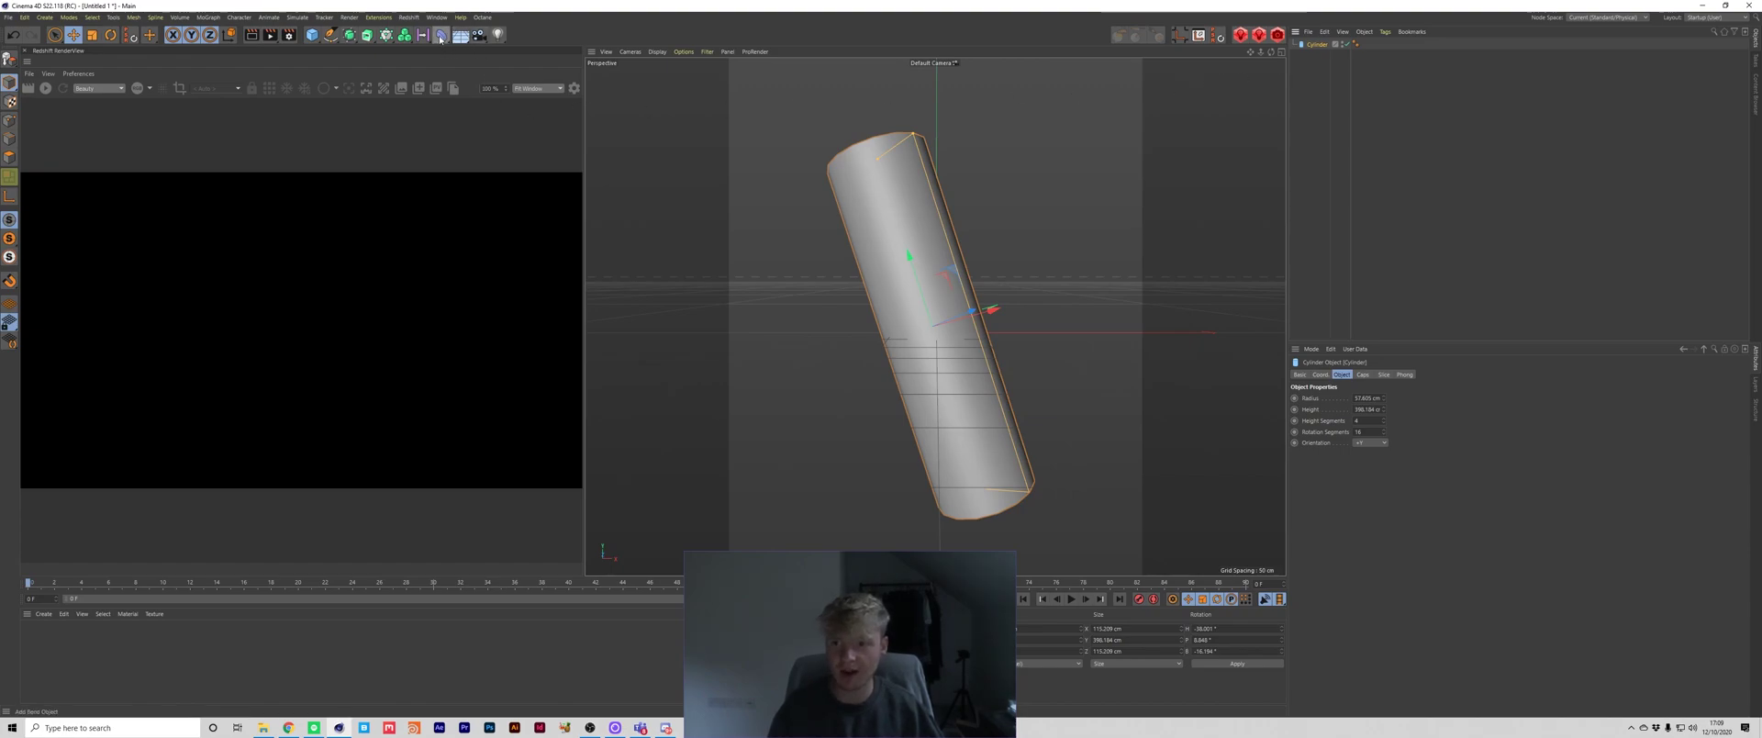
left_click(440, 38)
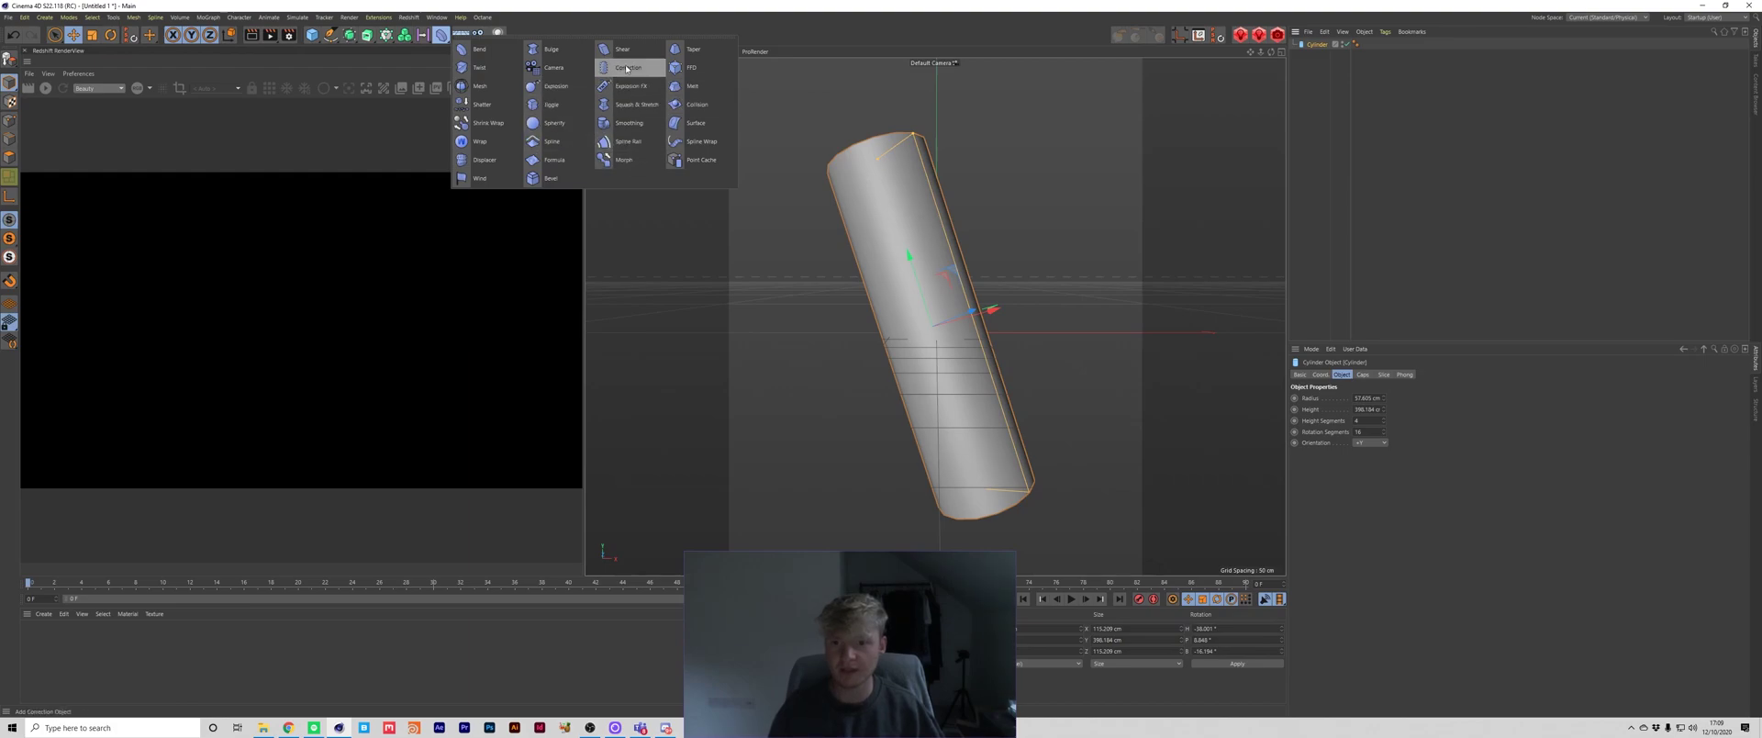
Parent a Displacer deformer under the cylinder and switch the viewport to Gouraud Shading (Lines).
left_click(482, 162)
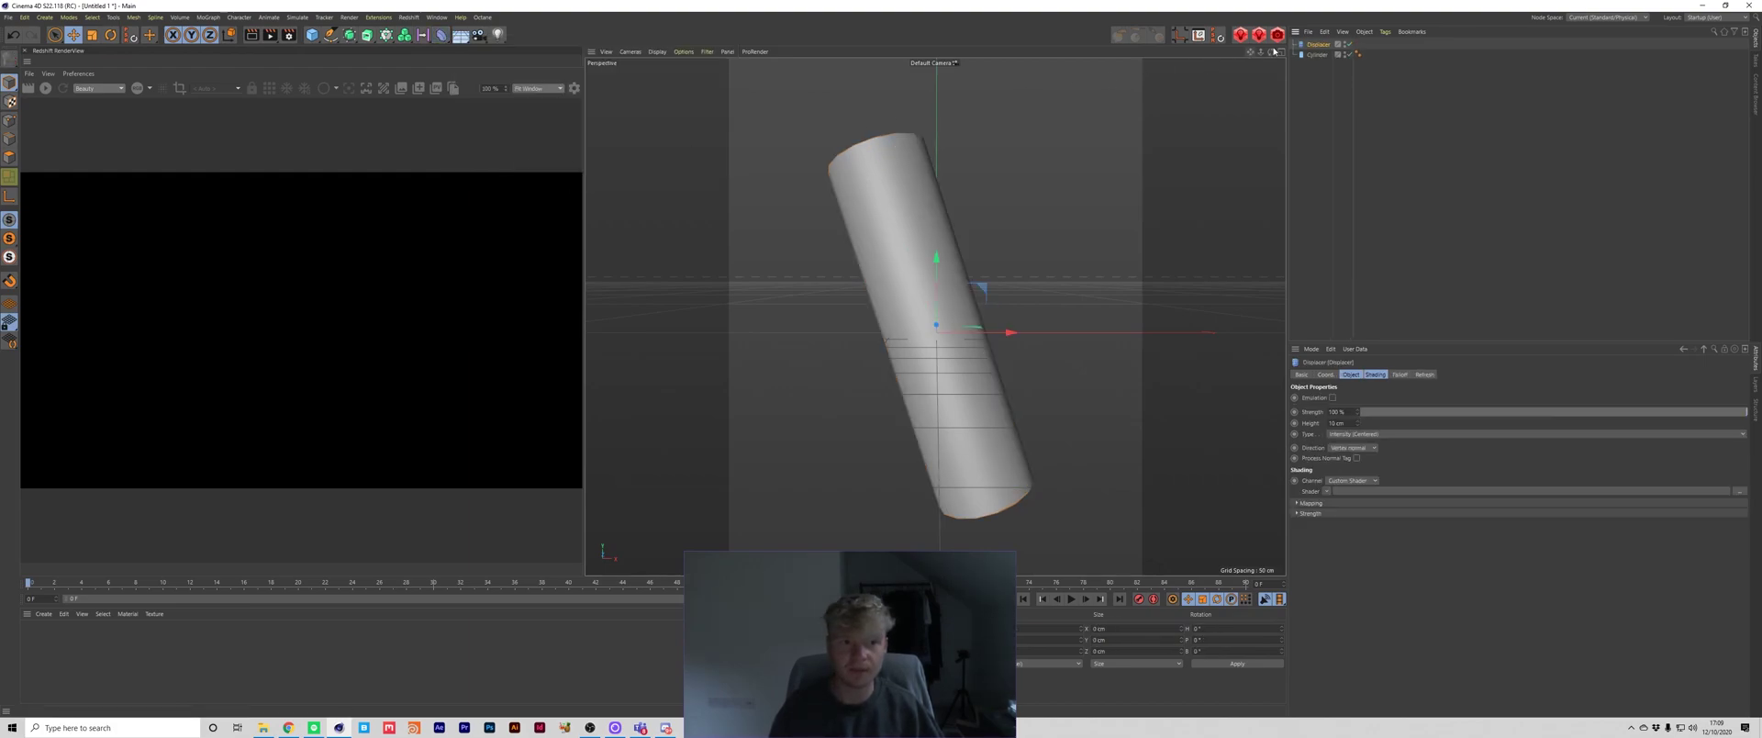
left_click_drag(1319, 57, 1320, 58)
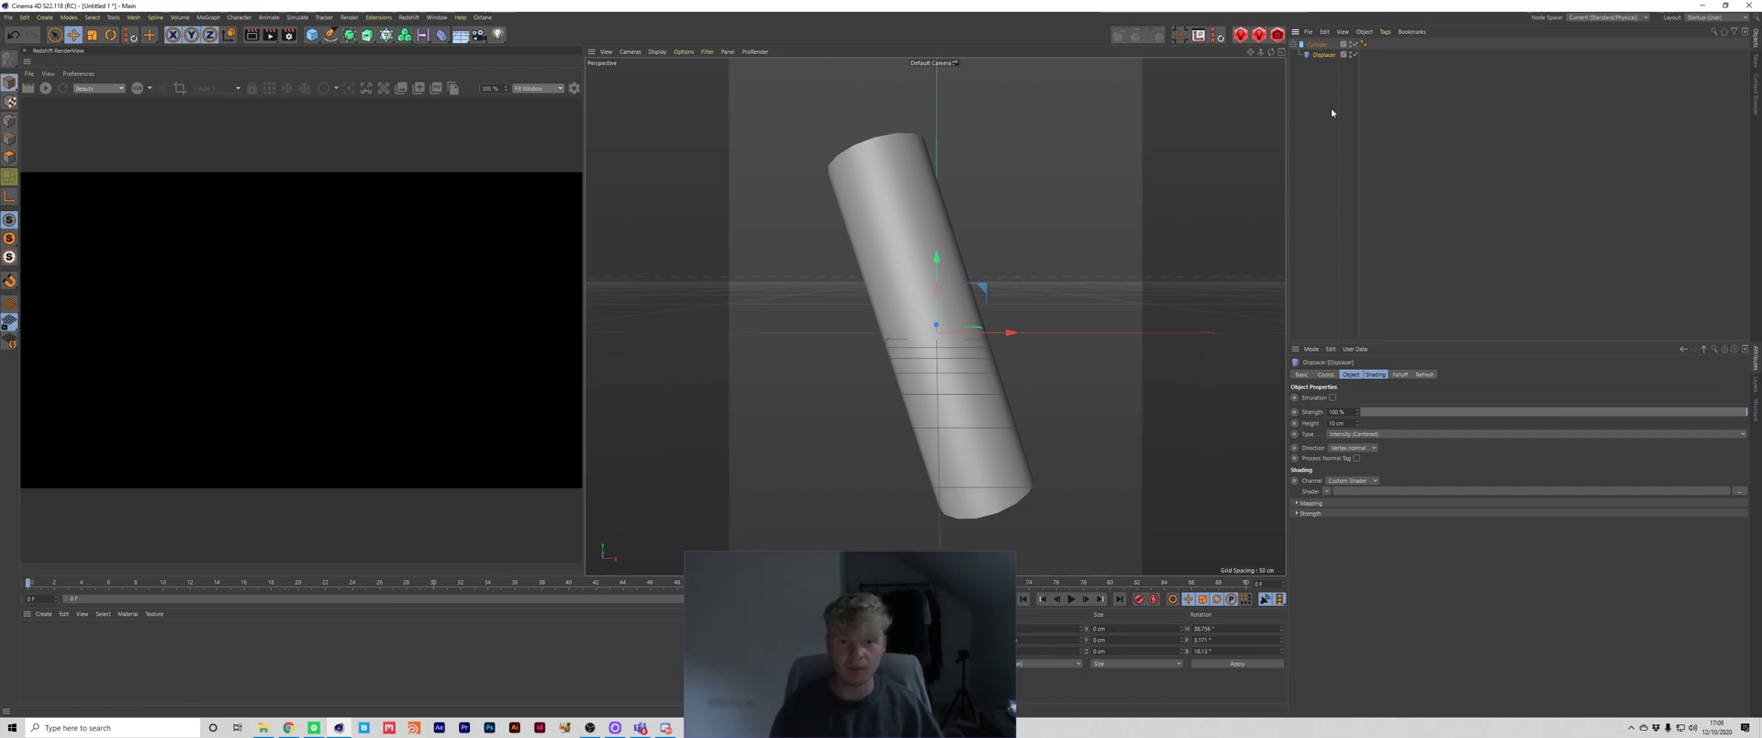
left_click(1317, 44)
left_click(657, 51)
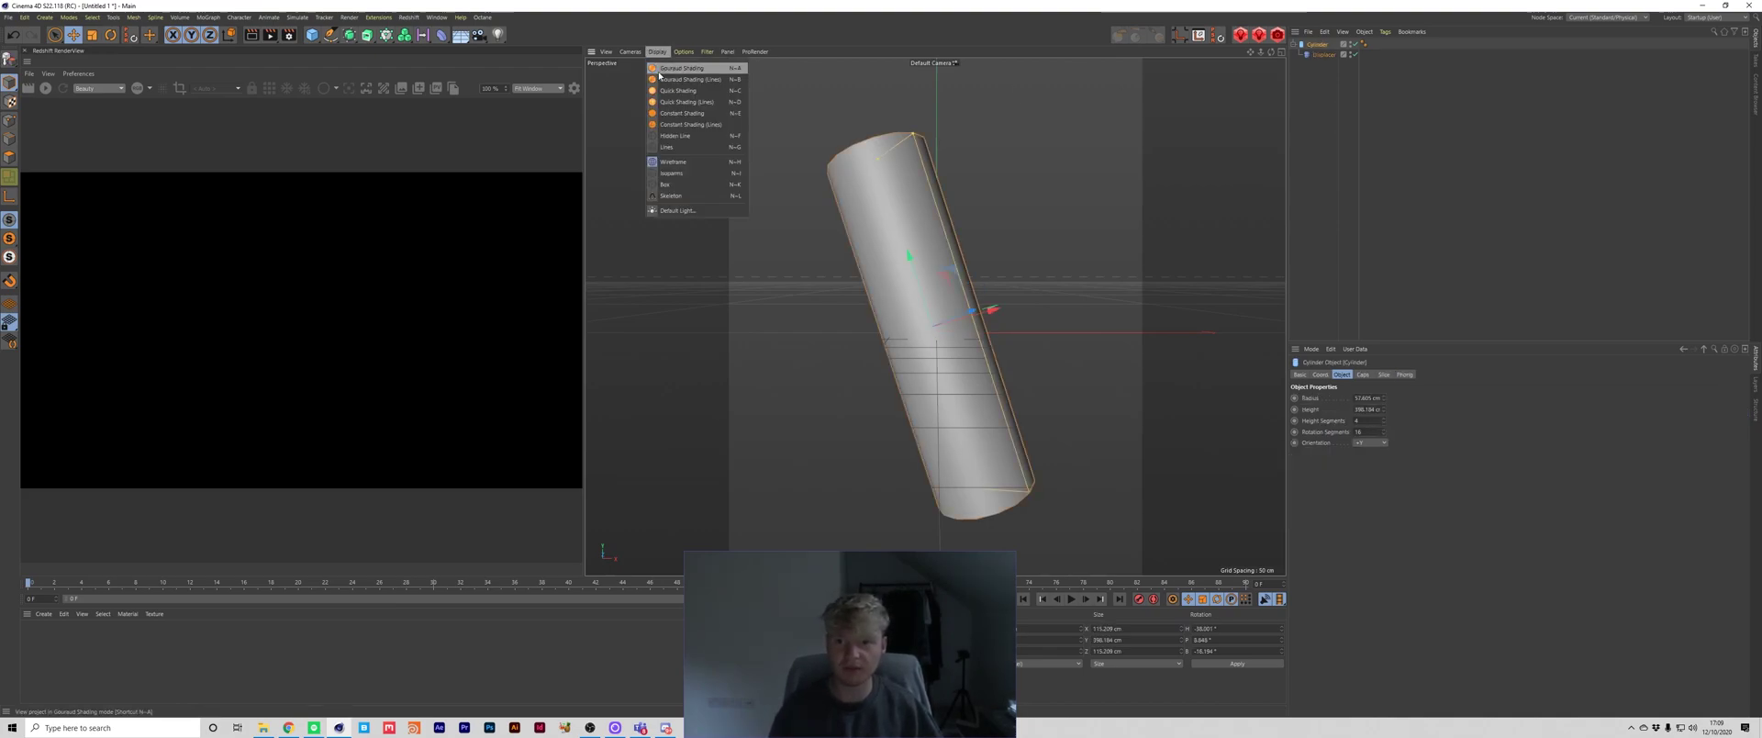
left_click(707, 80)
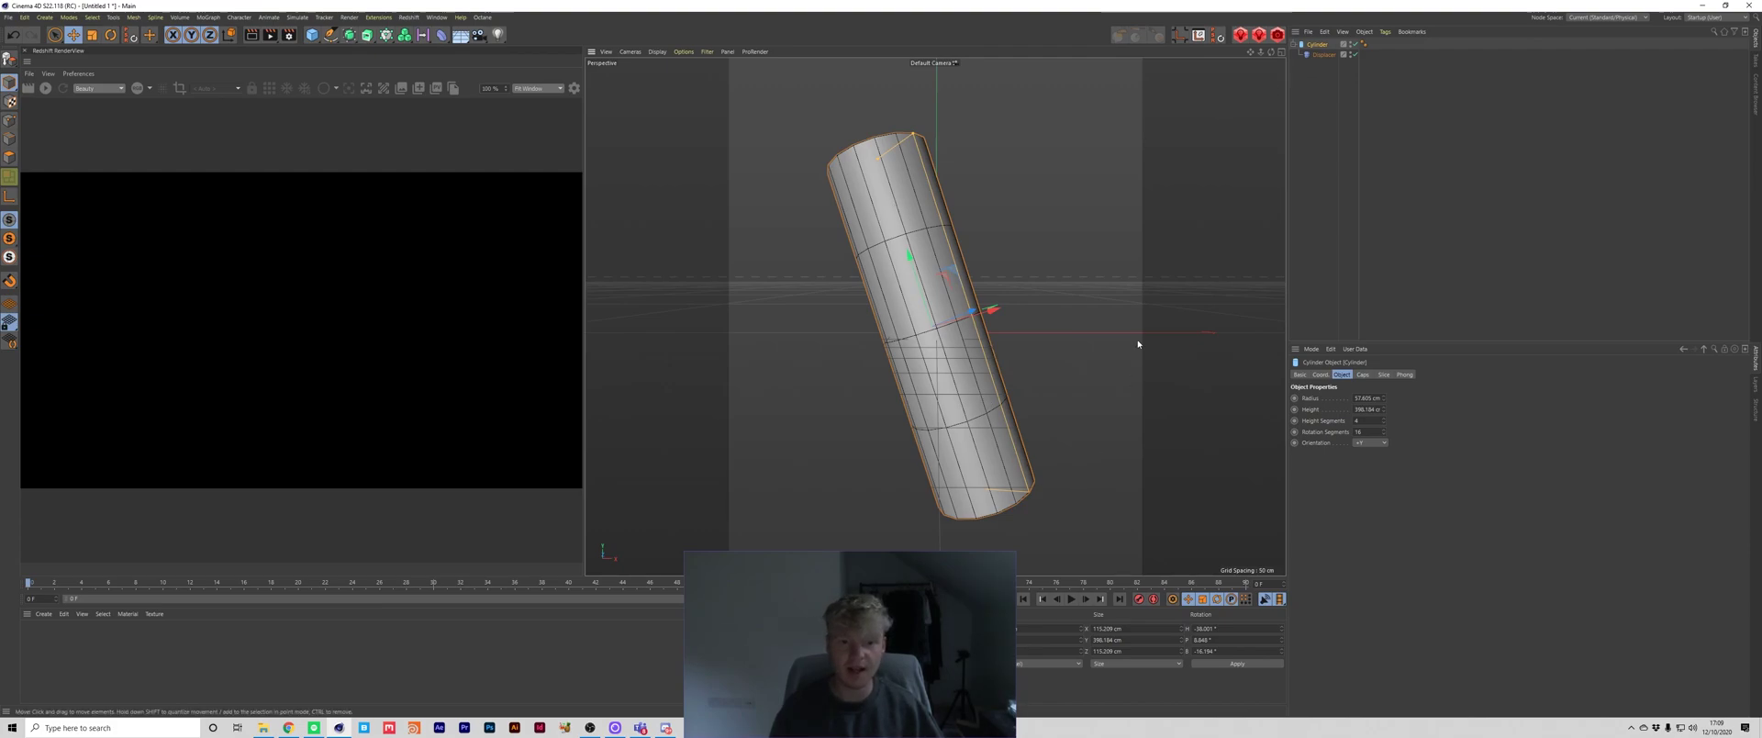
left_click(1320, 56)
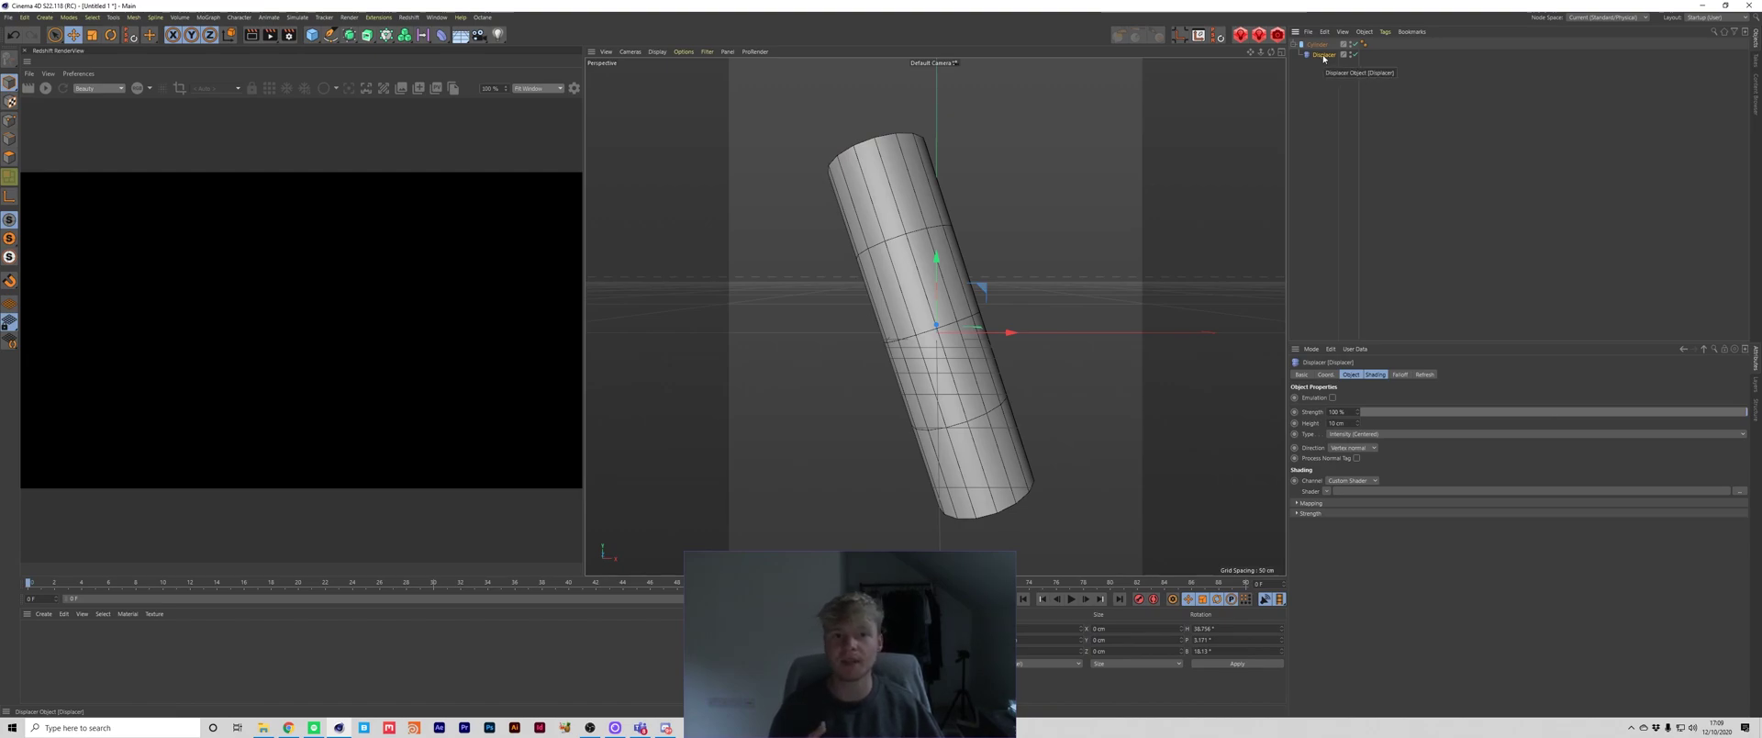
left_click(1360, 375)
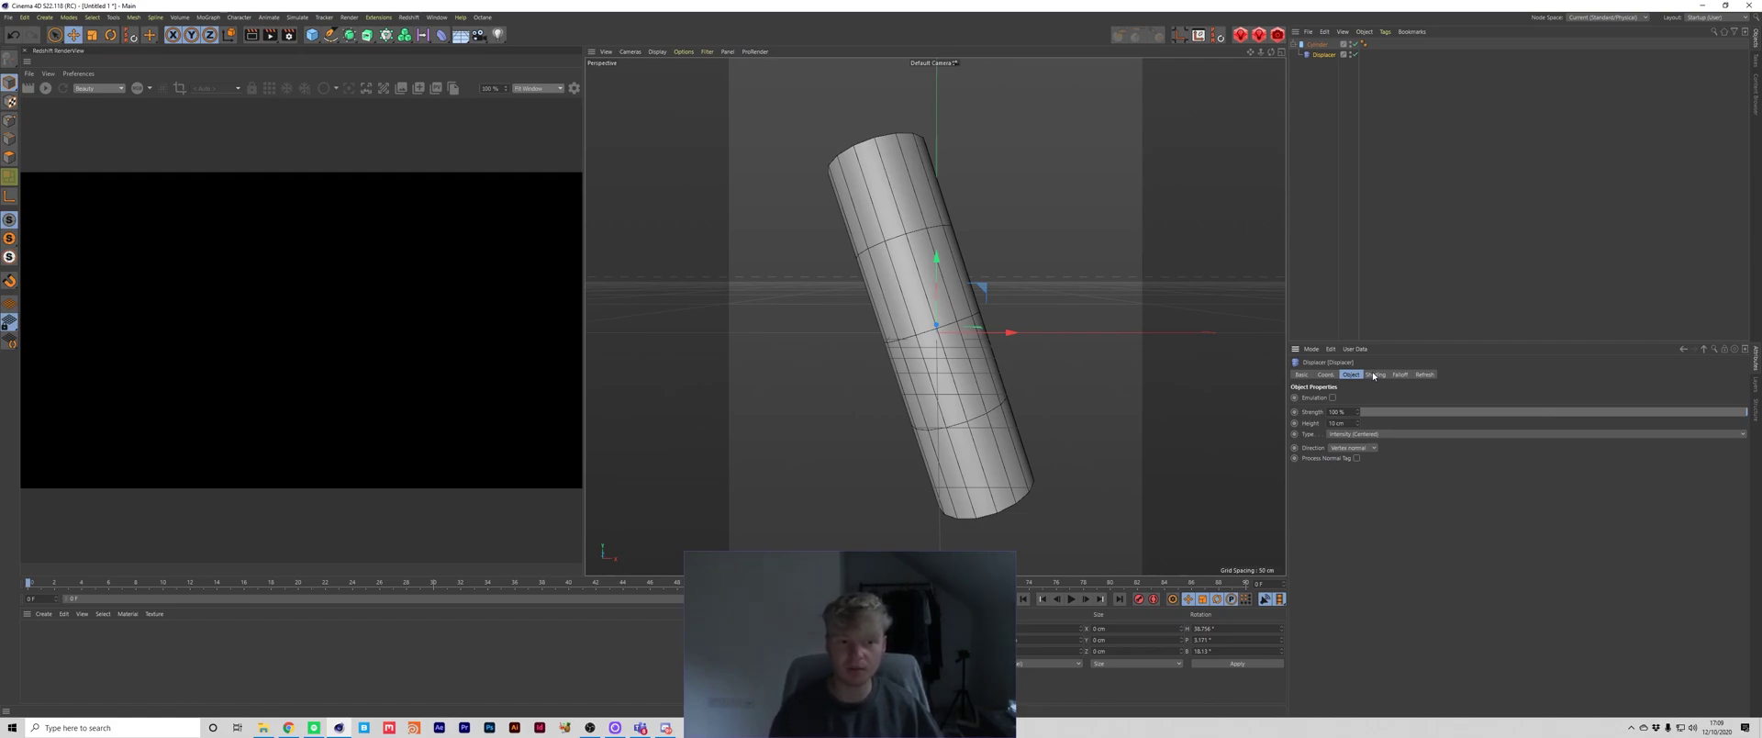
Load a Noise shader into the Displacer's Shading tab.
left_click(1374, 375)
left_click(1326, 408)
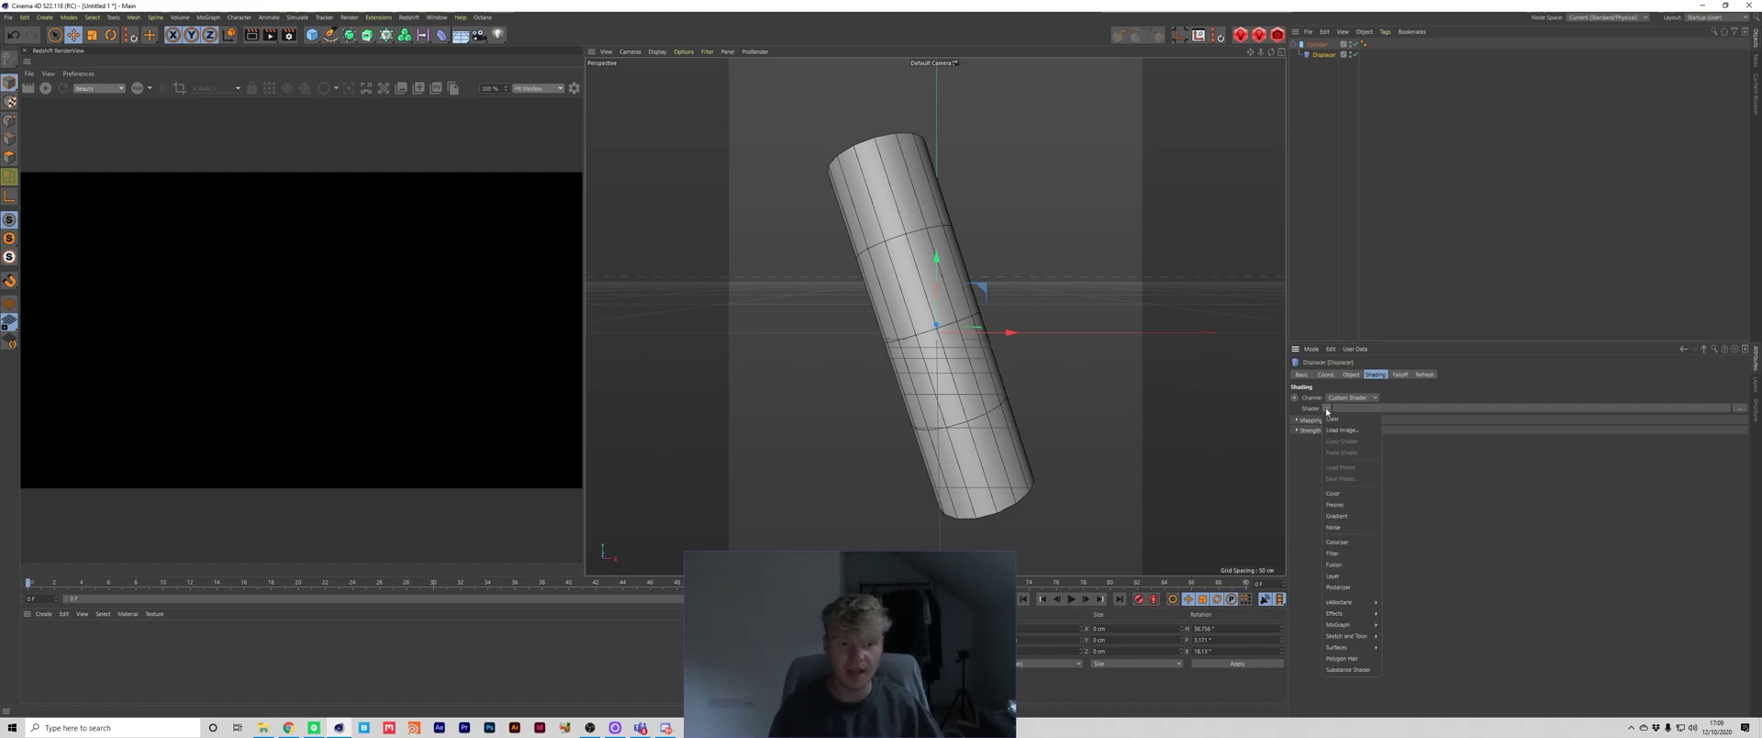
left_click(1333, 527)
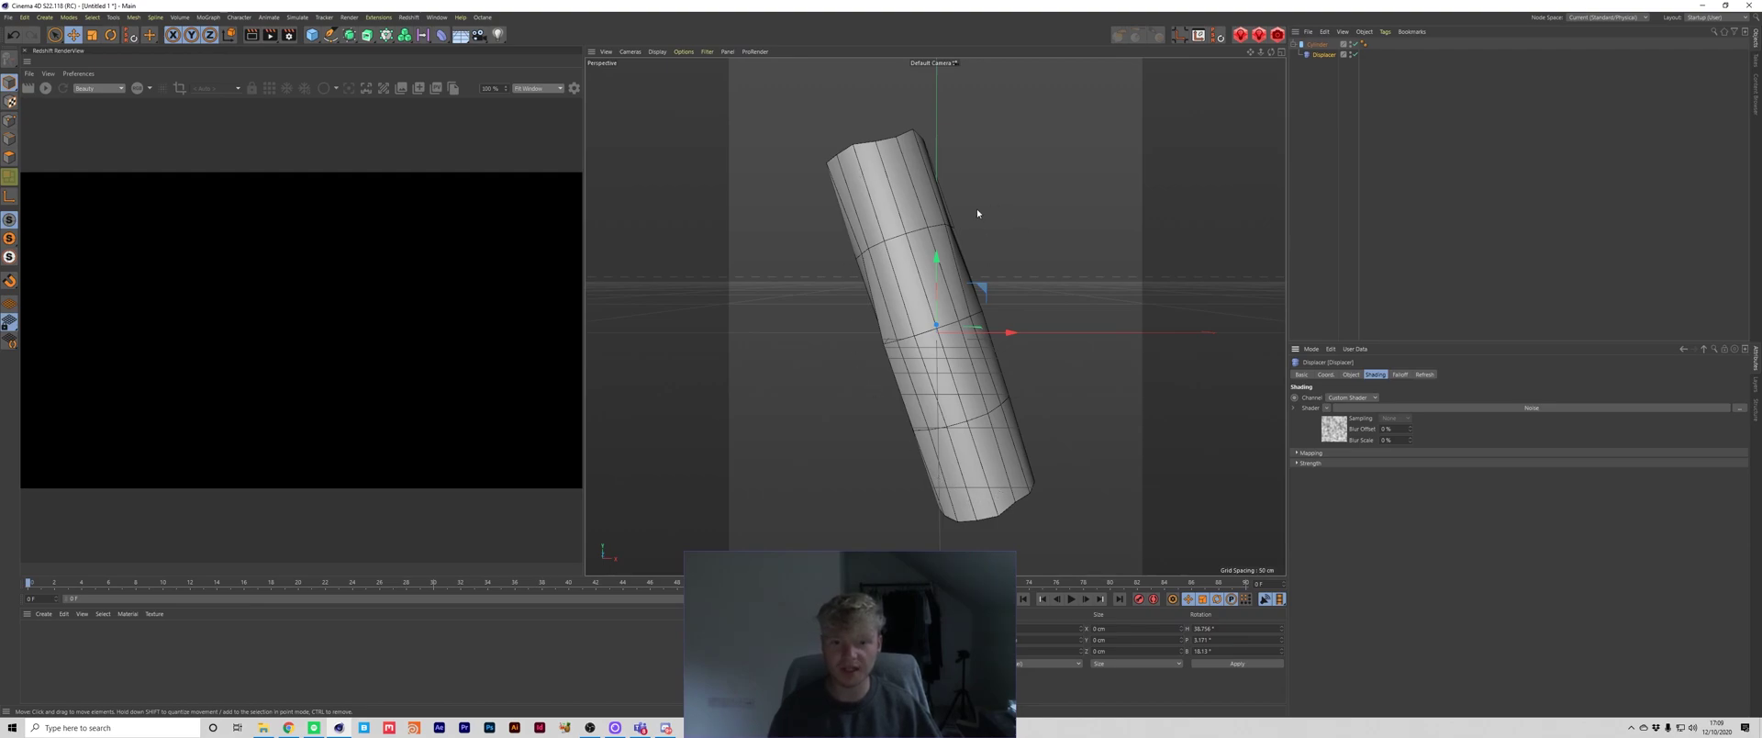
Give the cylinder 32 rotation segments and 42 height segments.
left_click(1316, 44)
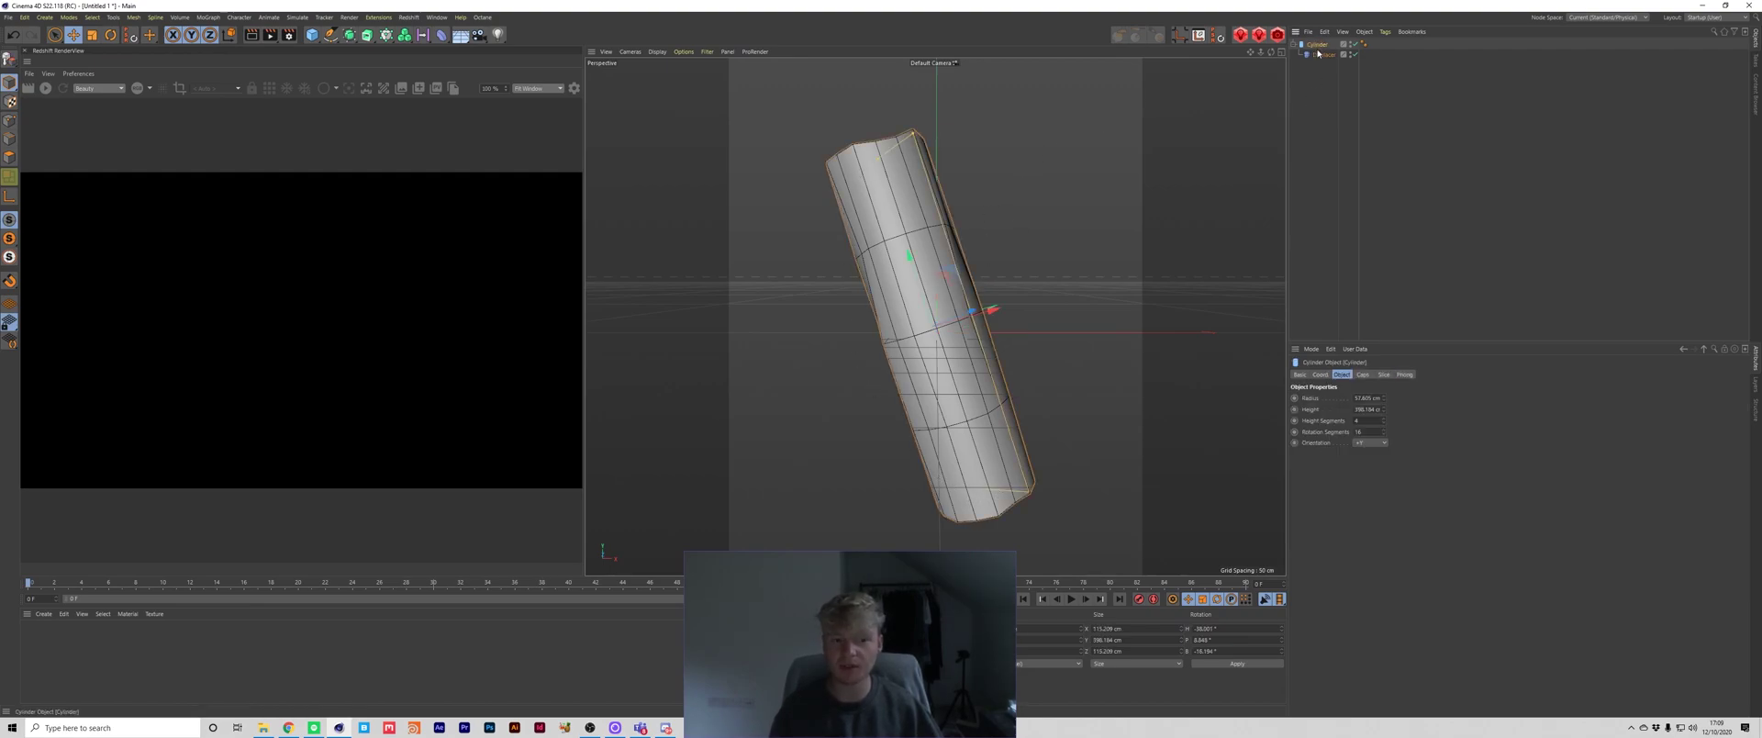
double_click(1358, 431)
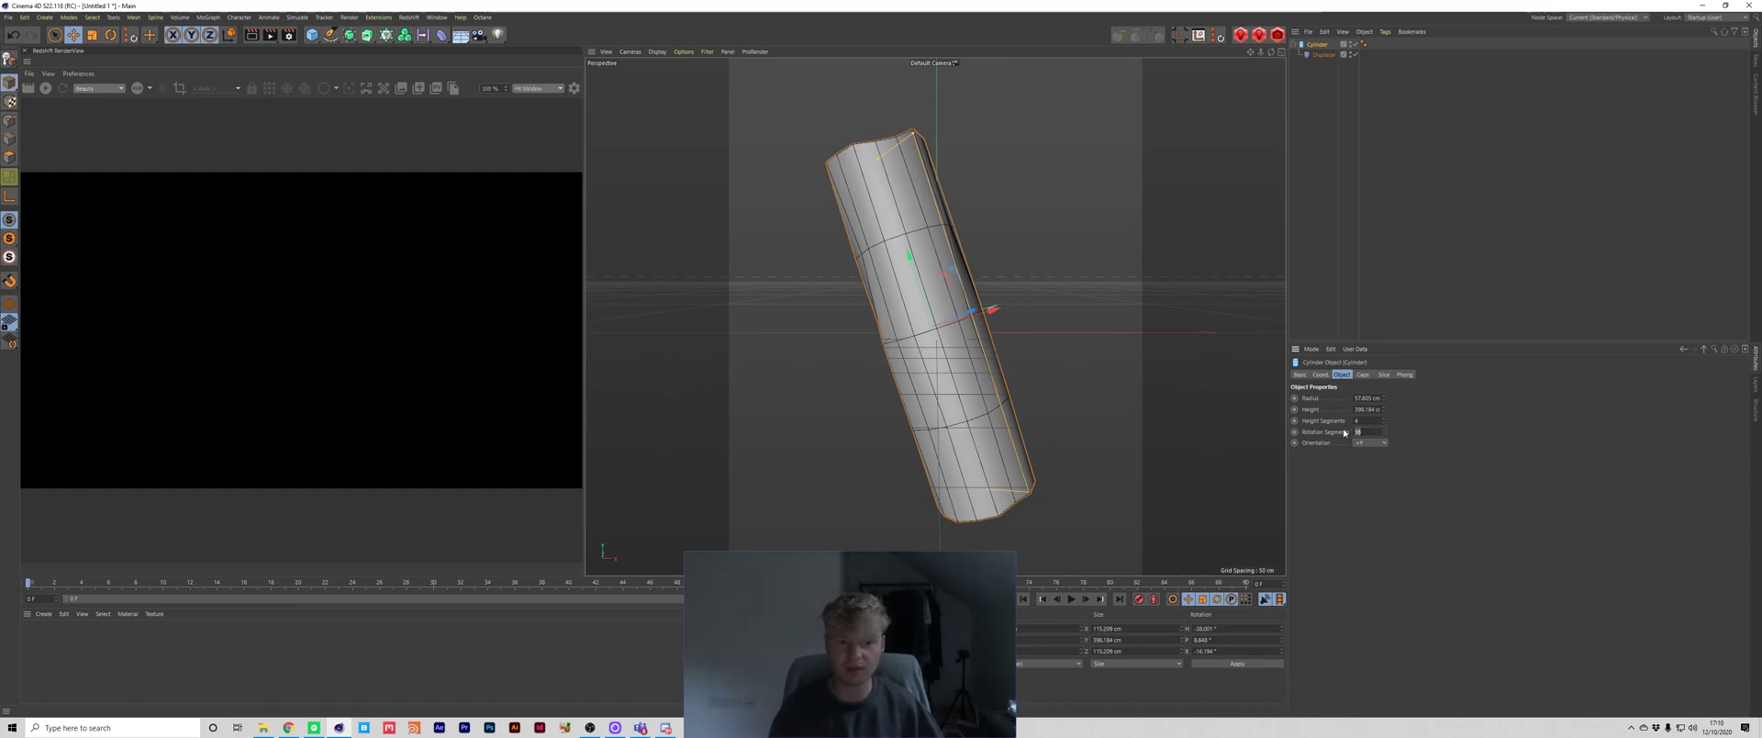
type("32")
key("Return")
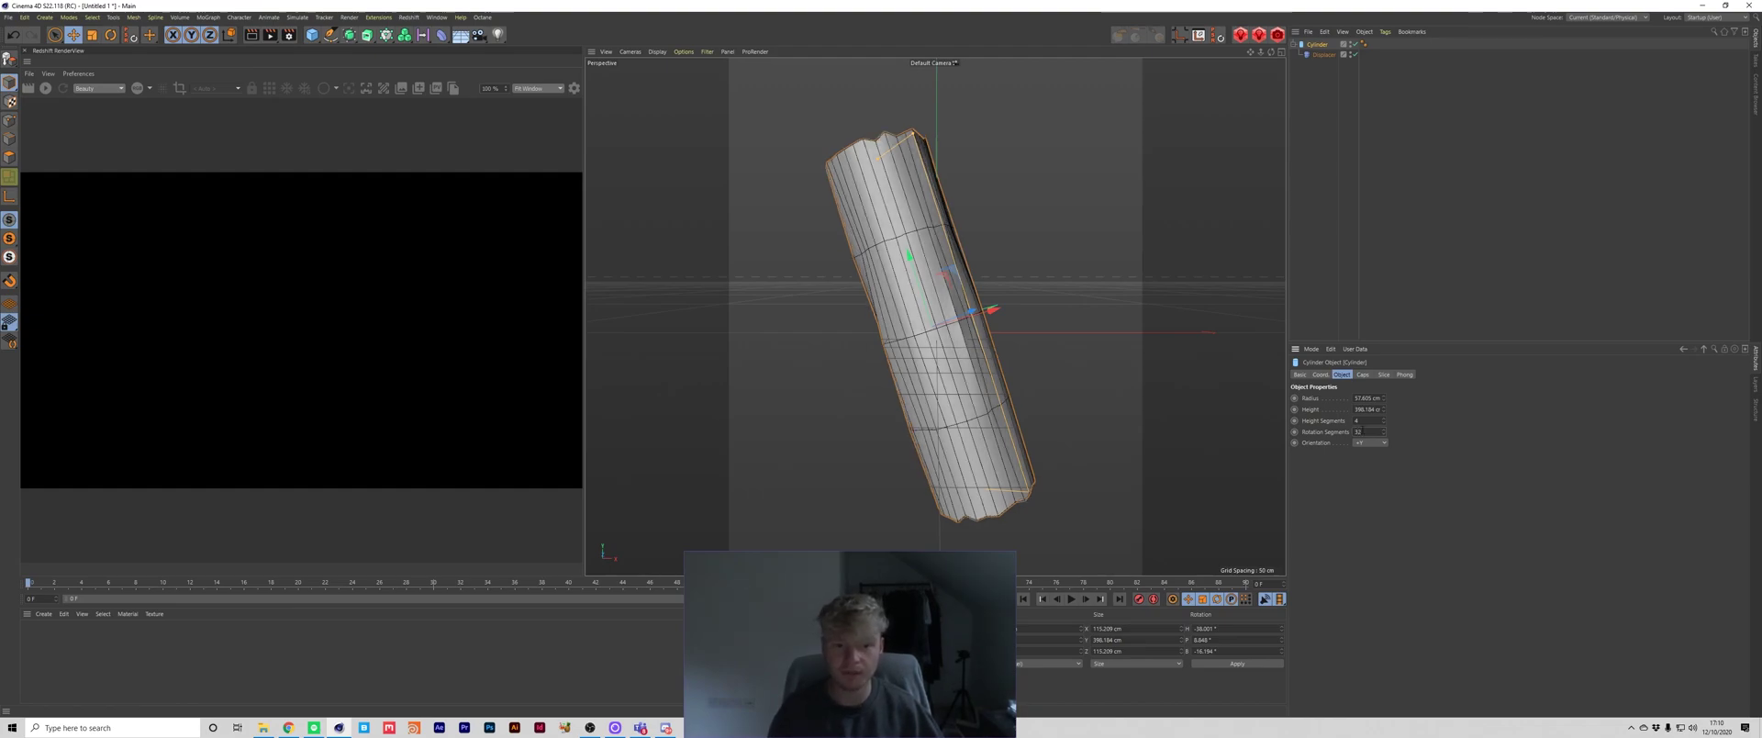
type("42")
key("Return")
left_click(988, 214)
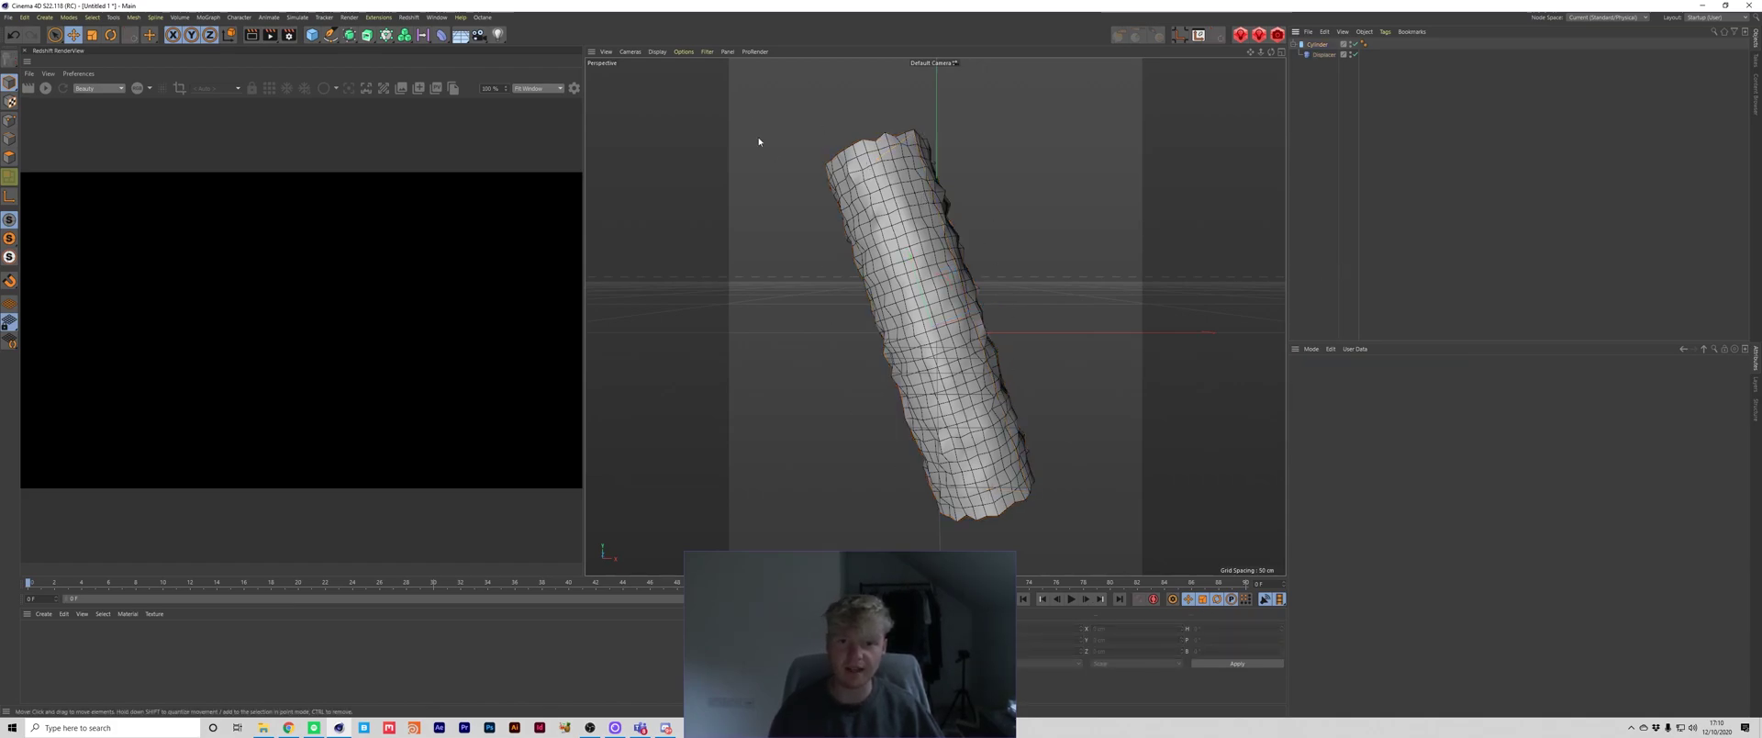
Switch the viewport to plain Gouraud Shading without wireframe lines.
left_click(658, 52)
left_click(665, 70)
left_click(657, 51)
left_click(681, 68)
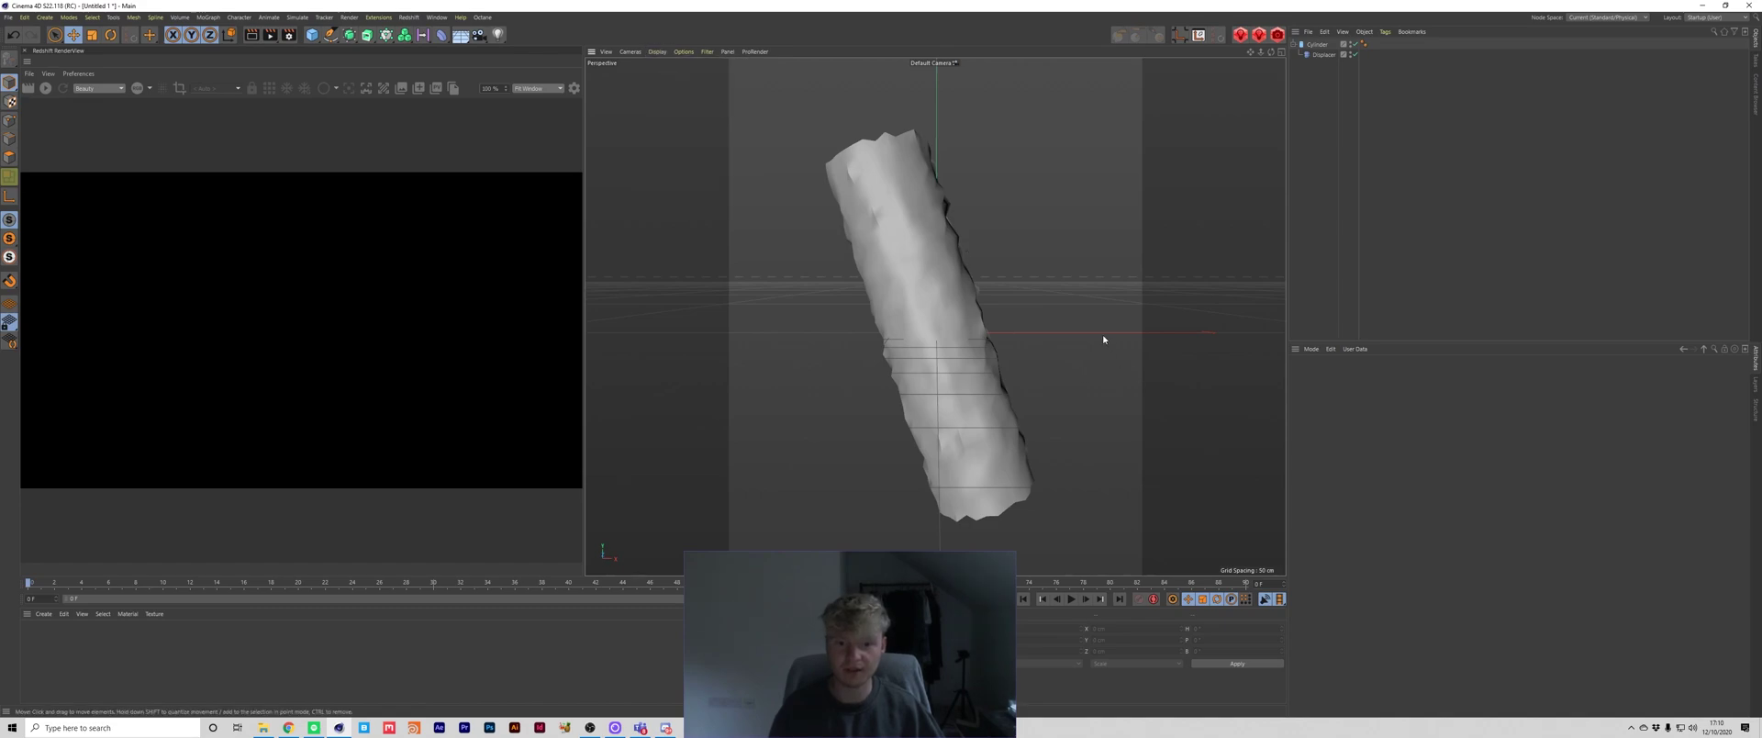
Change the Displacer's Noise type to FBM.
left_click(1323, 54)
left_click(1335, 429)
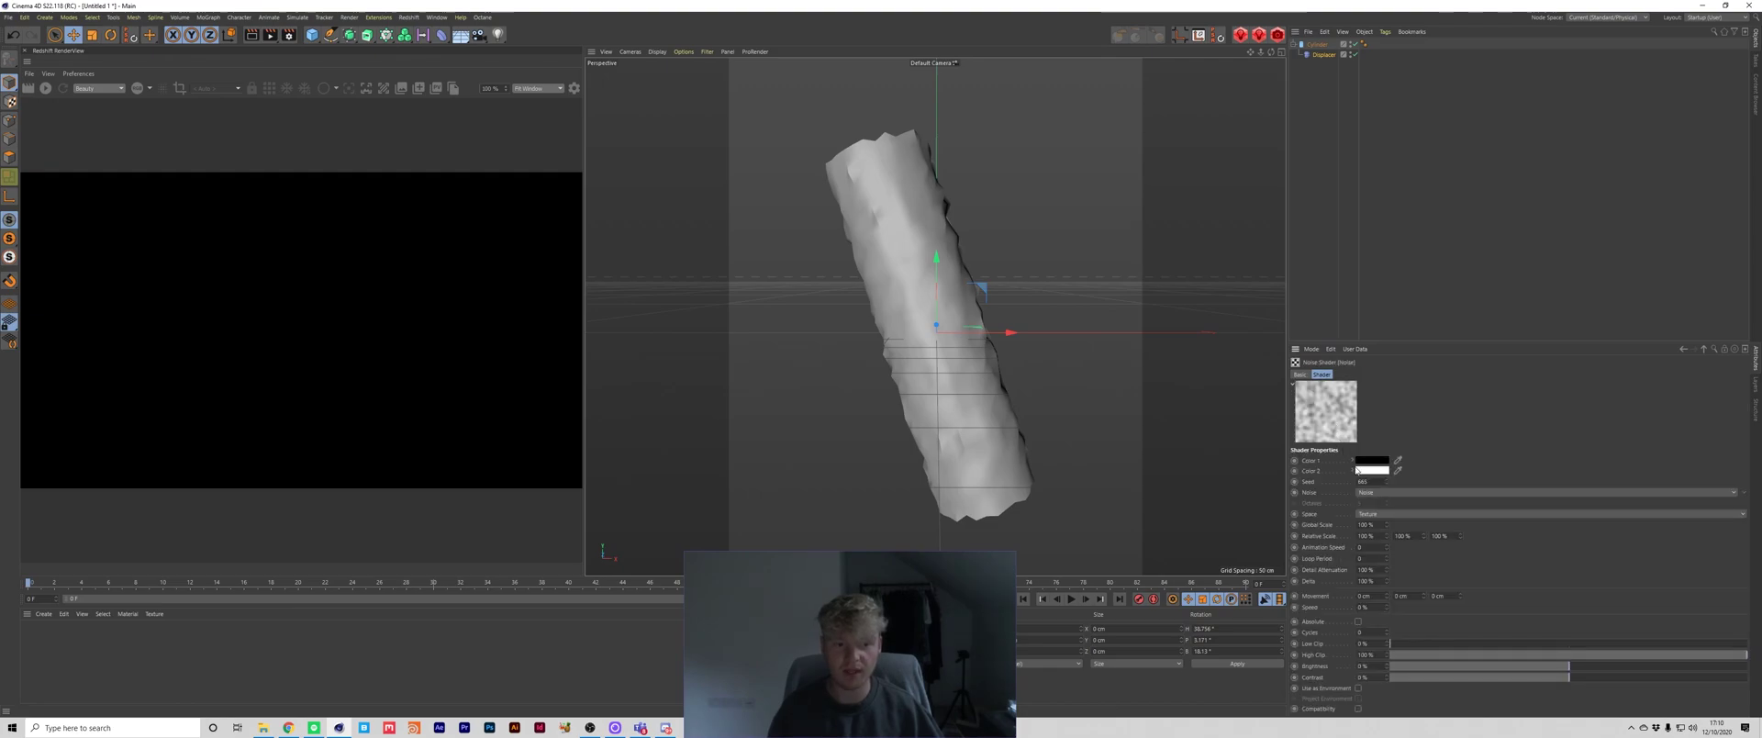
left_click(1371, 493)
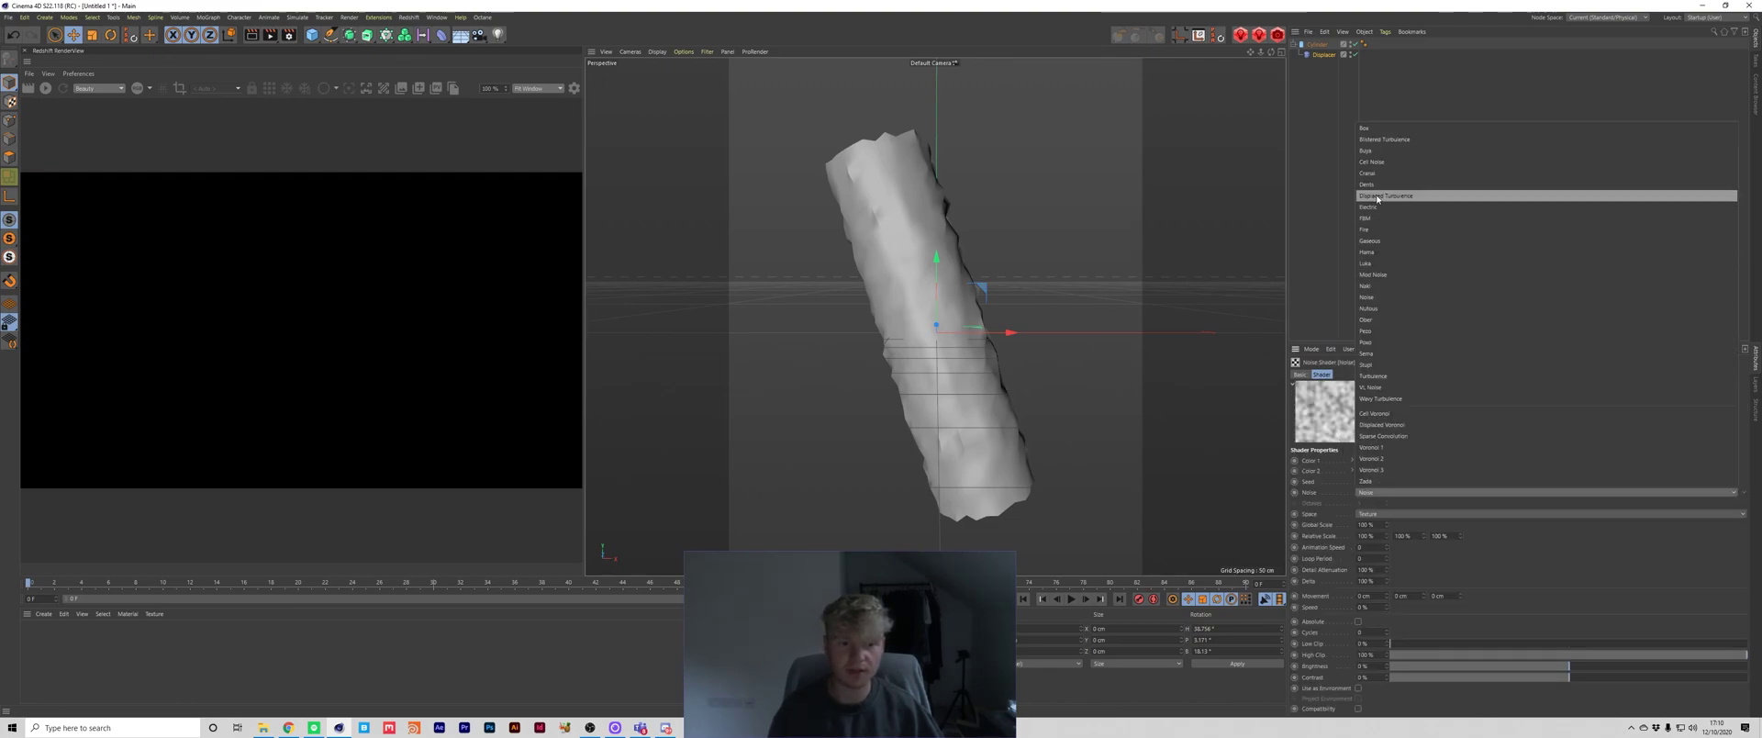
left_click(1369, 129)
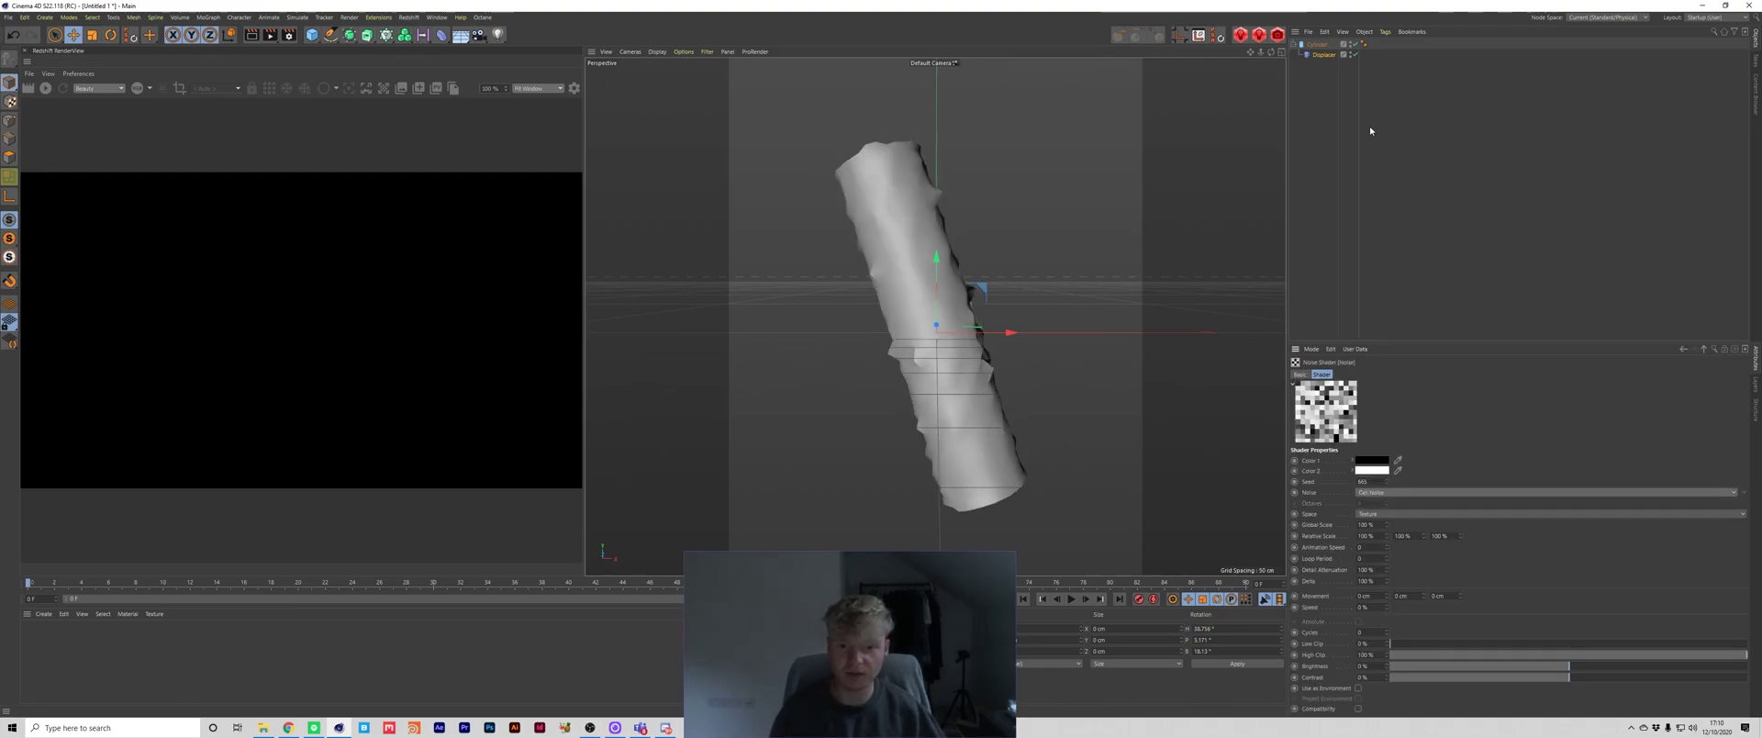
key("Down")
key("Down")
key("Down")
key("Down")
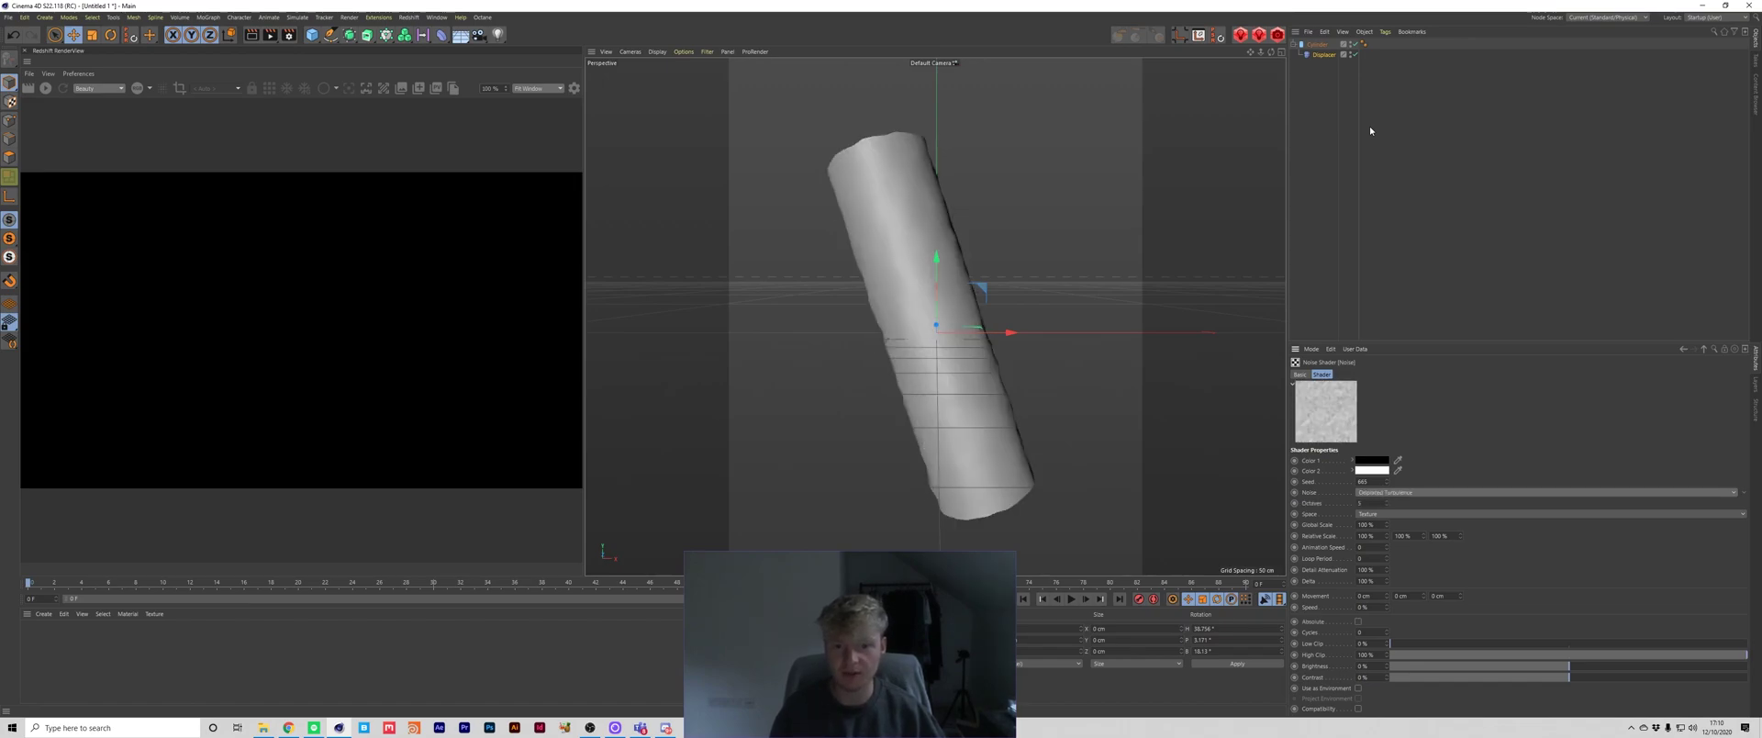
key("Down")
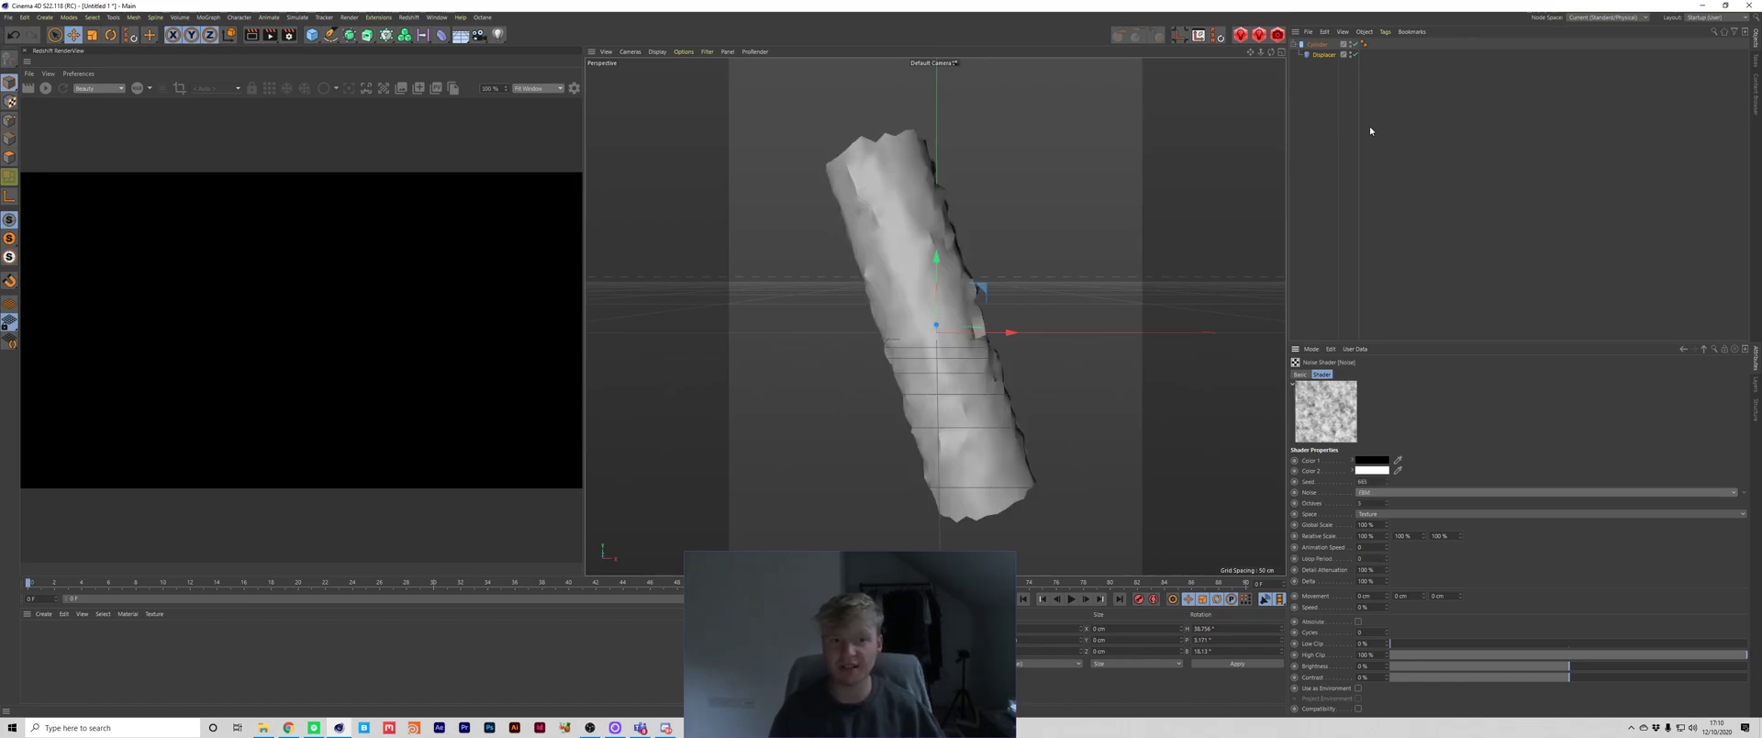
left_click(1316, 44)
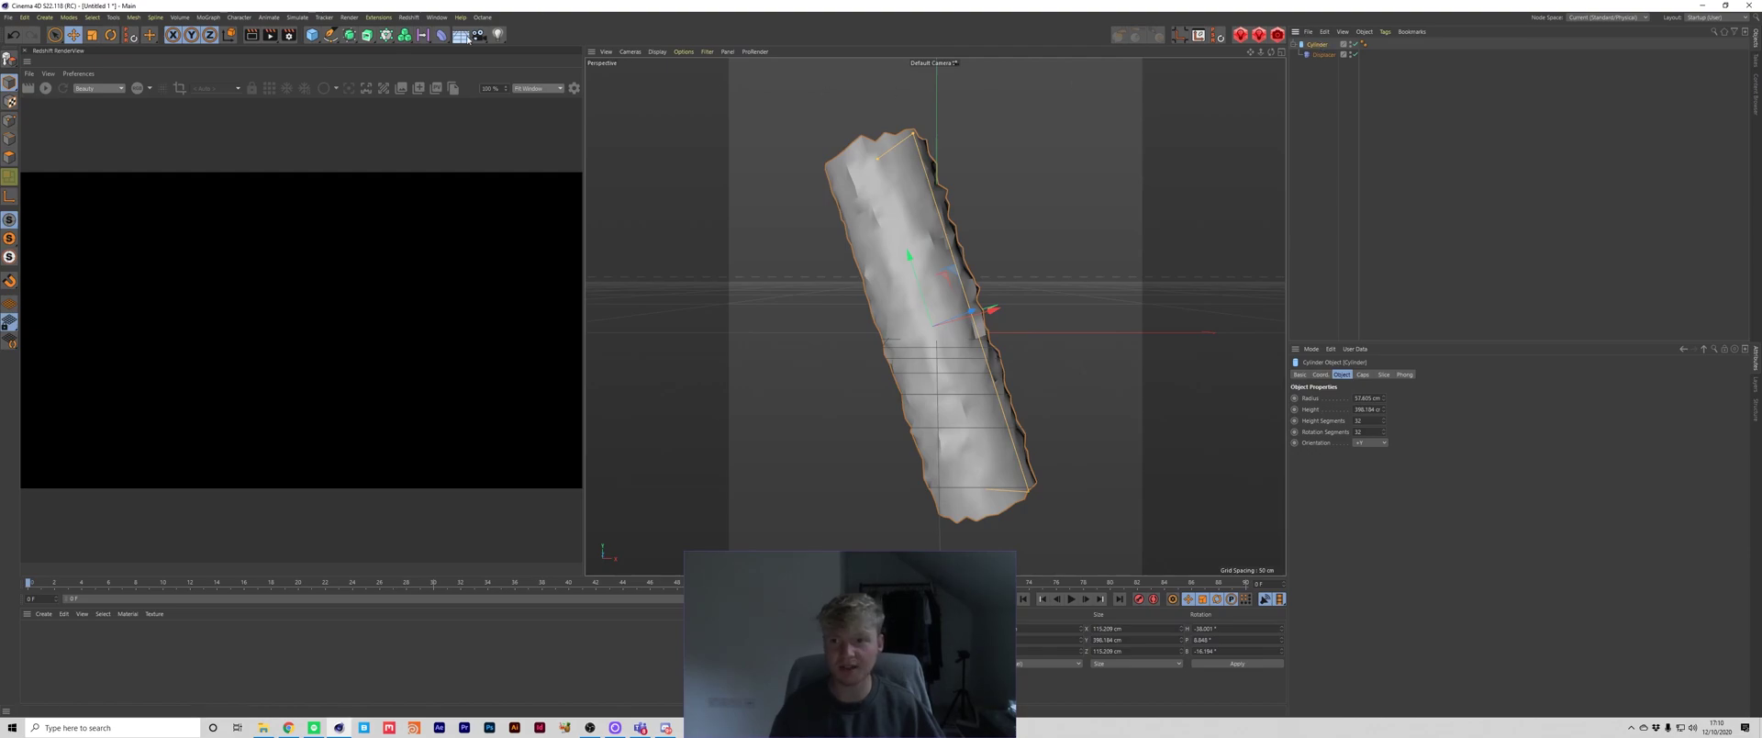
Wrap the cylinder in a Subdivision Surface.
left_click_drag(349, 35, 371, 52, "alt")
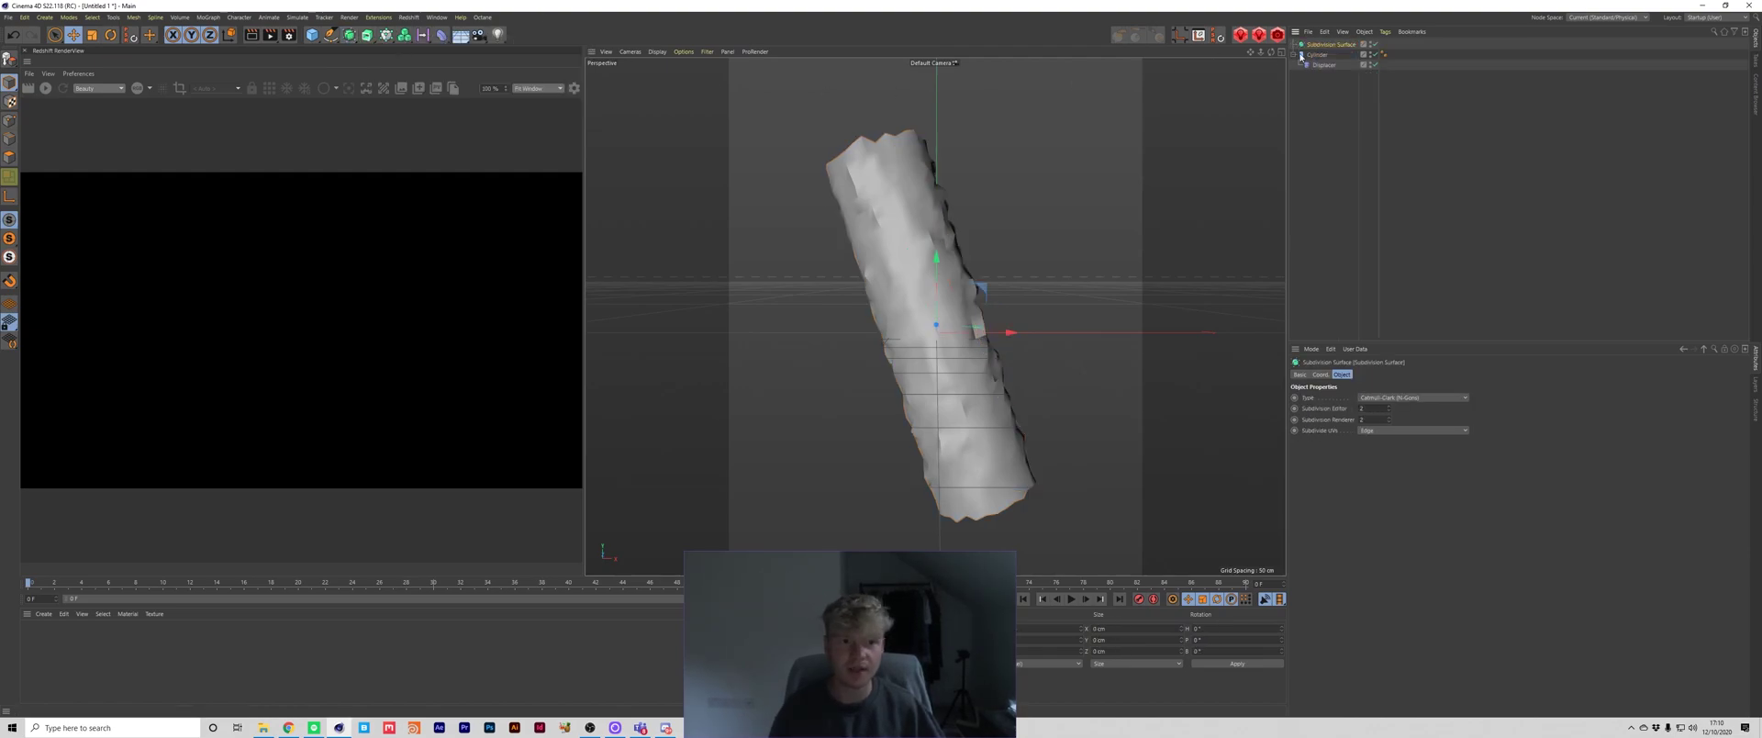
left_click(1321, 54)
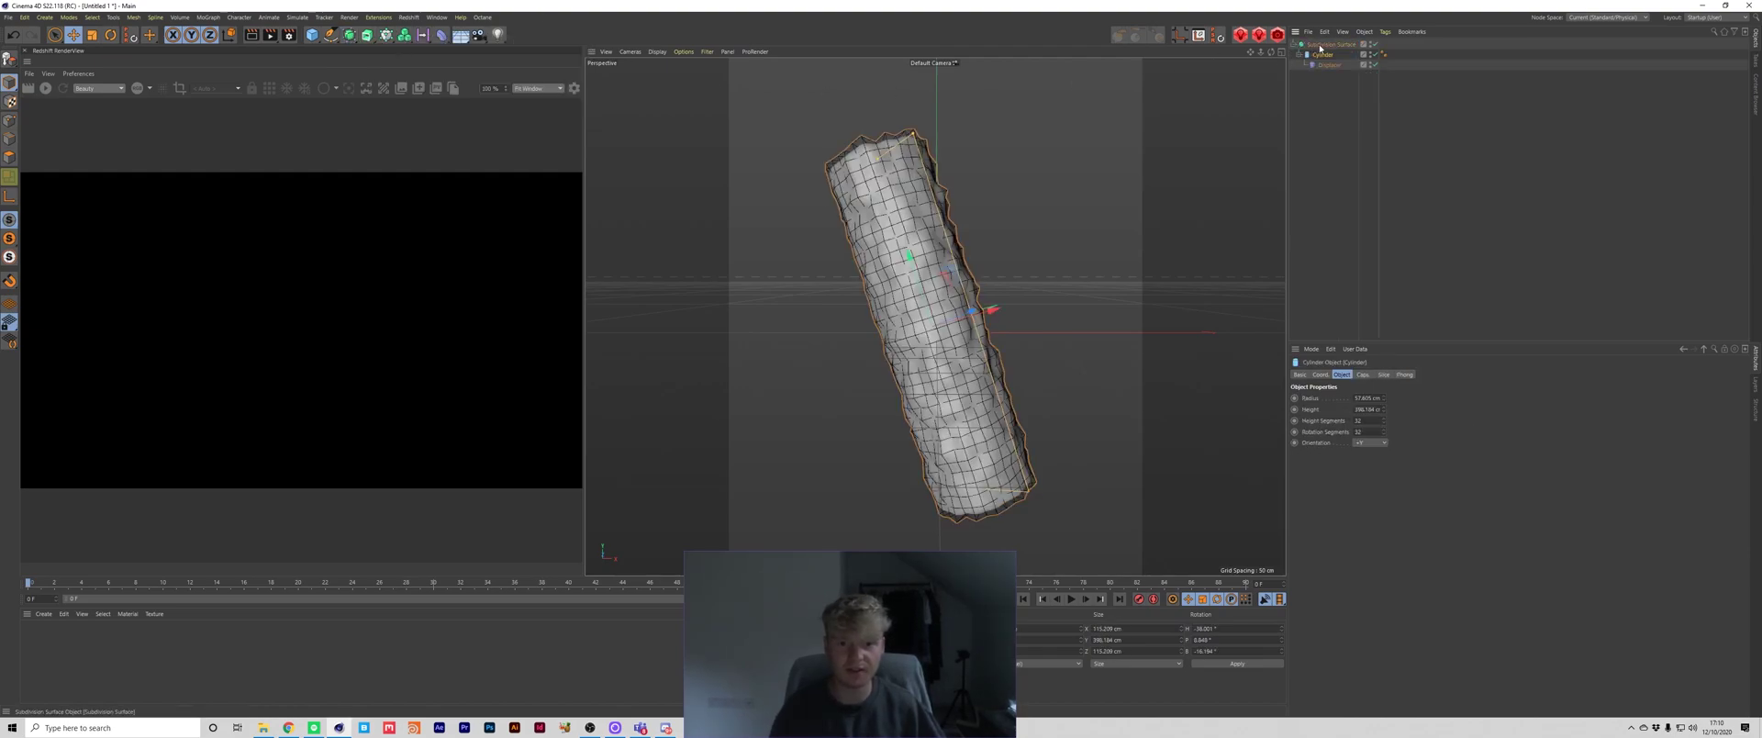
left_click(1362, 217)
Set the Displacer noise's Global Scale to 1000%.
left_click(1330, 64)
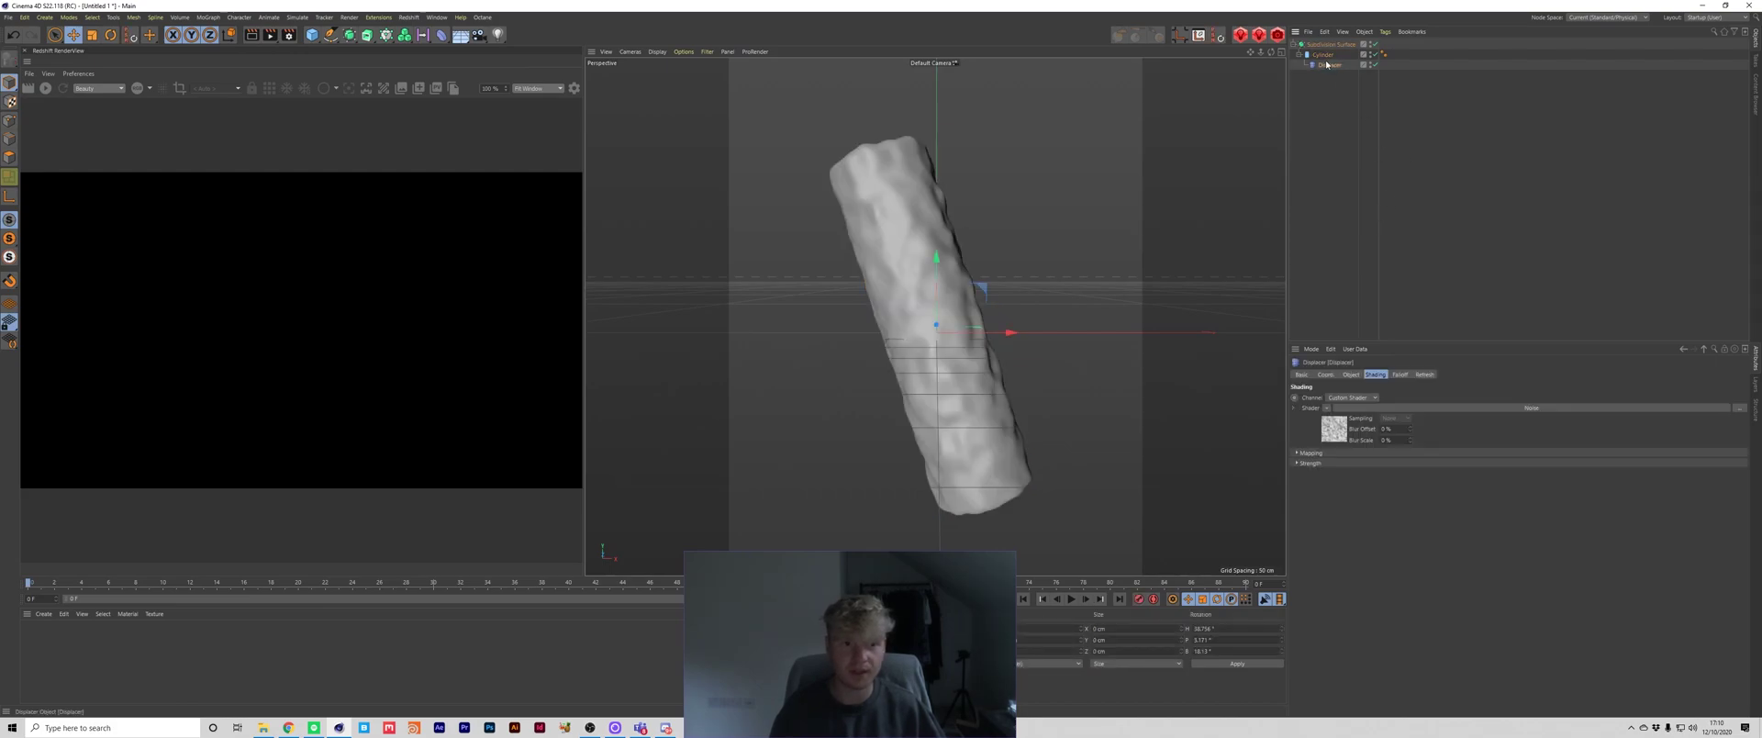
left_click(1354, 433)
left_click(1382, 493)
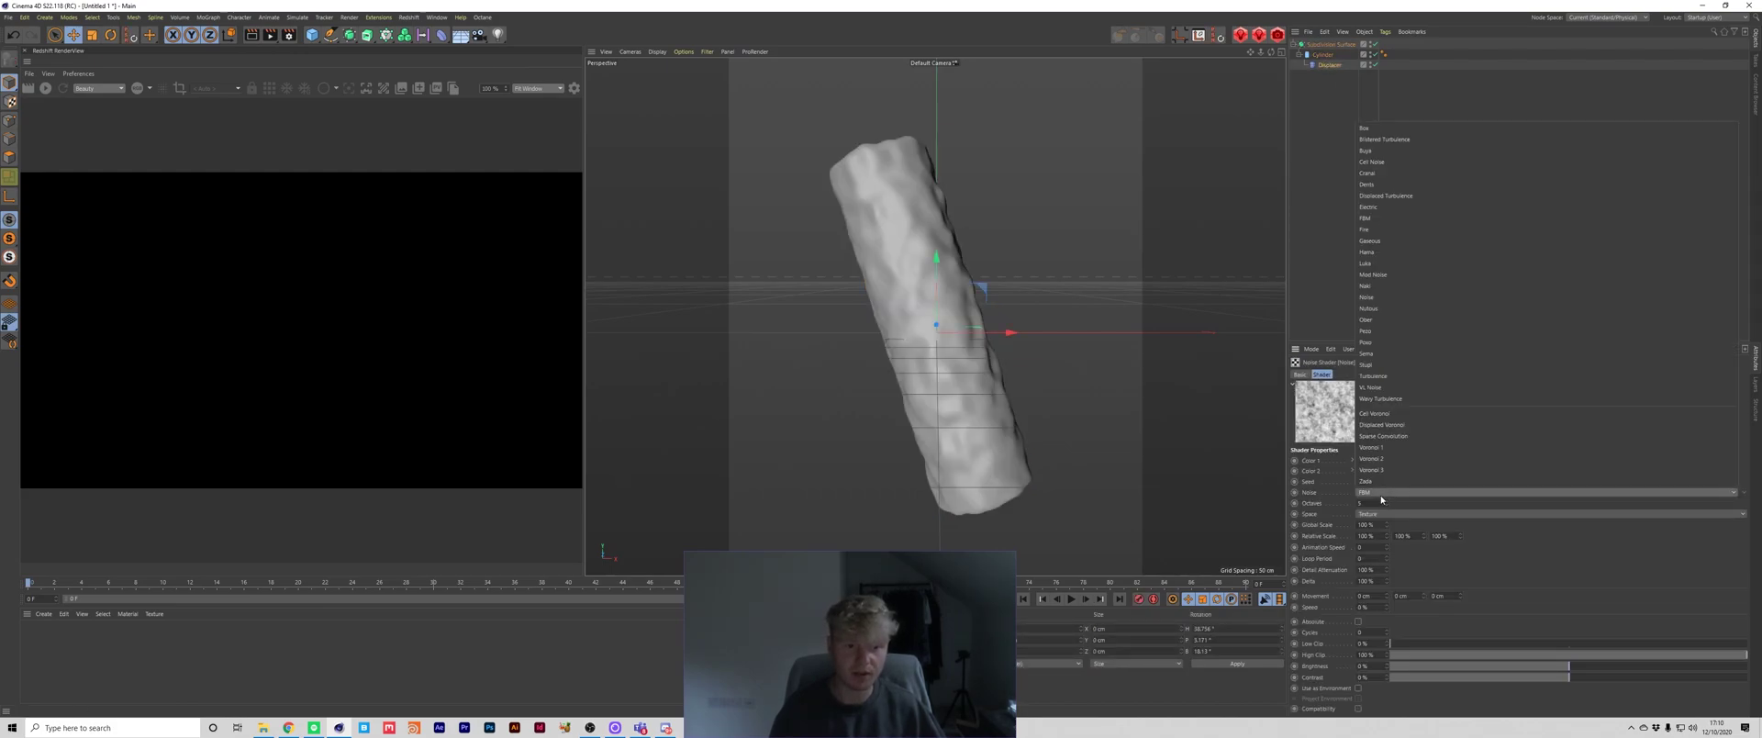
scroll(1381, 499, "down", 3)
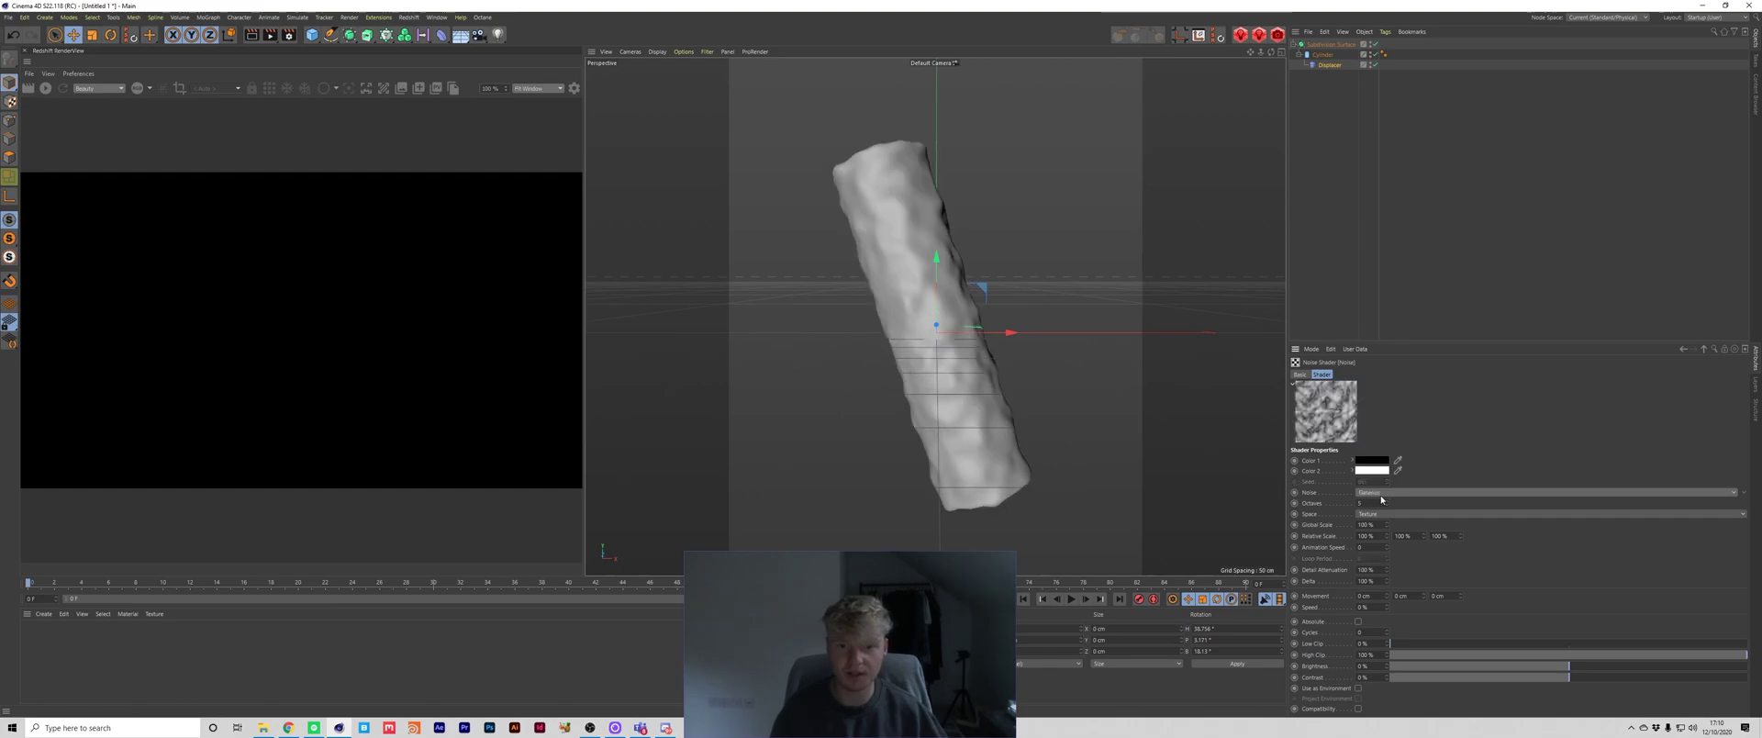
scroll(1381, 499, "down", 4)
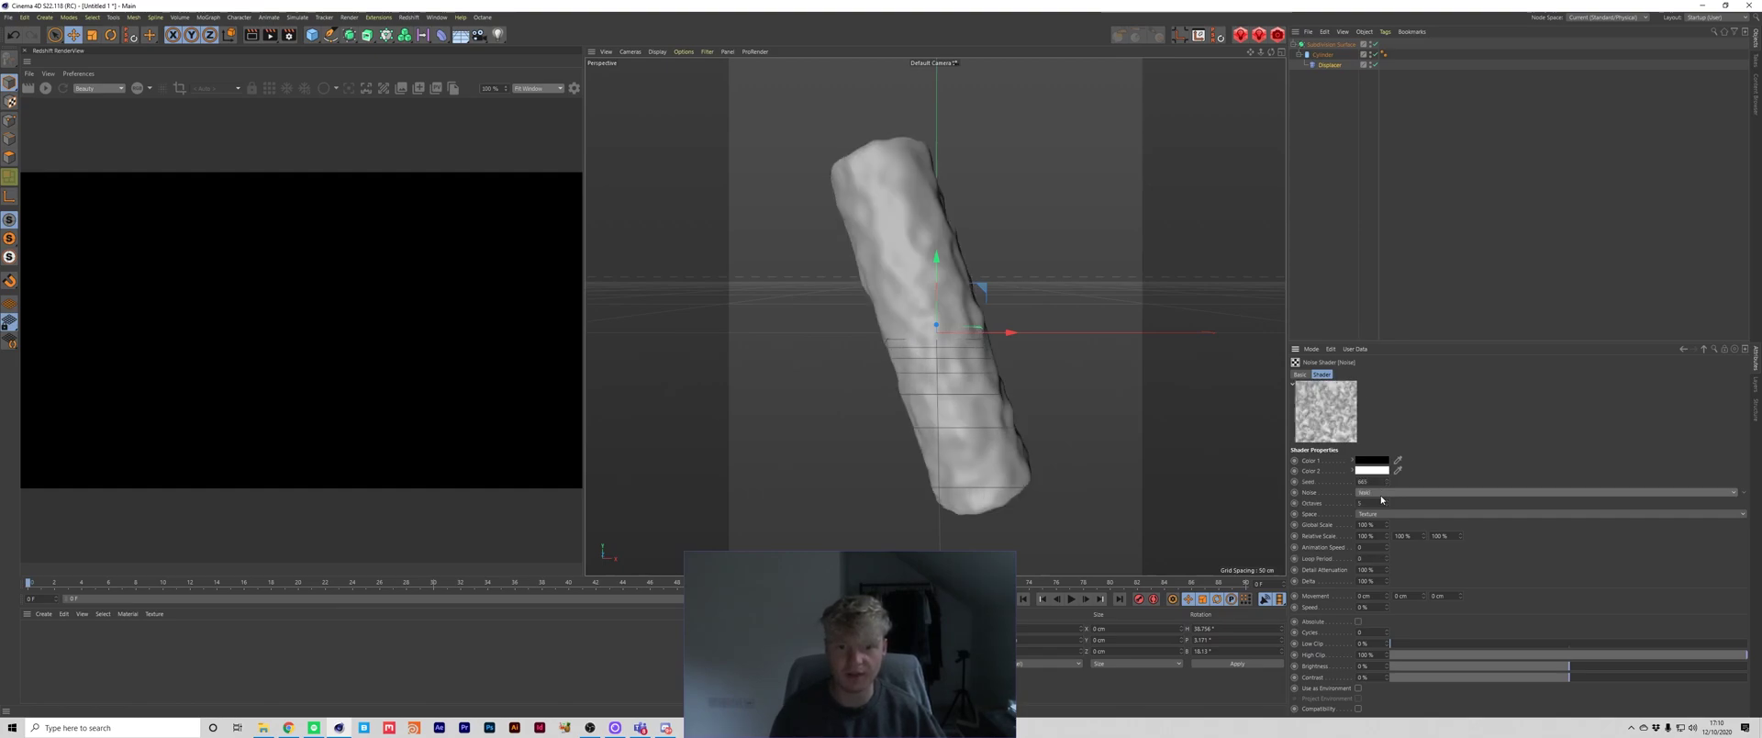
scroll(1381, 499, "down", 1)
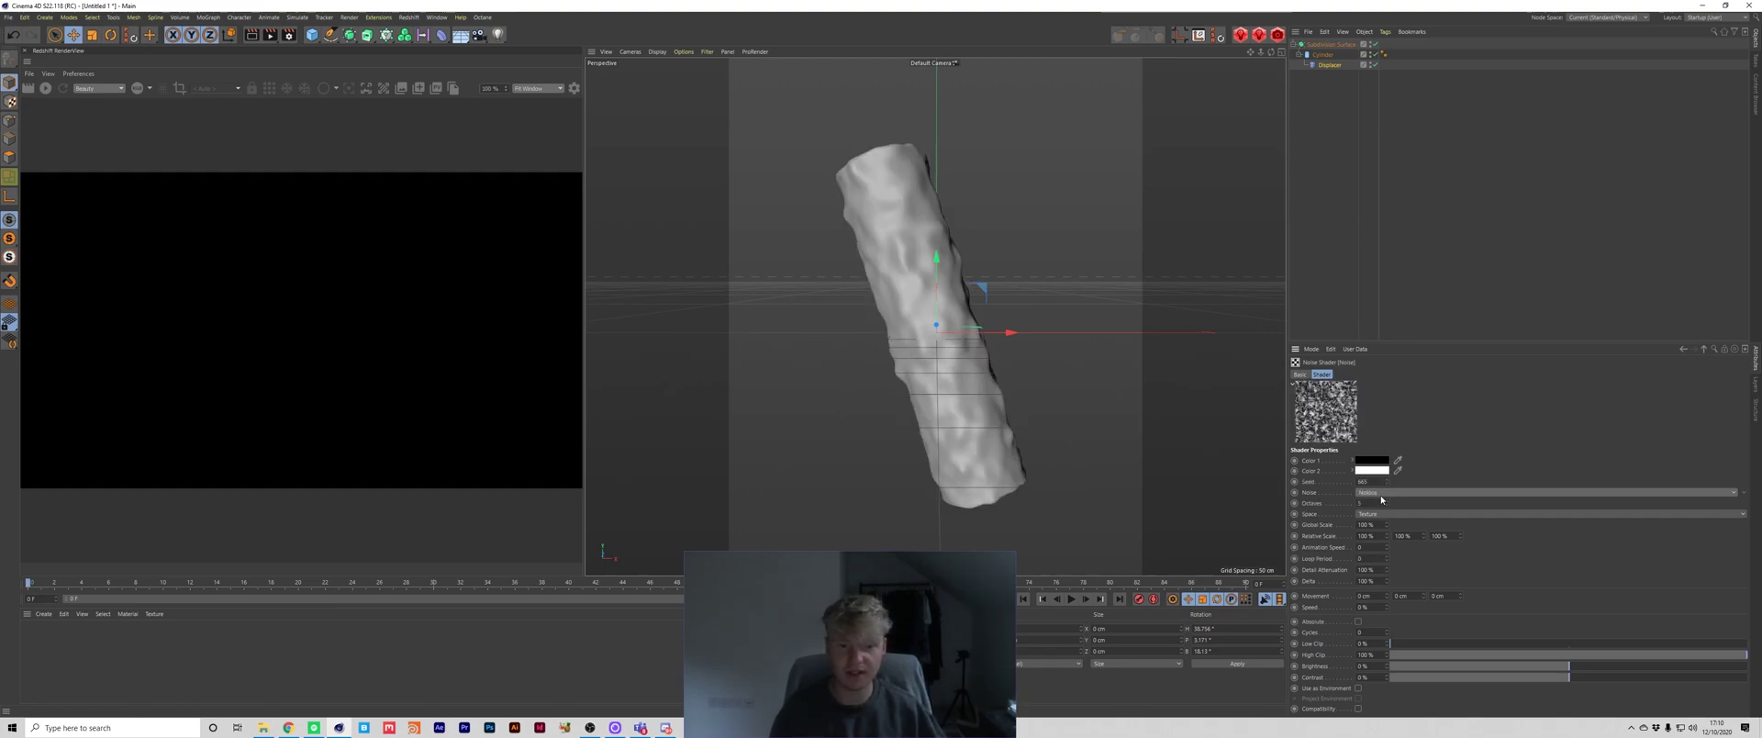
scroll(1381, 500, "down", 1)
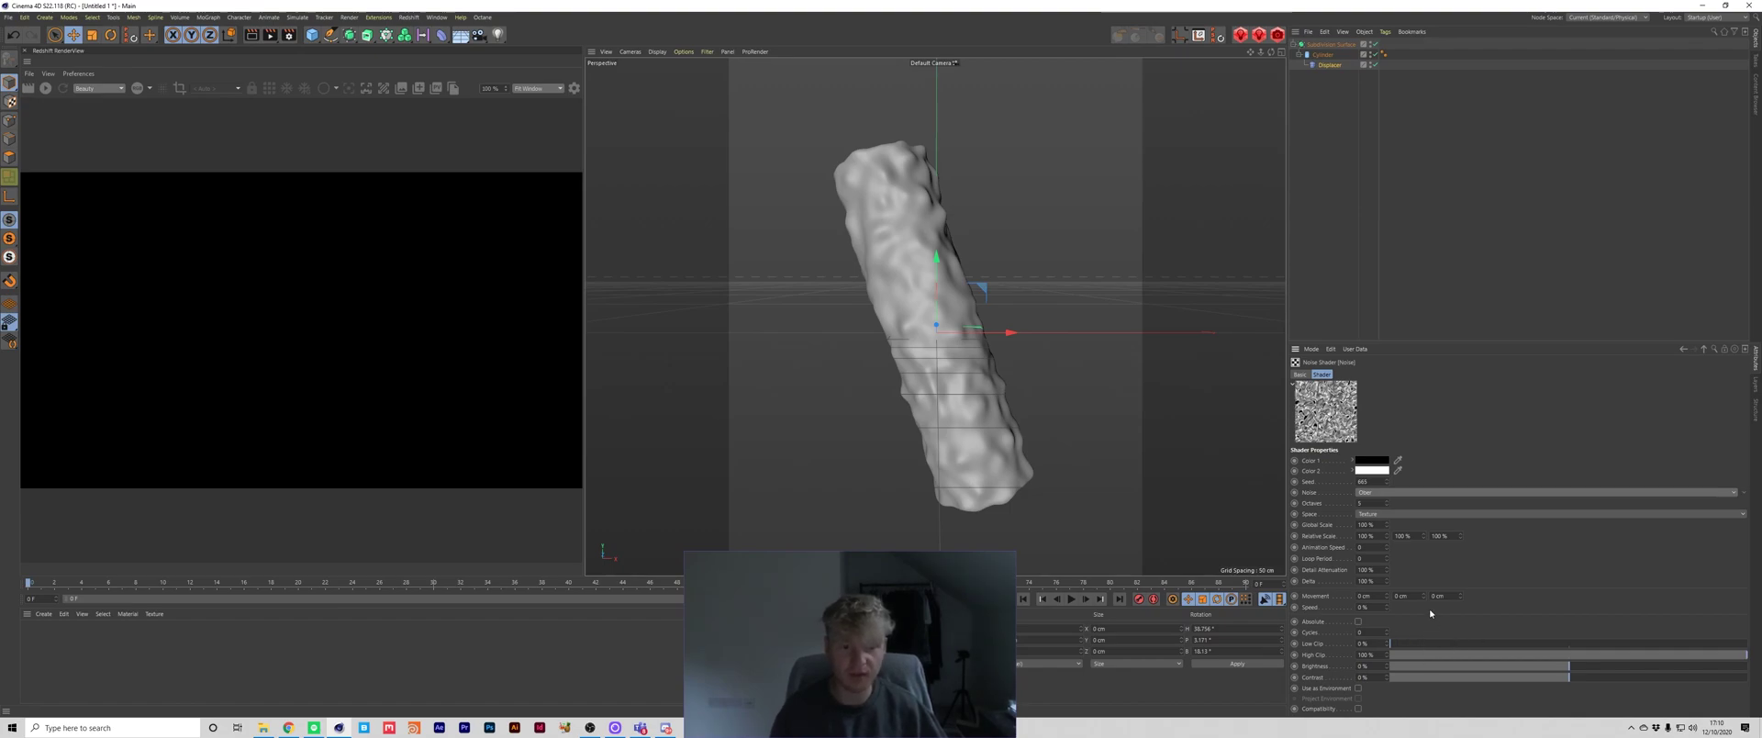
type("1000")
key("Return")
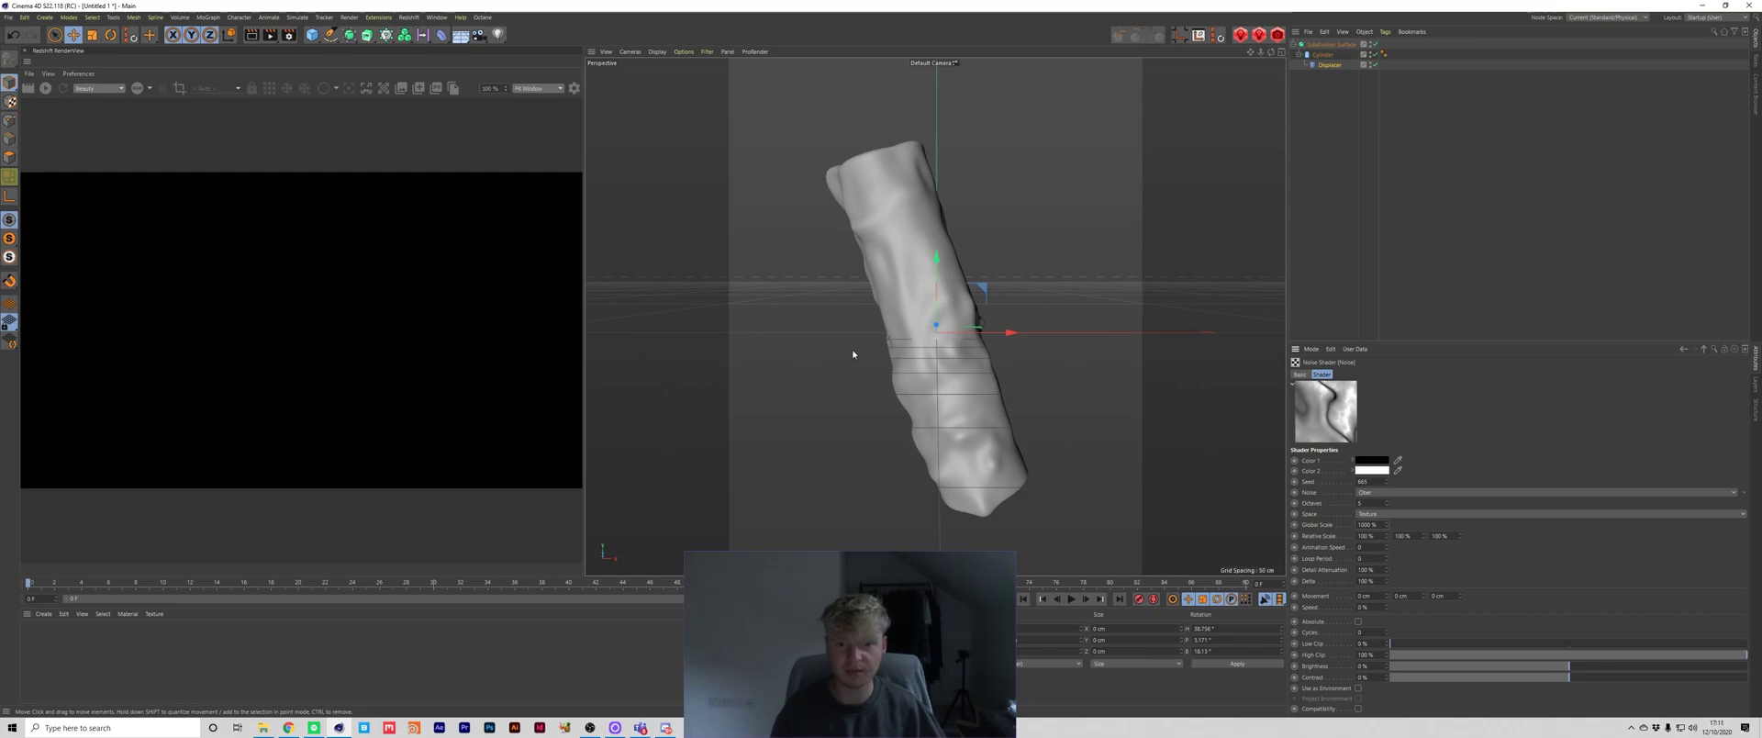
Set the noise Low Clip to 28% and High Clip to 84%, and raise the Seed.
left_click_drag(1405, 647, 1476, 646)
left_click_drag(1725, 657, 1677, 656)
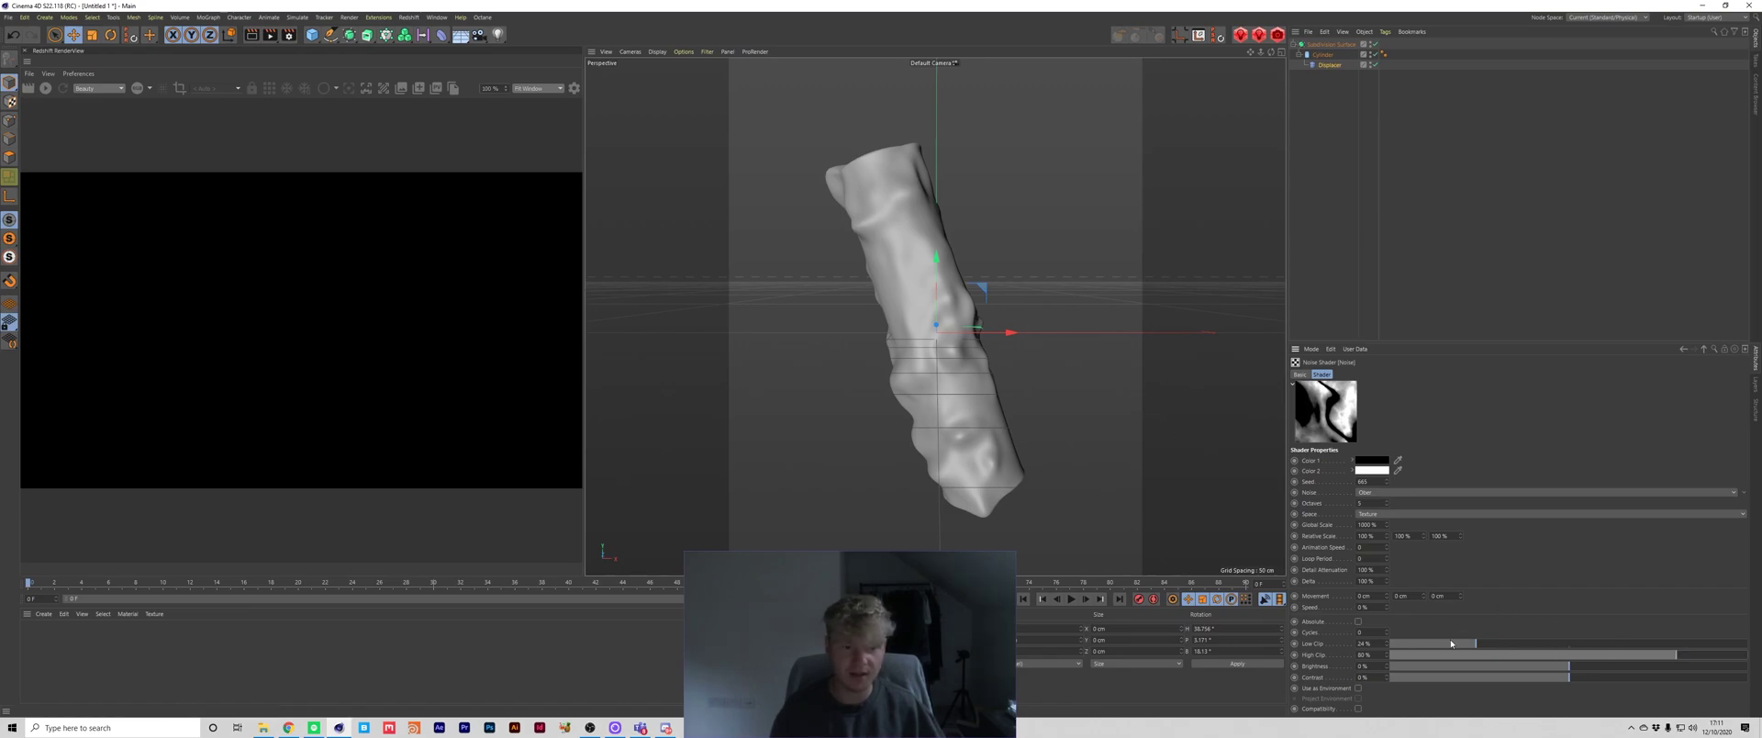
mouse_move(1473, 644)
left_mouse_down()
mouse_move(1493, 646)
mouse_move(1444, 645)
left_mouse_up()
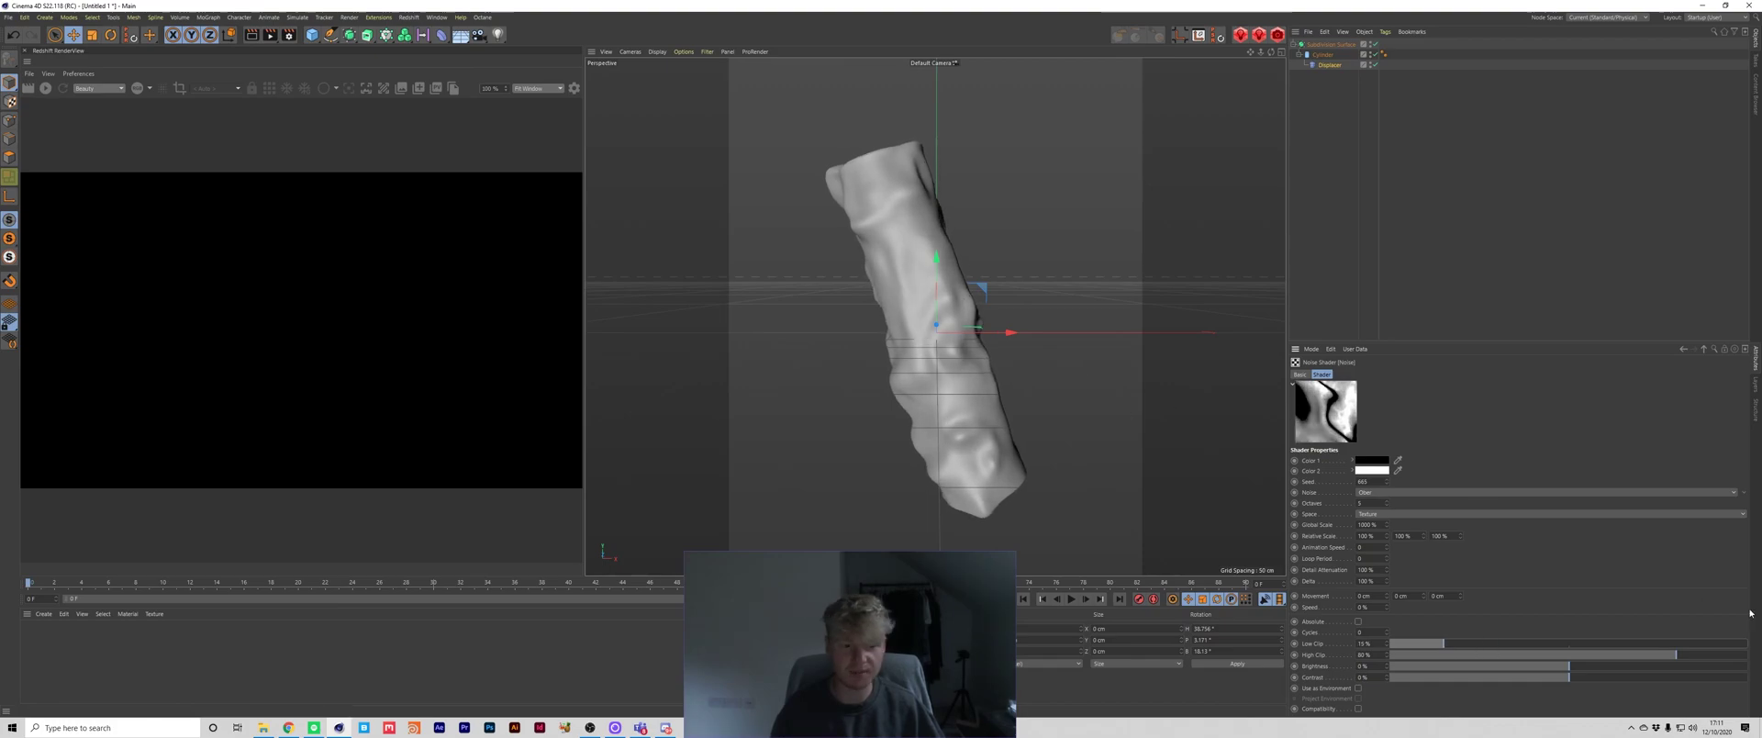
left_click_drag(1677, 655, 1697, 655)
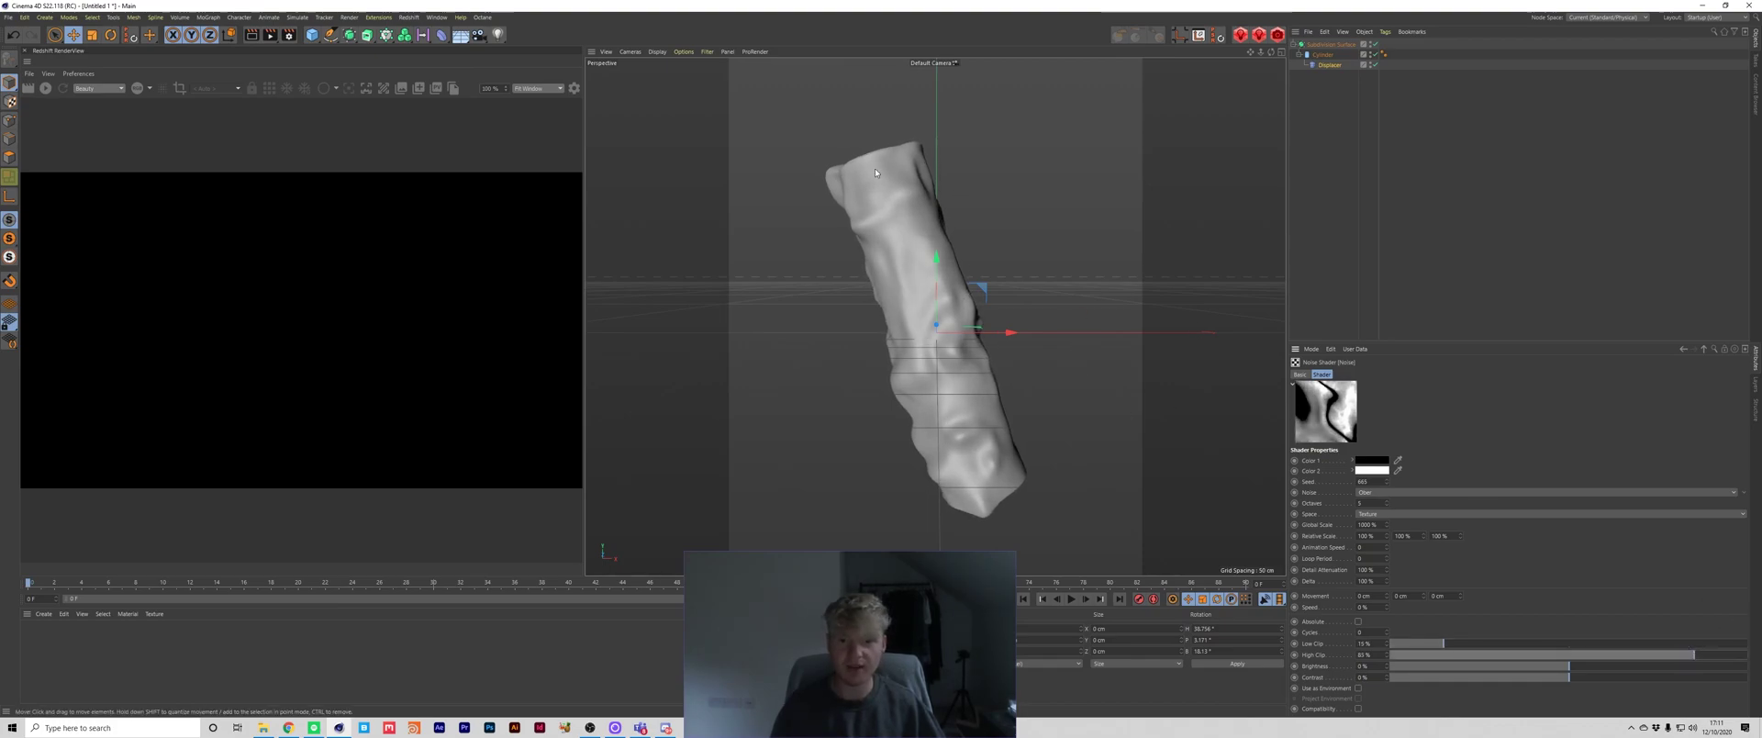
left_click(1388, 481)
left_click(1388, 481)
left_click(1388, 481)
left_click(1387, 481)
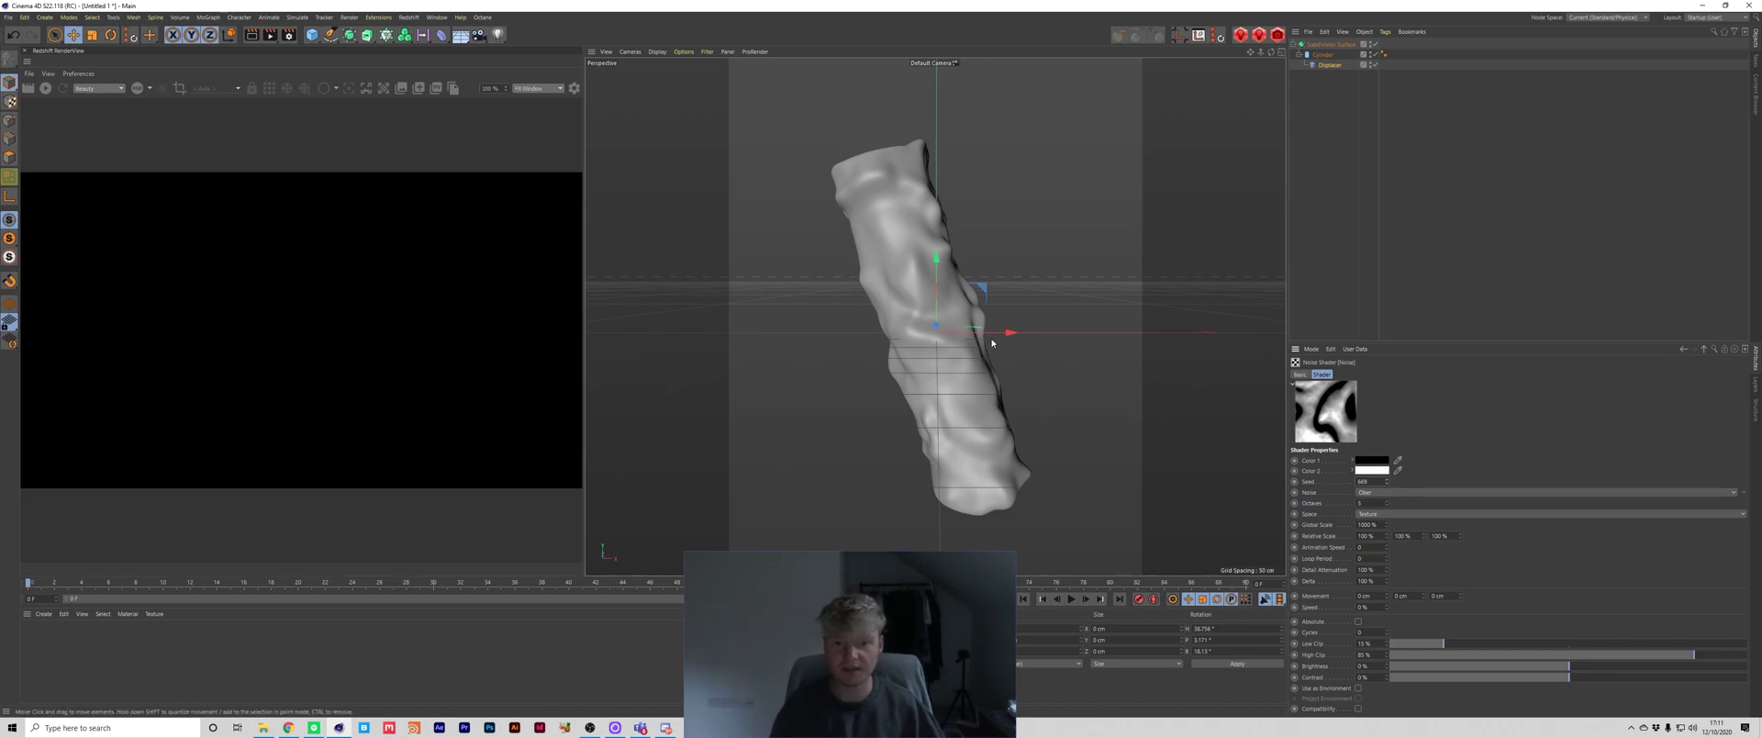
left_click(1330, 64)
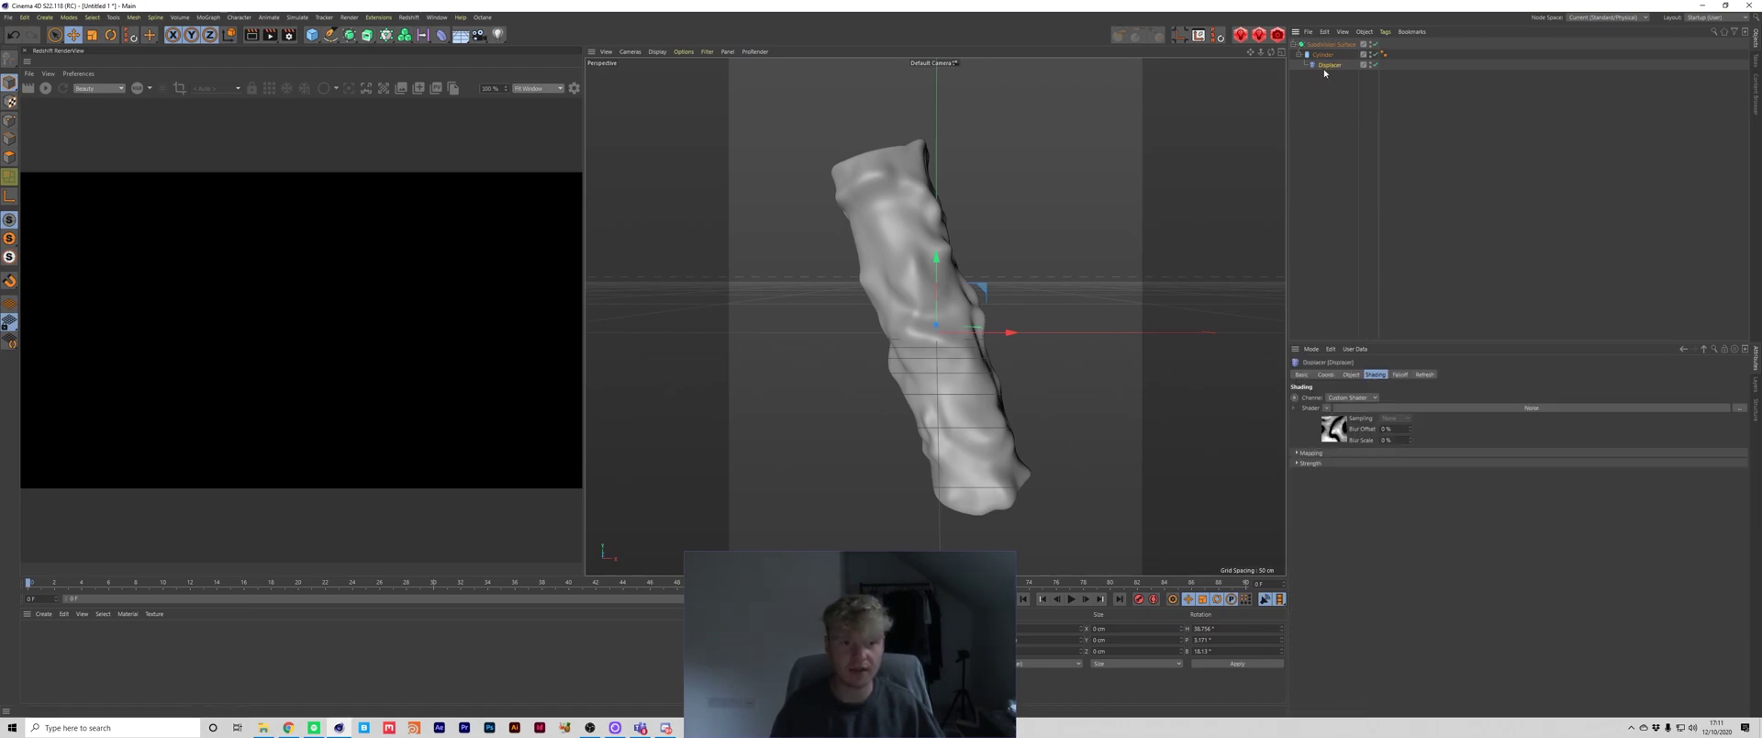
left_click(1353, 374)
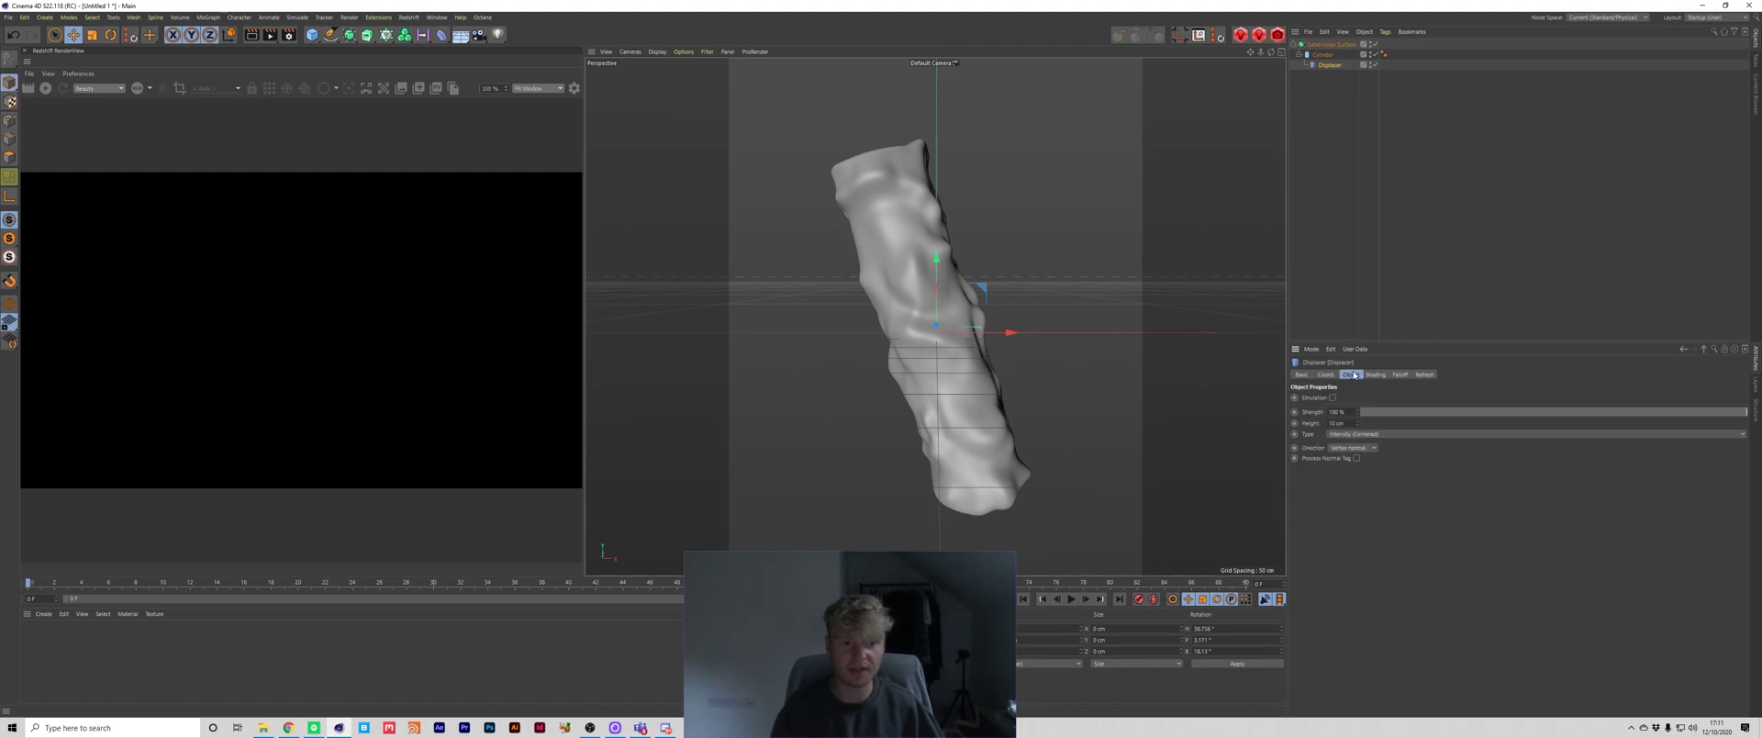
left_click_drag(1576, 413, 1744, 413)
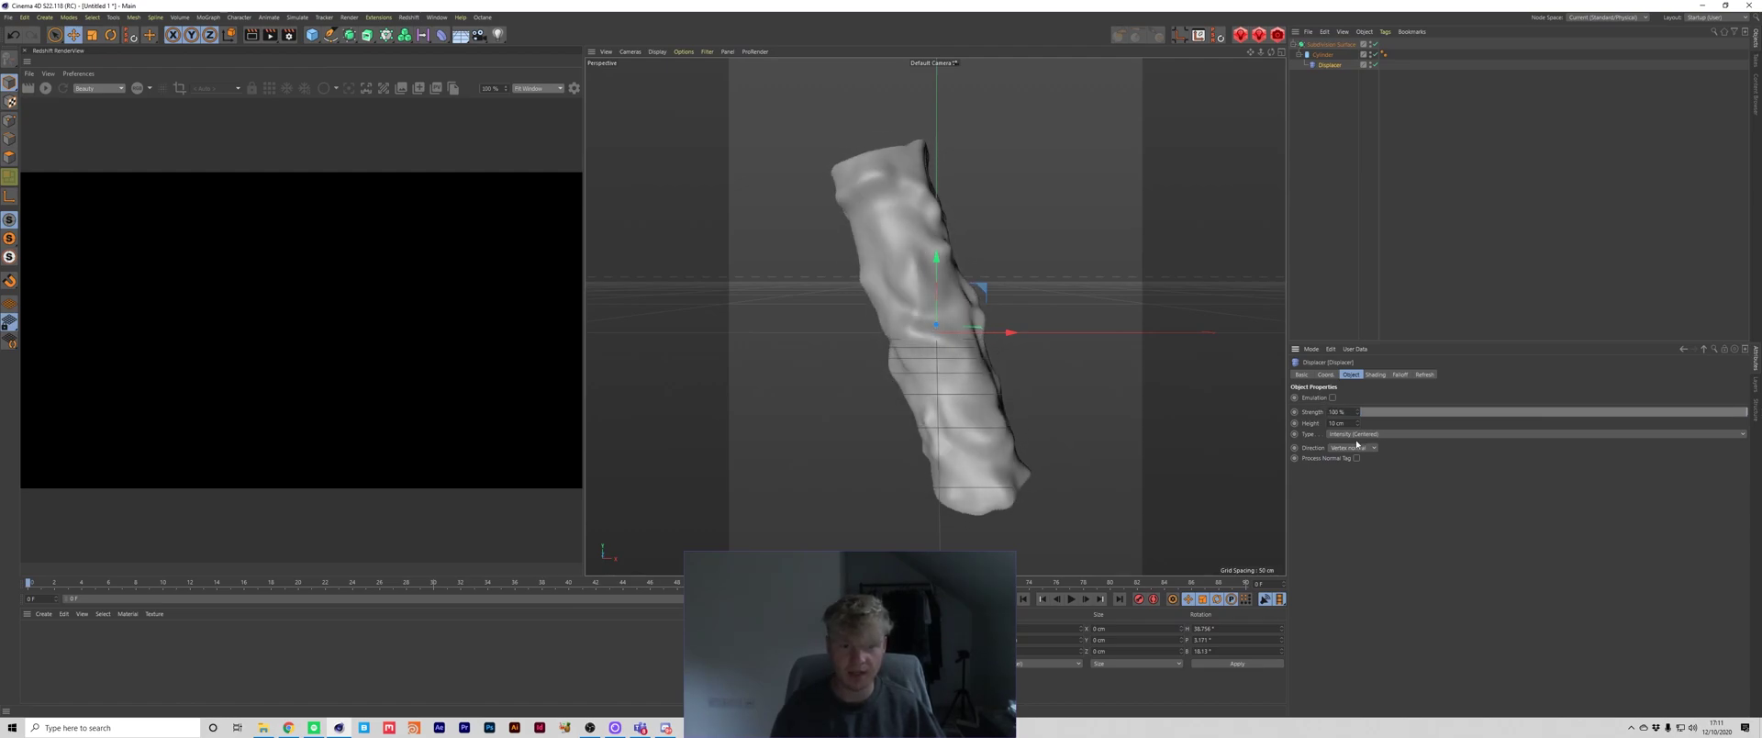
left_click_drag(1358, 424, 1357, 413)
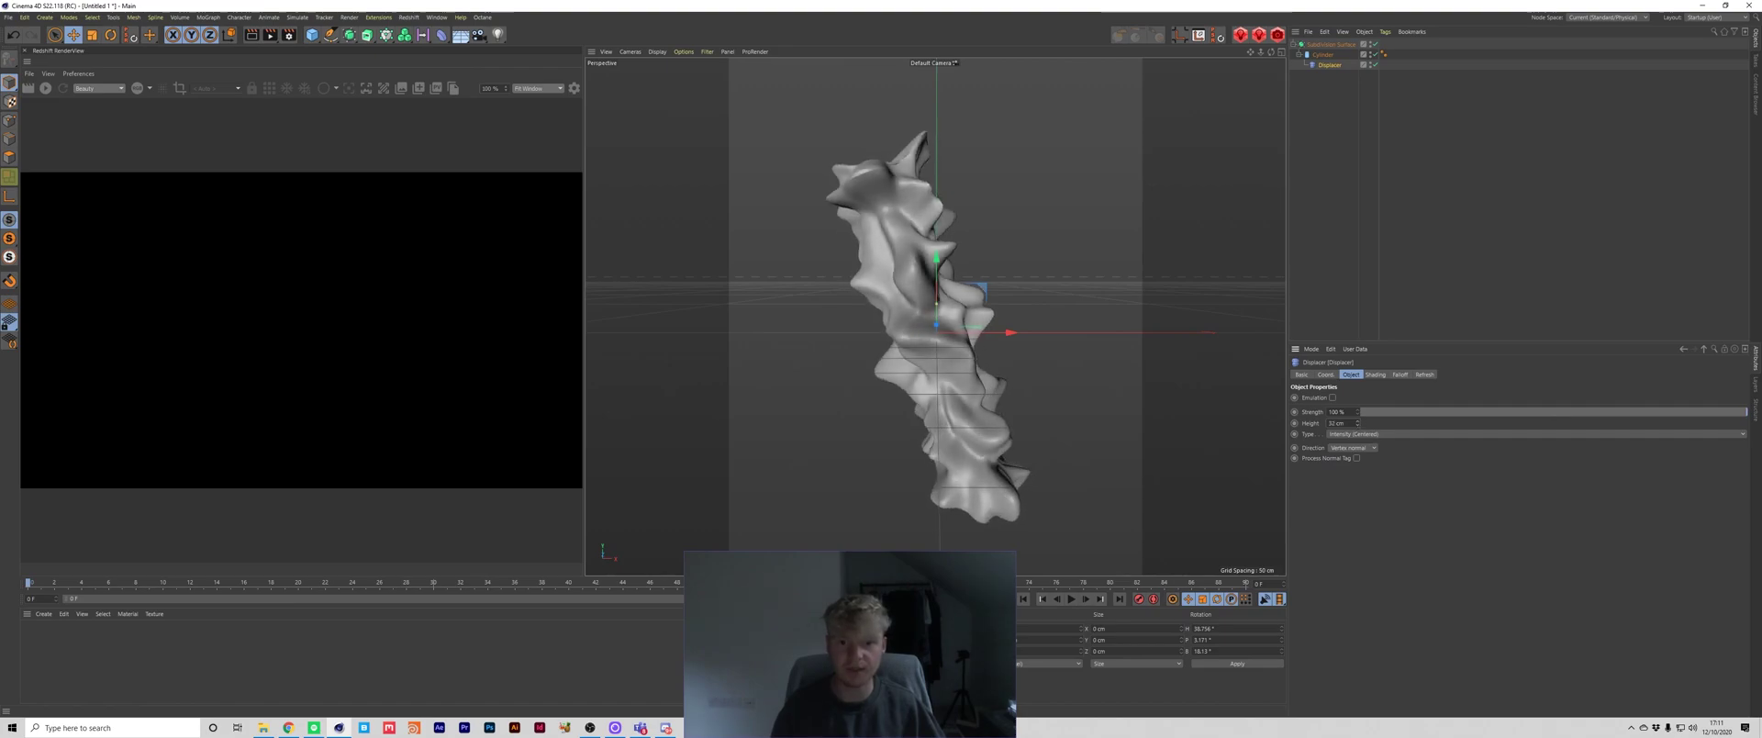
mouse_move(1357, 423)
left_mouse_down()
mouse_move(1360, 404)
mouse_move(1360, 423)
left_mouse_up()
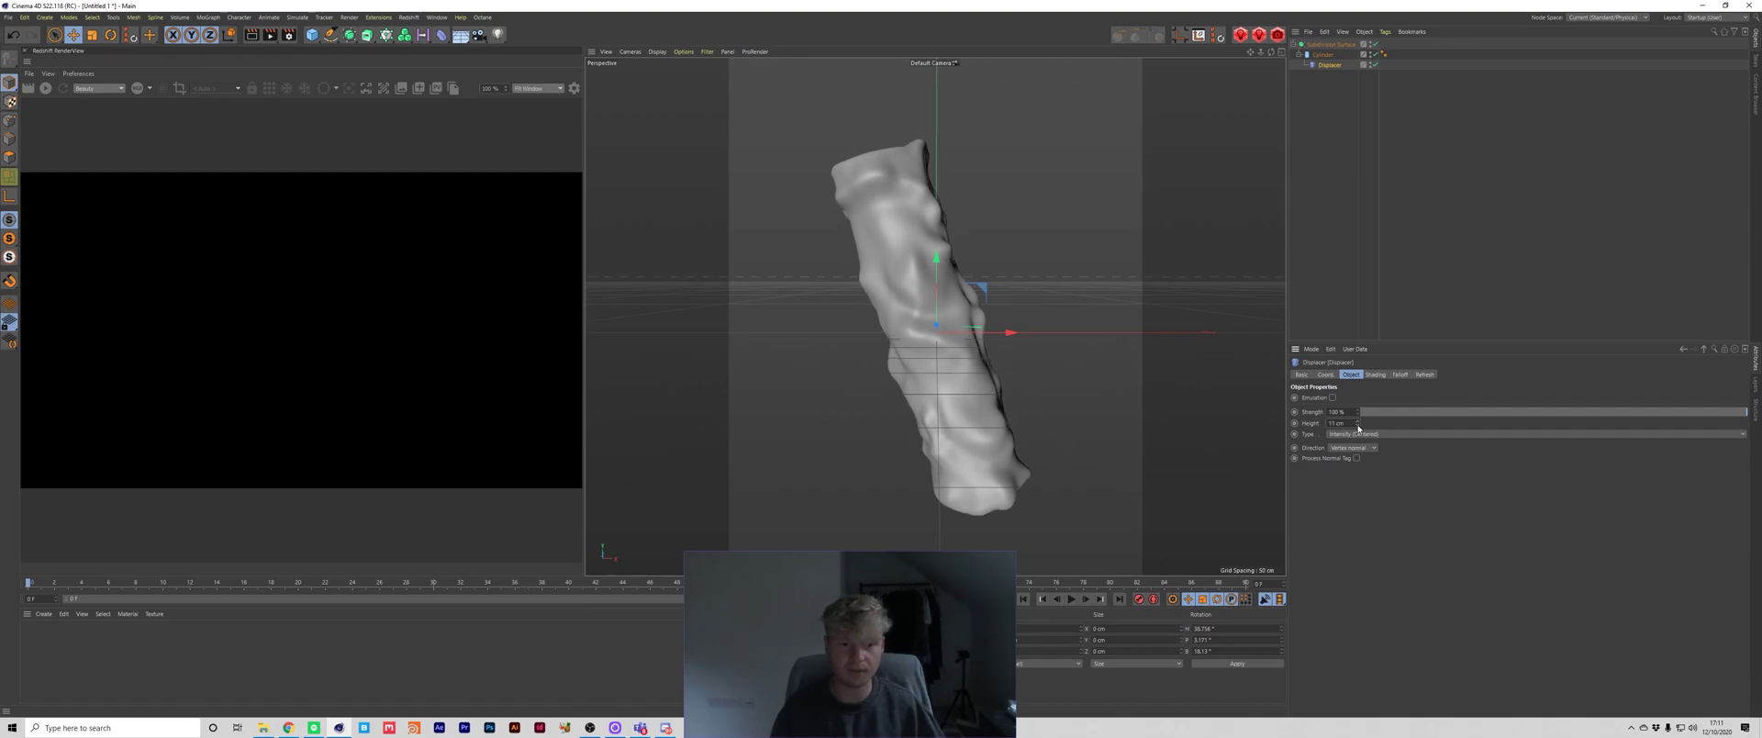
left_click(1000, 334)
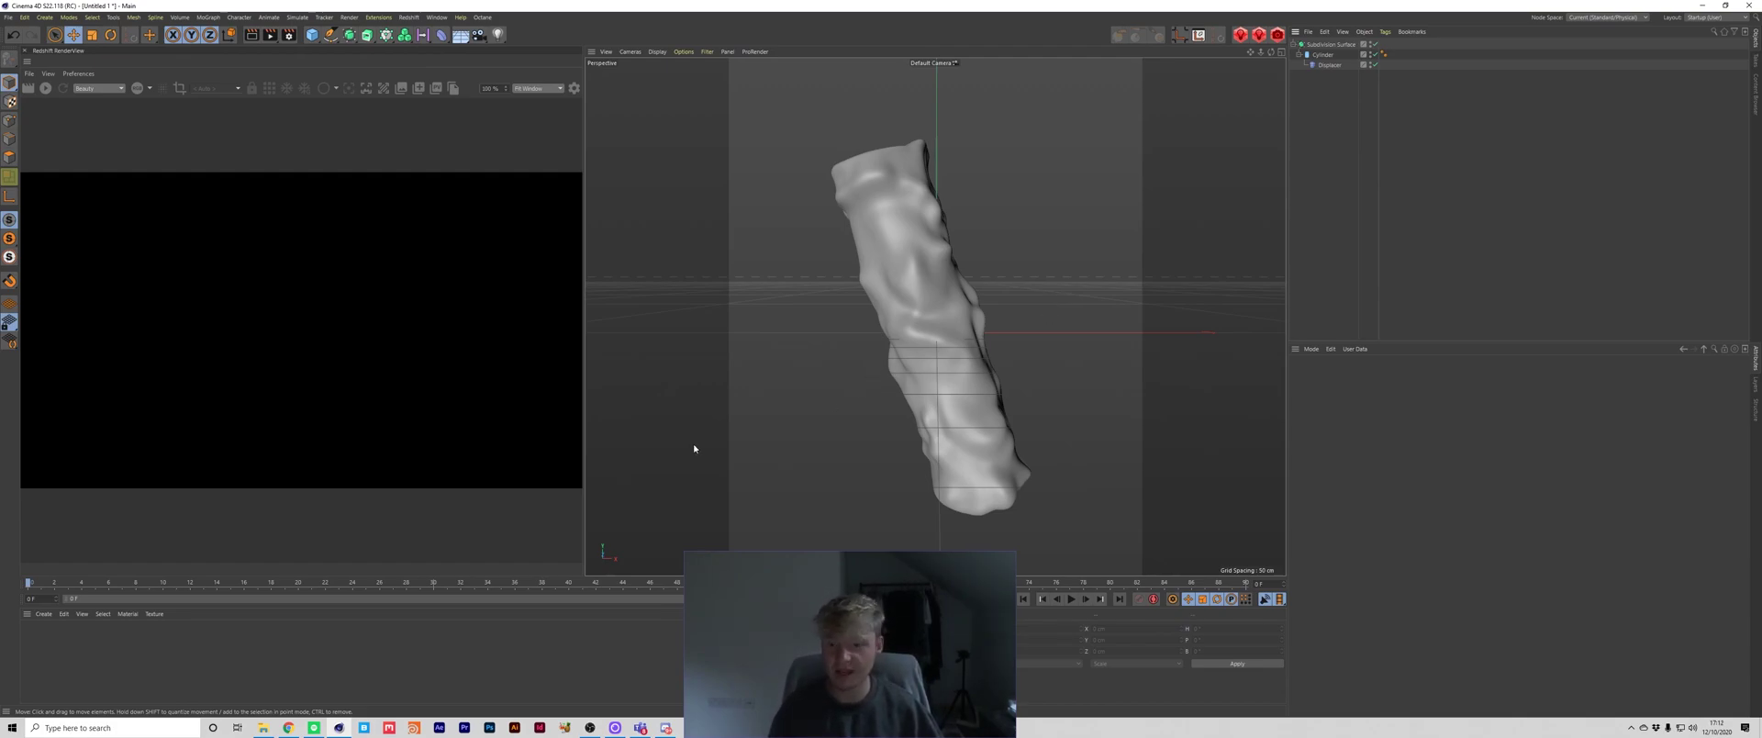
left_click(289, 728)
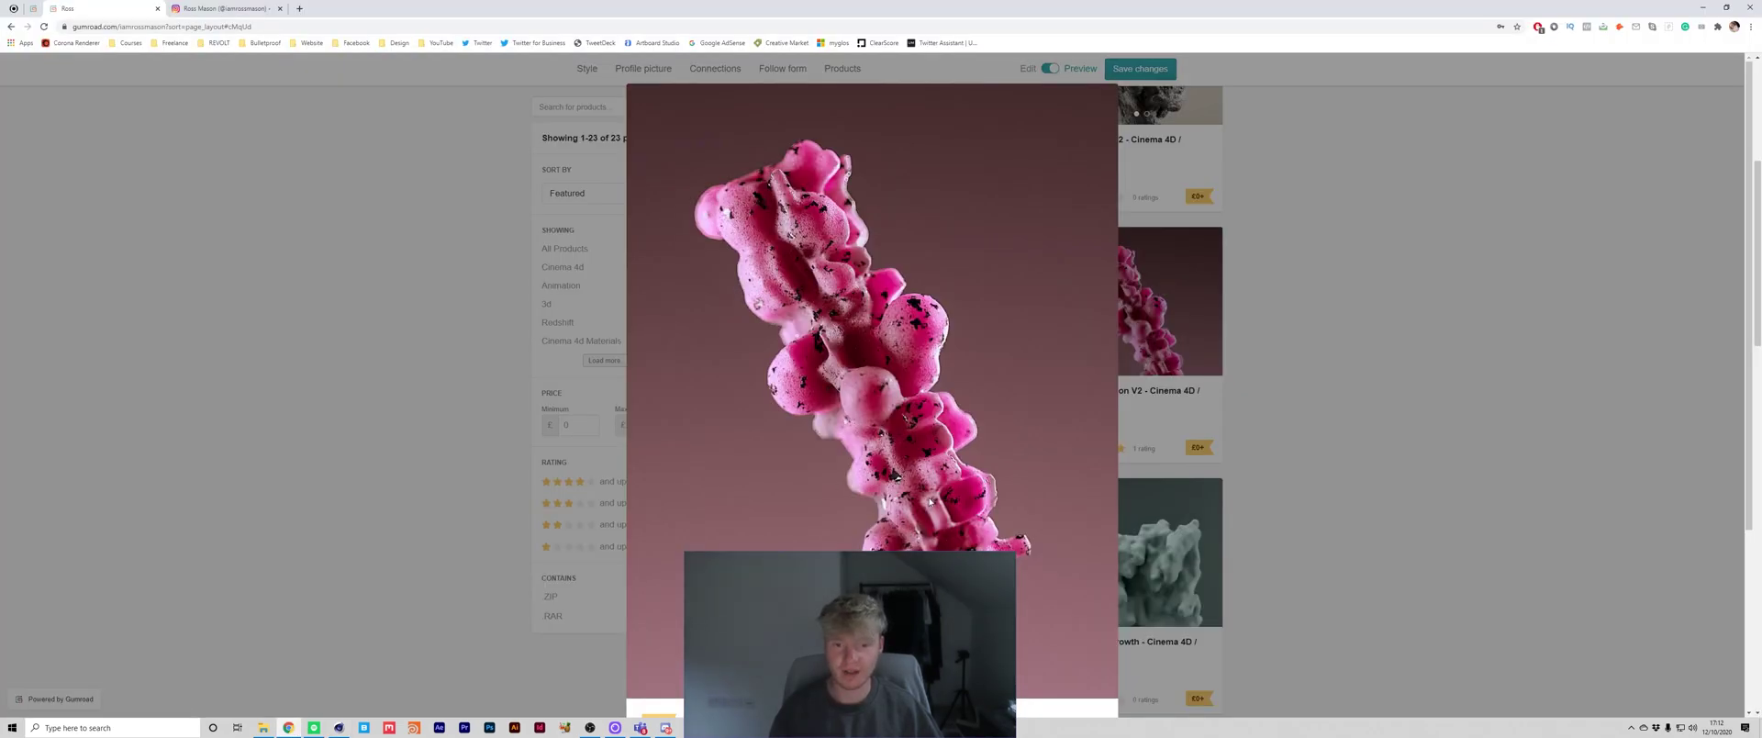
key("alt+Tab")
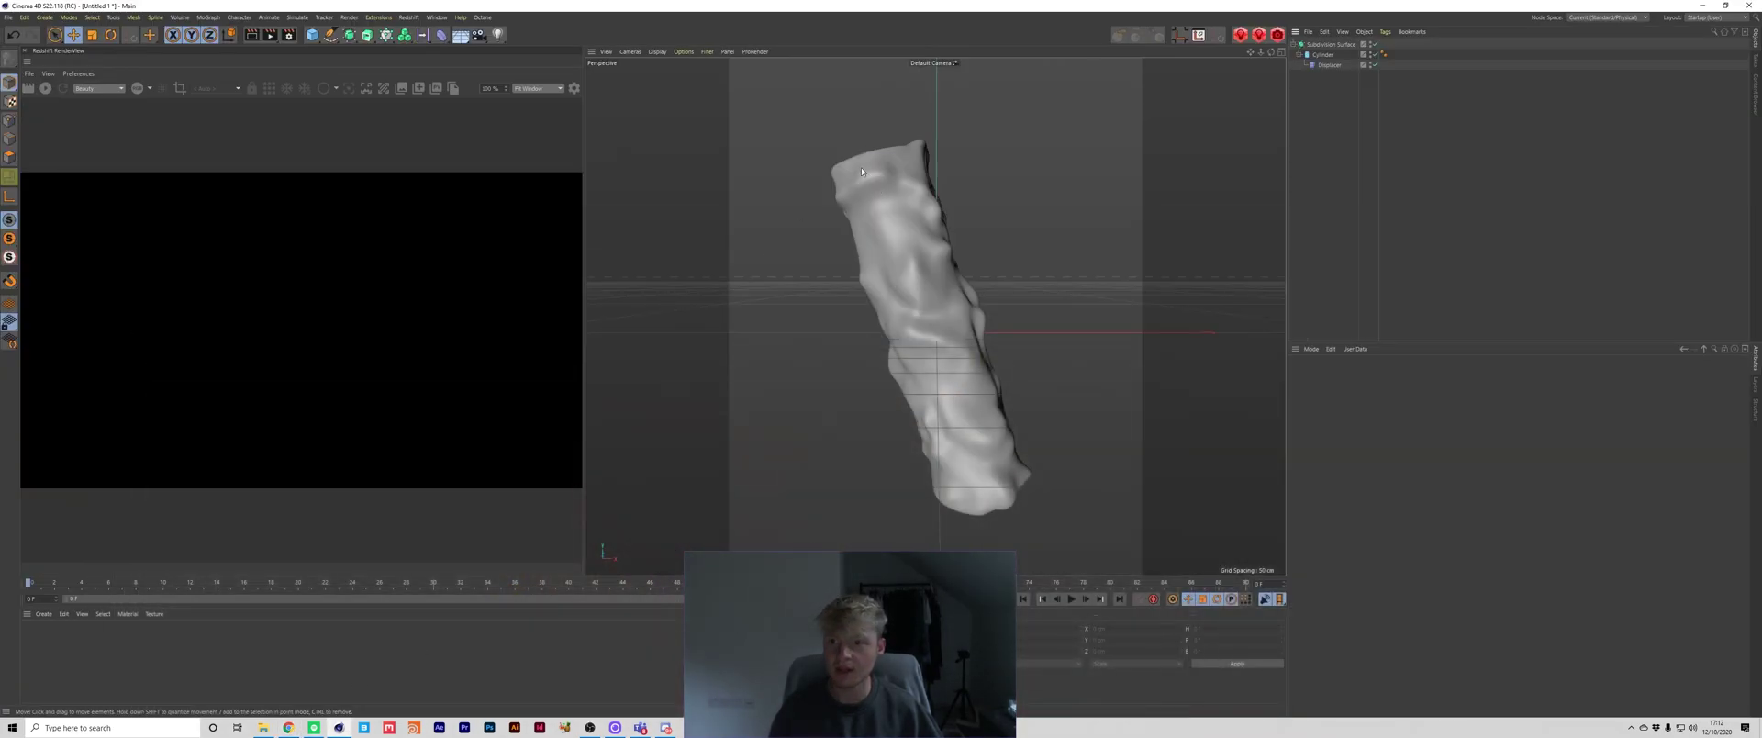
Add a sphere, scale it down to about 76 cm, and give it 32 segments.
left_click(313, 37)
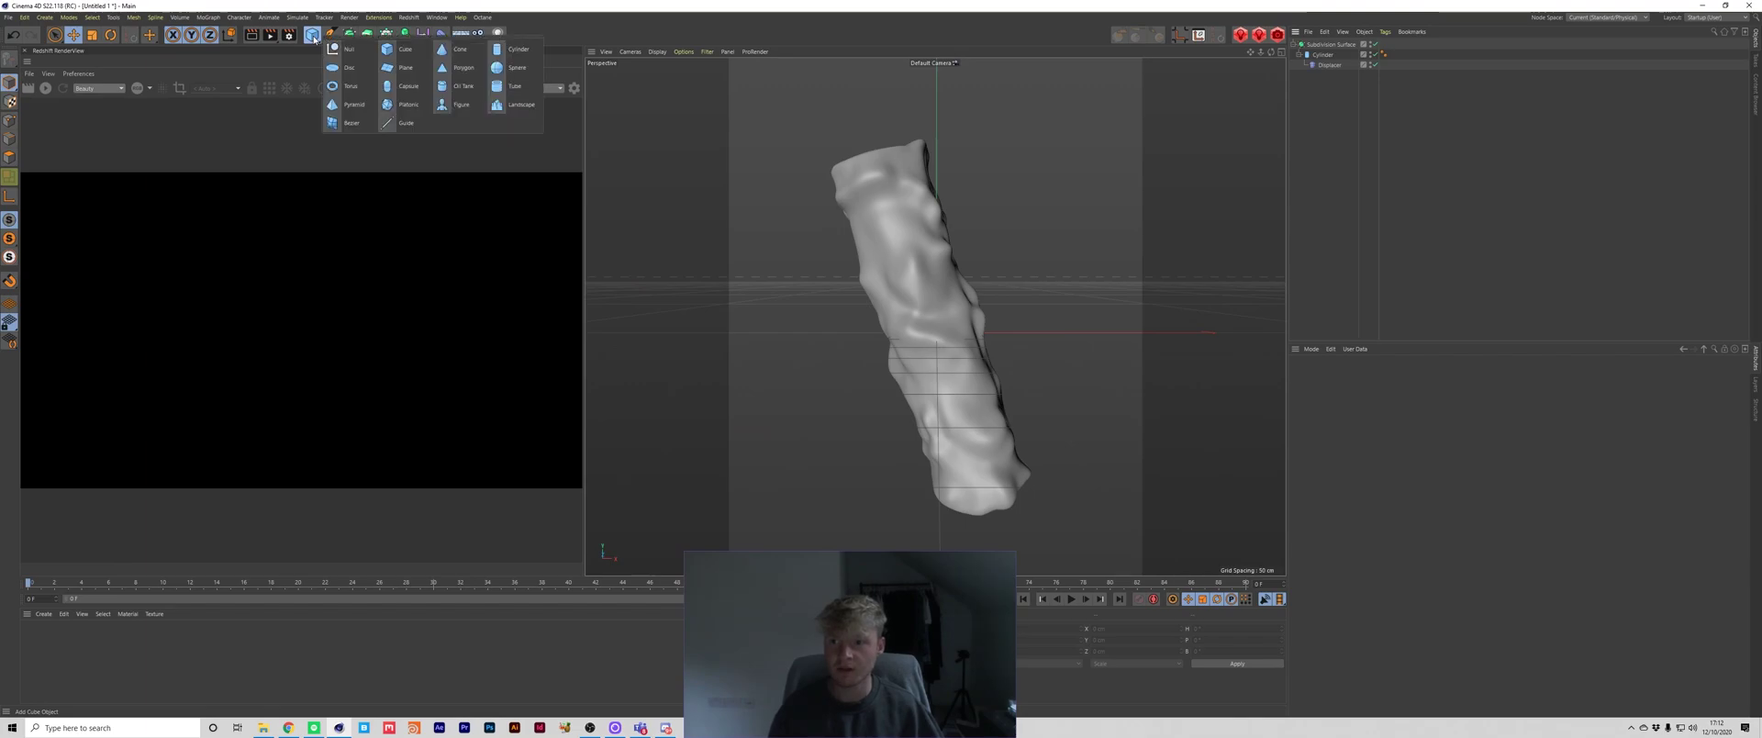
left_click(497, 67)
key("t")
left_click_drag(1152, 320, 1090, 334)
key("e")
left_click(1308, 45)
type("32")
key("Return")
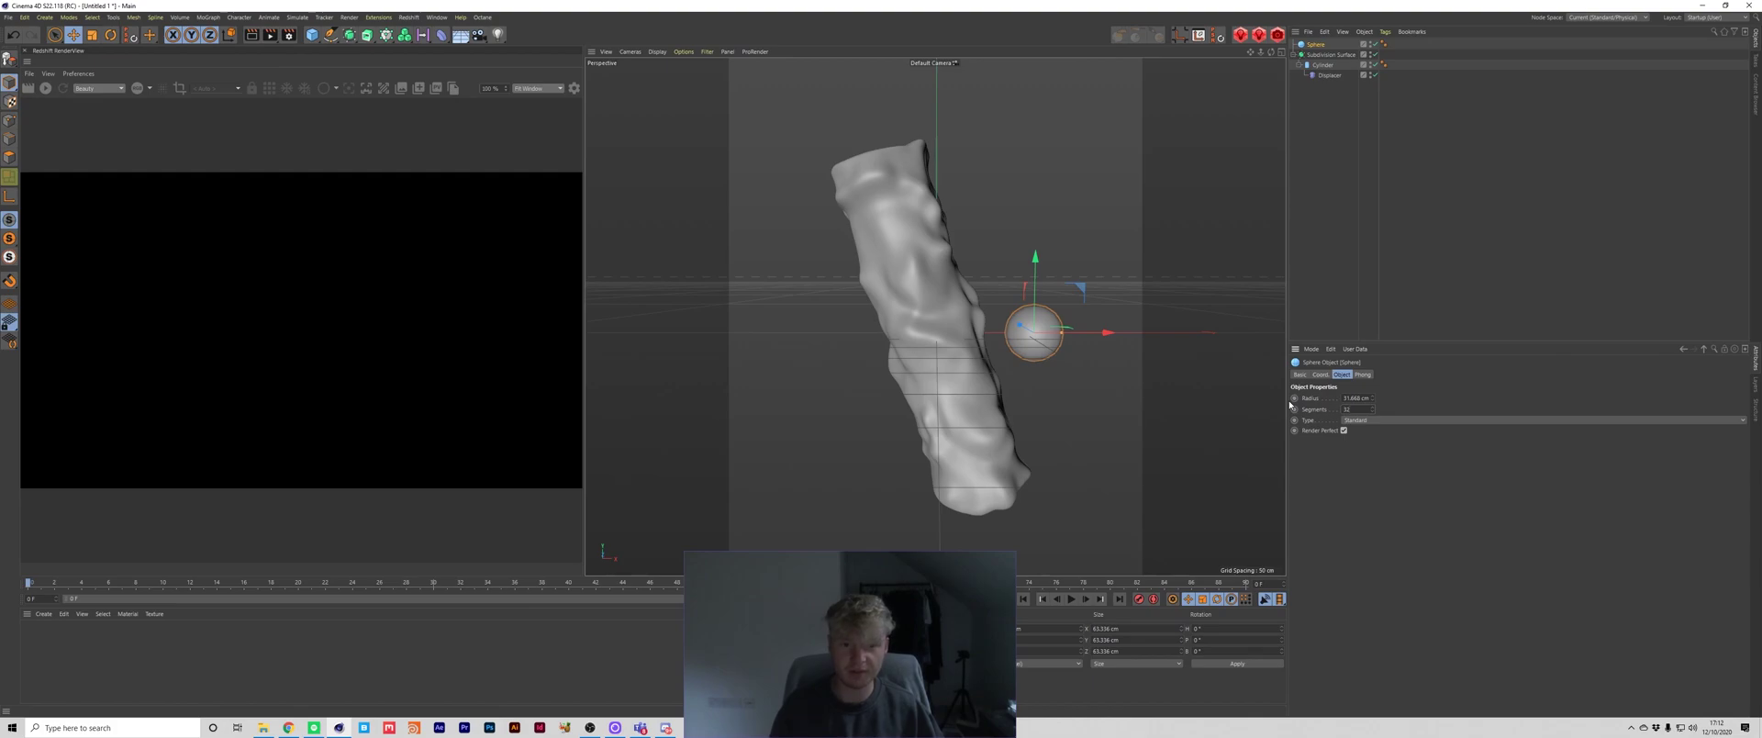
Put the sphere inside a new Cloner and set the Cloner's mode to Object.
left_click(208, 17)
left_click(216, 49)
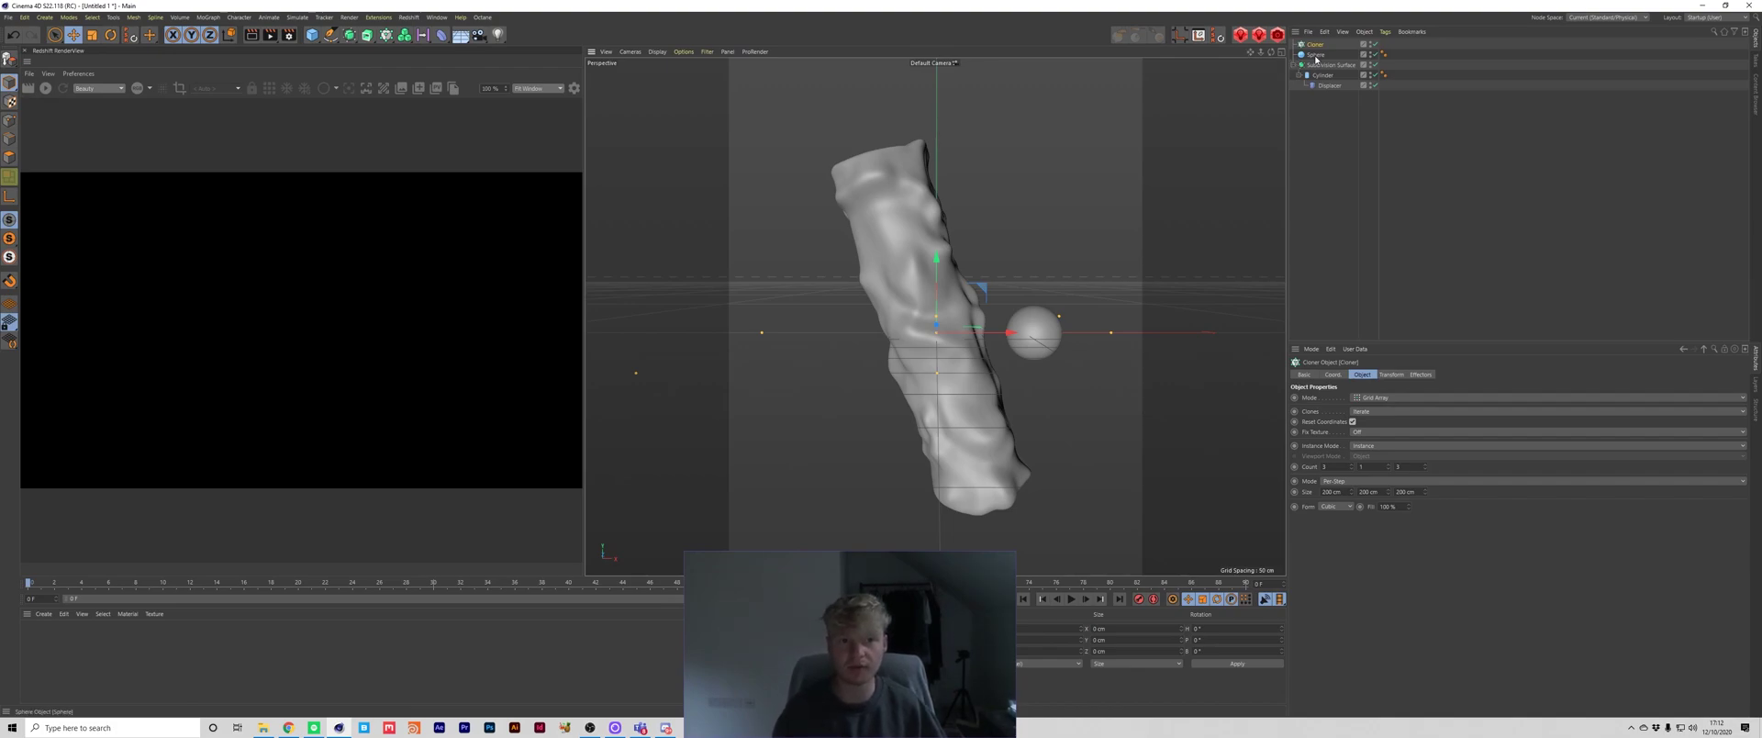
left_click_drag(1318, 58, 1315, 45)
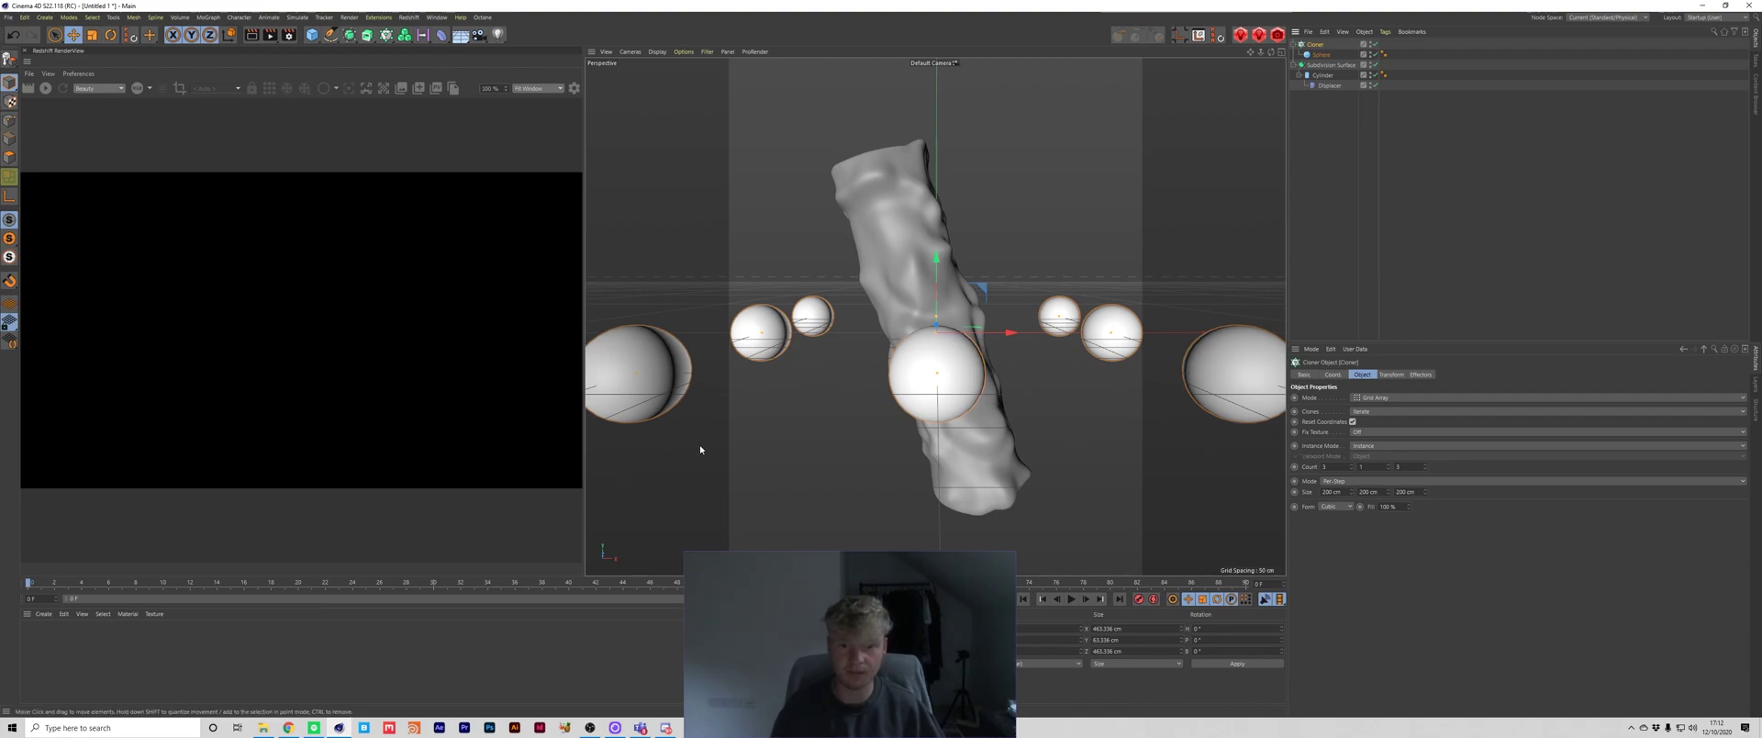
left_click(1389, 465)
left_click(1388, 465)
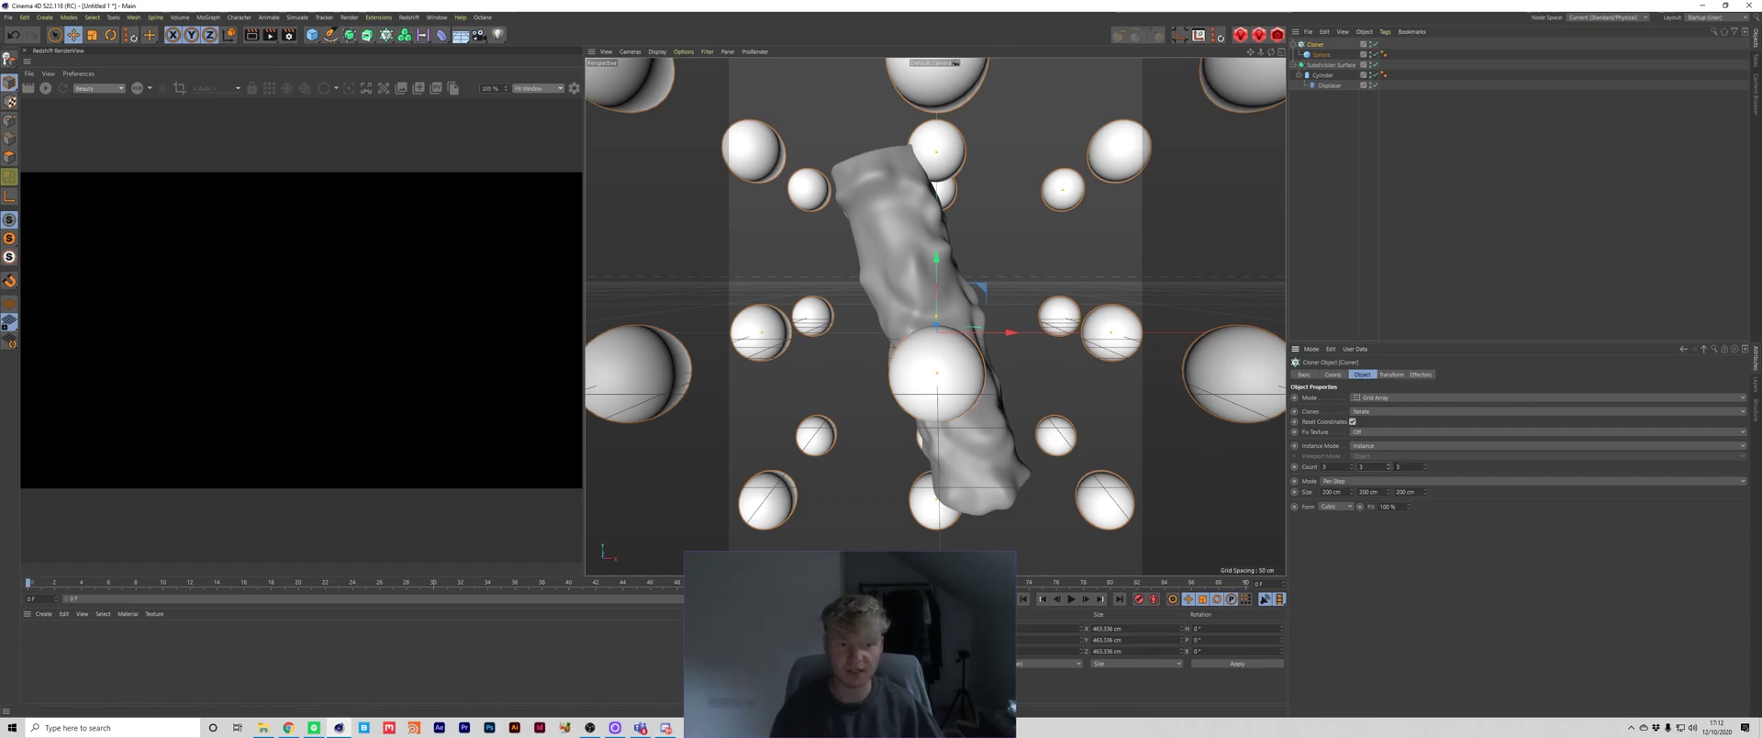
double_click(1389, 469)
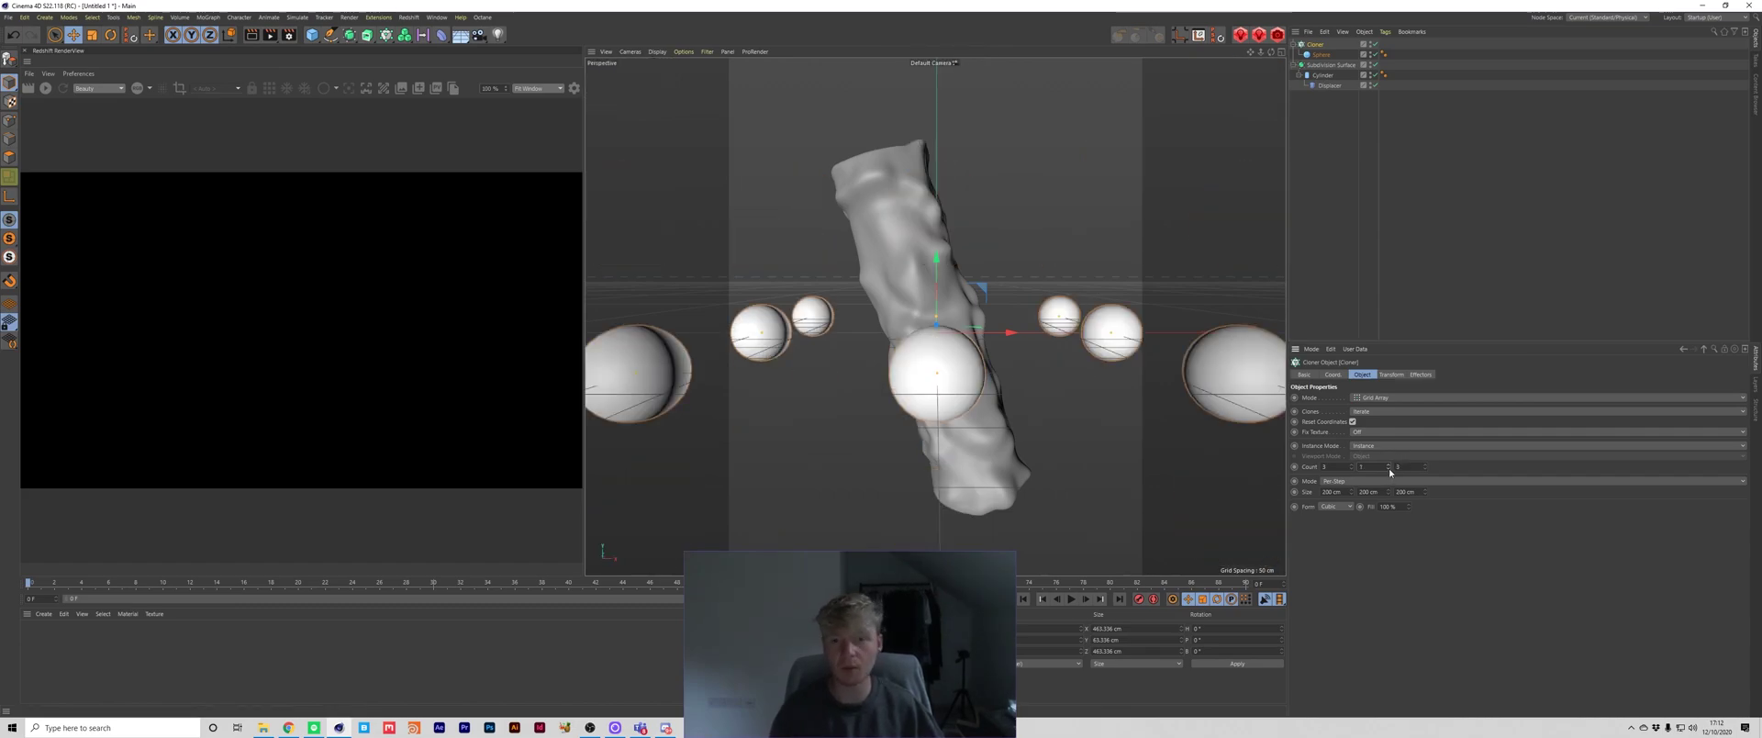
left_click(1377, 398)
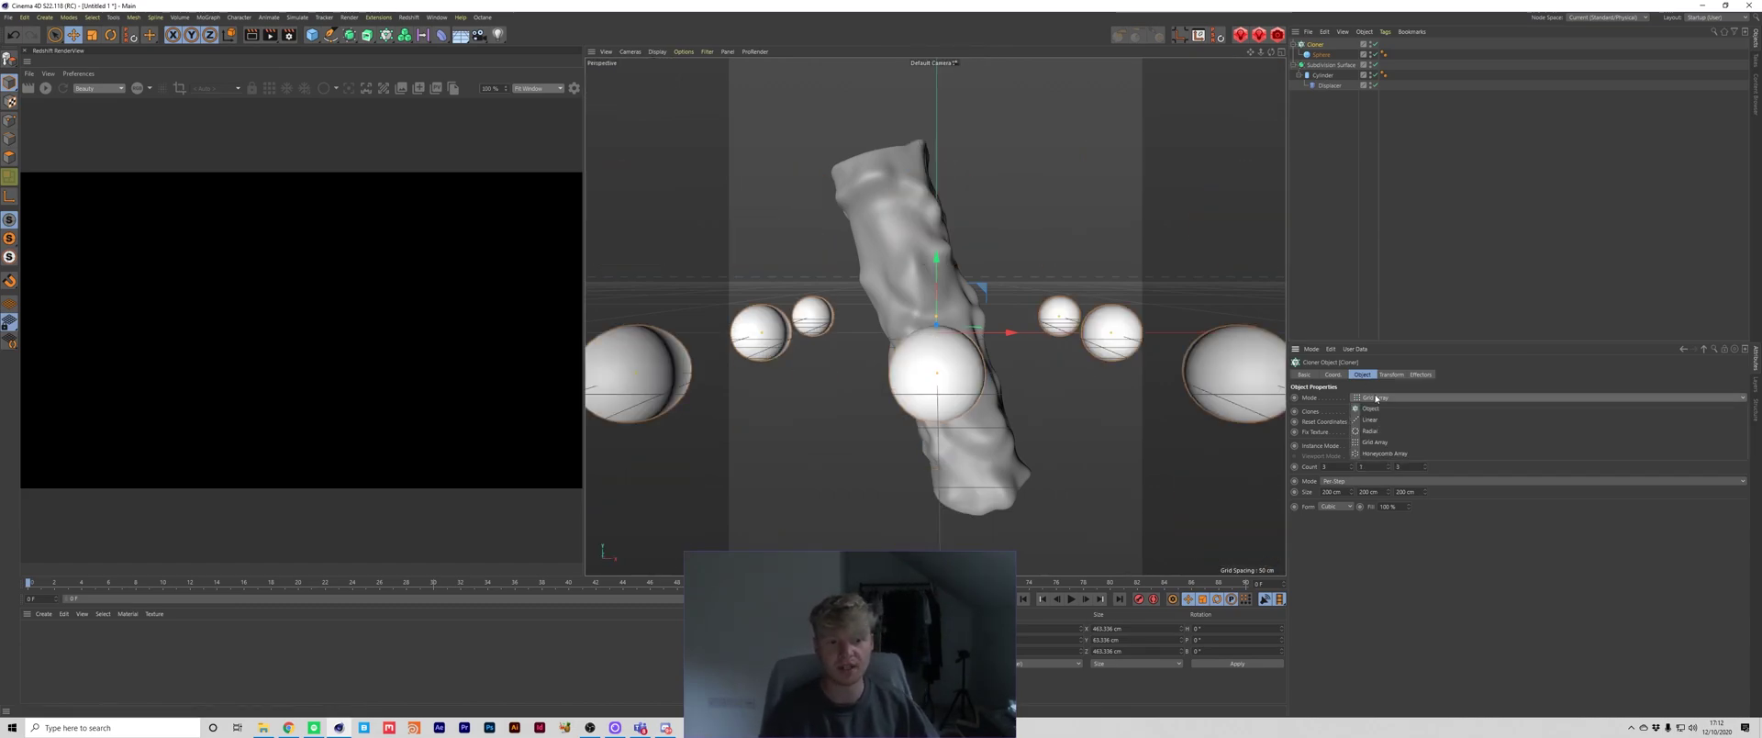
left_click(1377, 402)
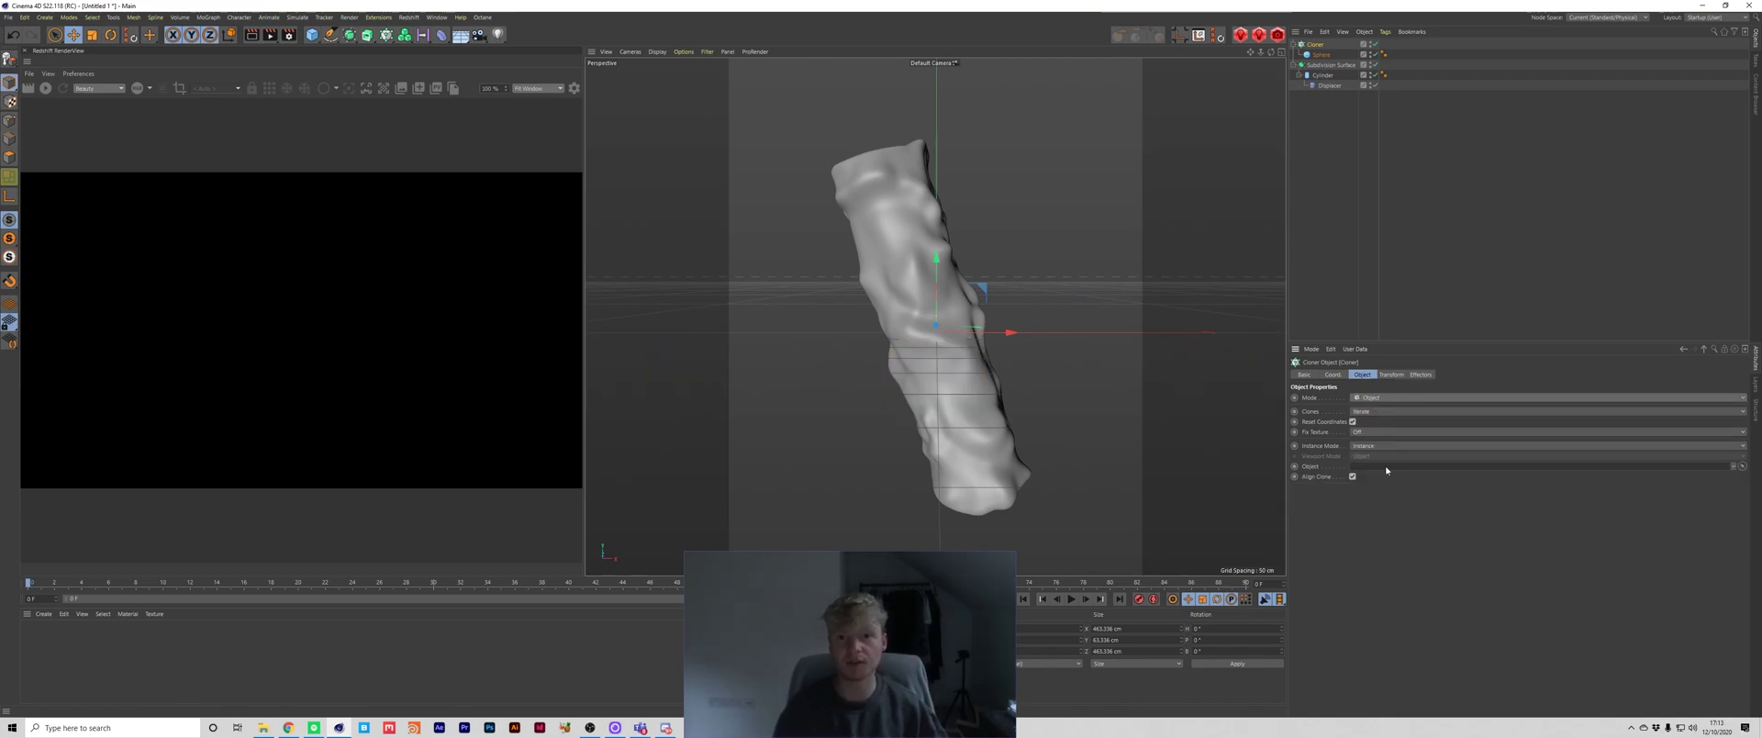
Link the cylinder as the Cloner's object with Surface distribution and a count of 35.
left_click_drag(1328, 81, 1335, 282)
left_click_drag(1354, 452, 1368, 469)
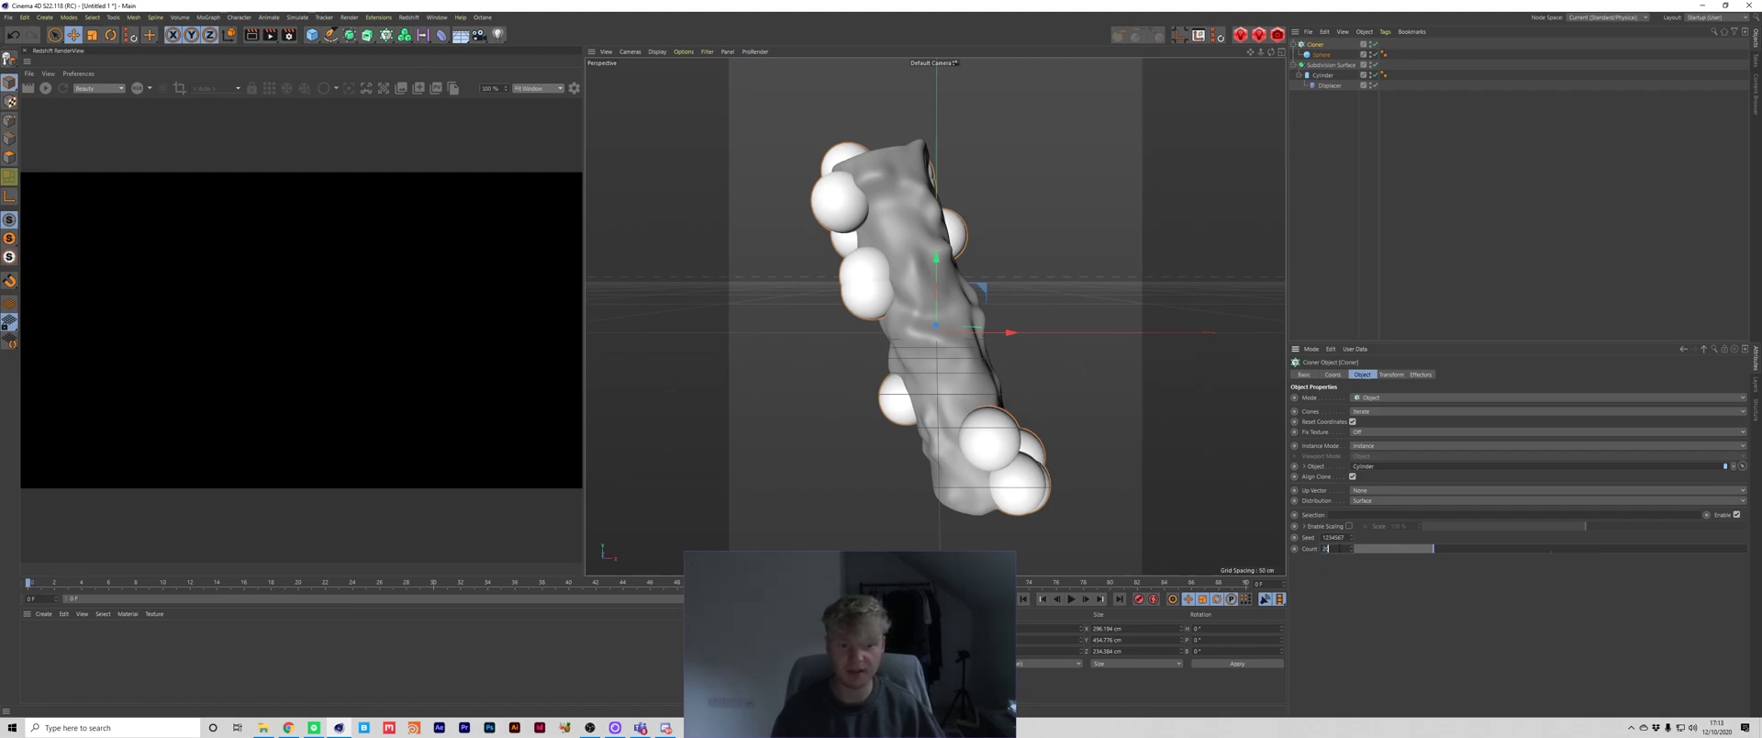
left_click_drag(1434, 549, 1512, 557)
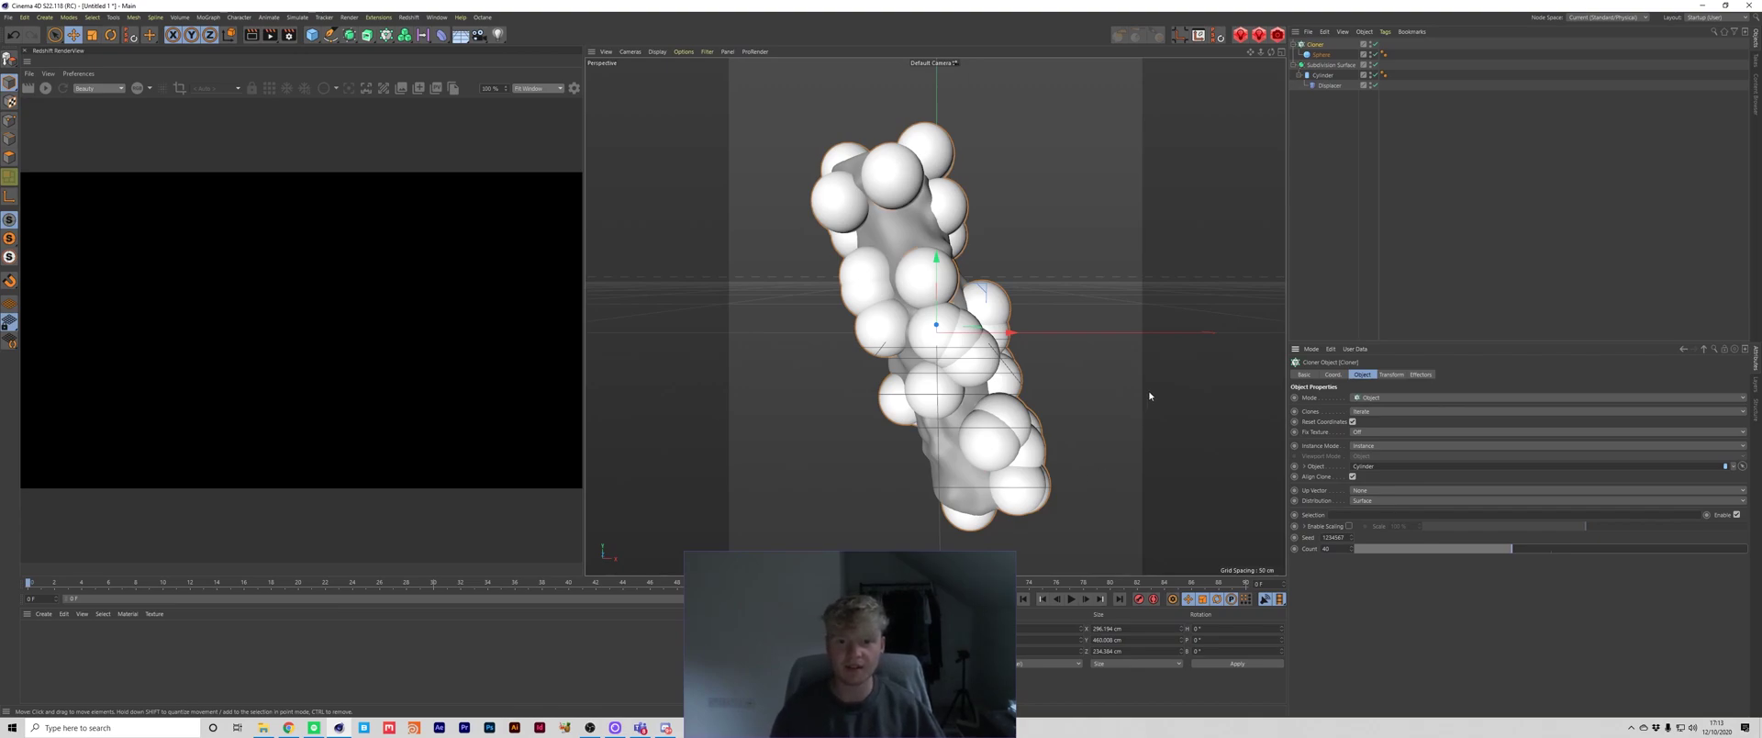
left_click(1376, 292)
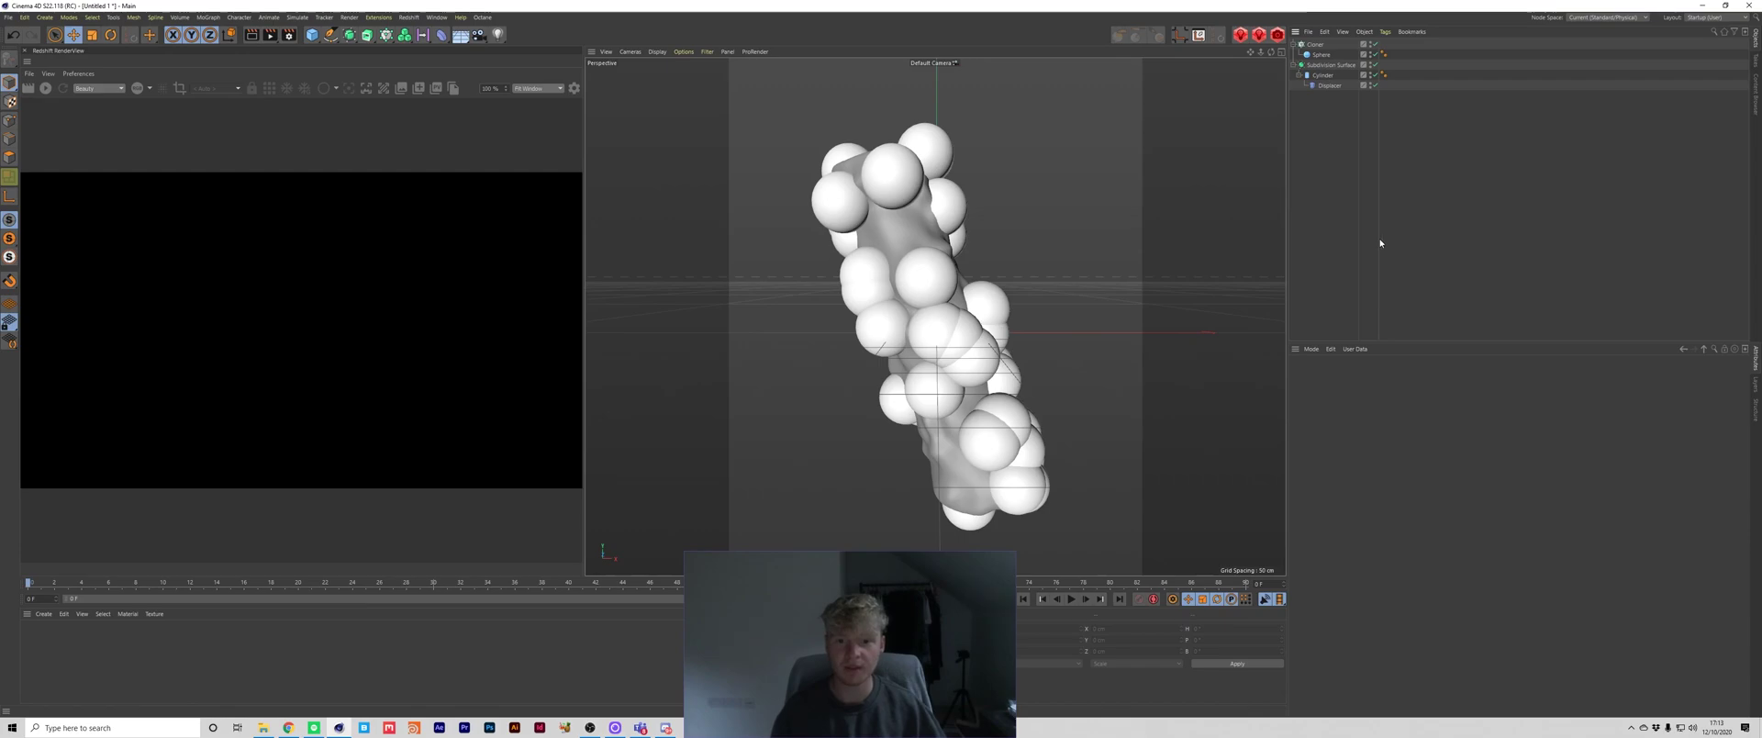
left_click(1313, 46)
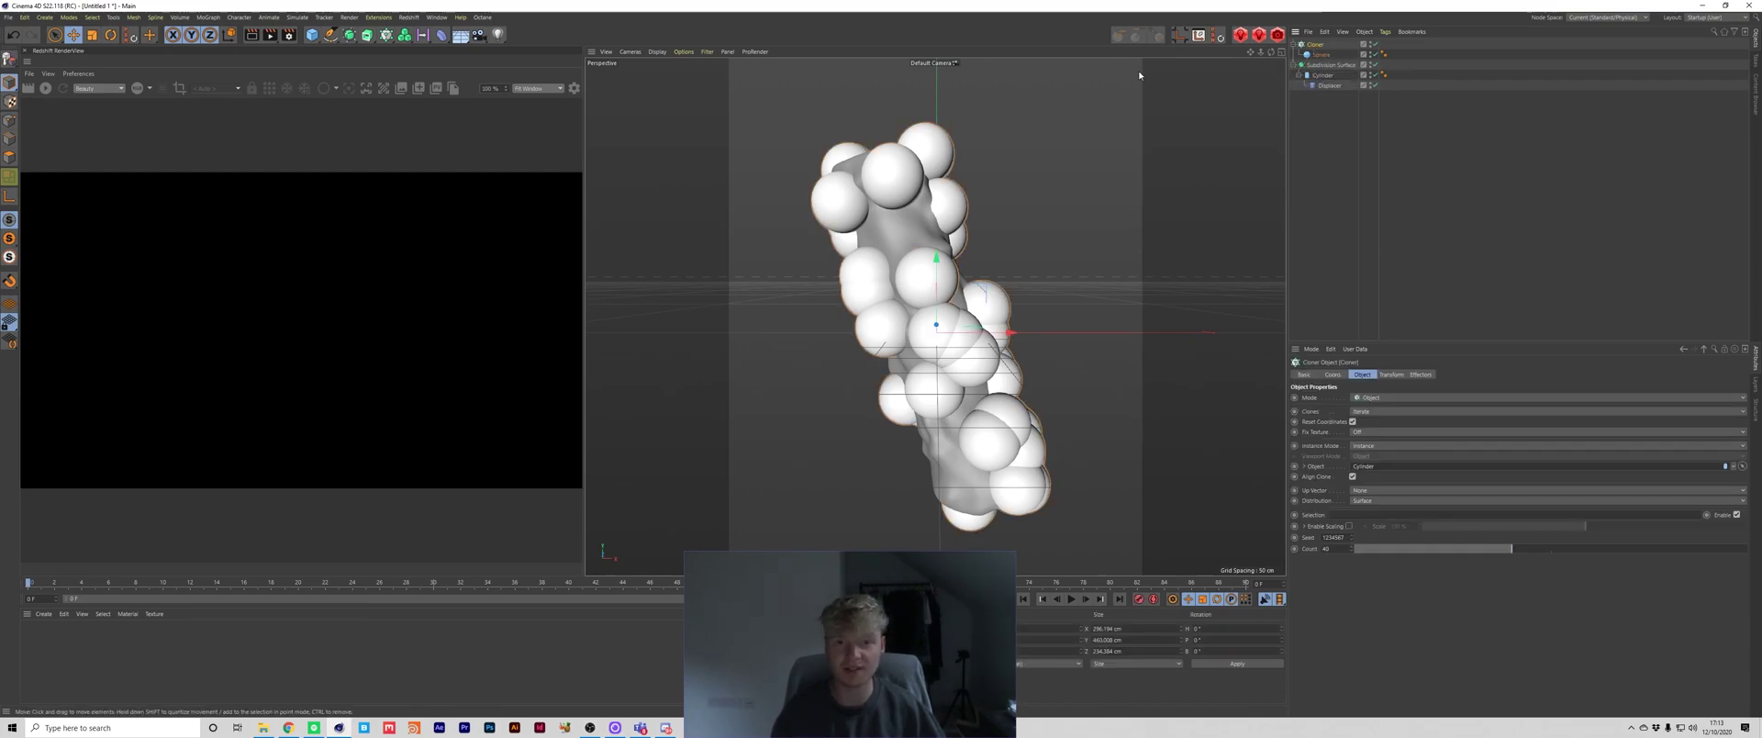
left_click(209, 17)
mouse_move(235, 34)
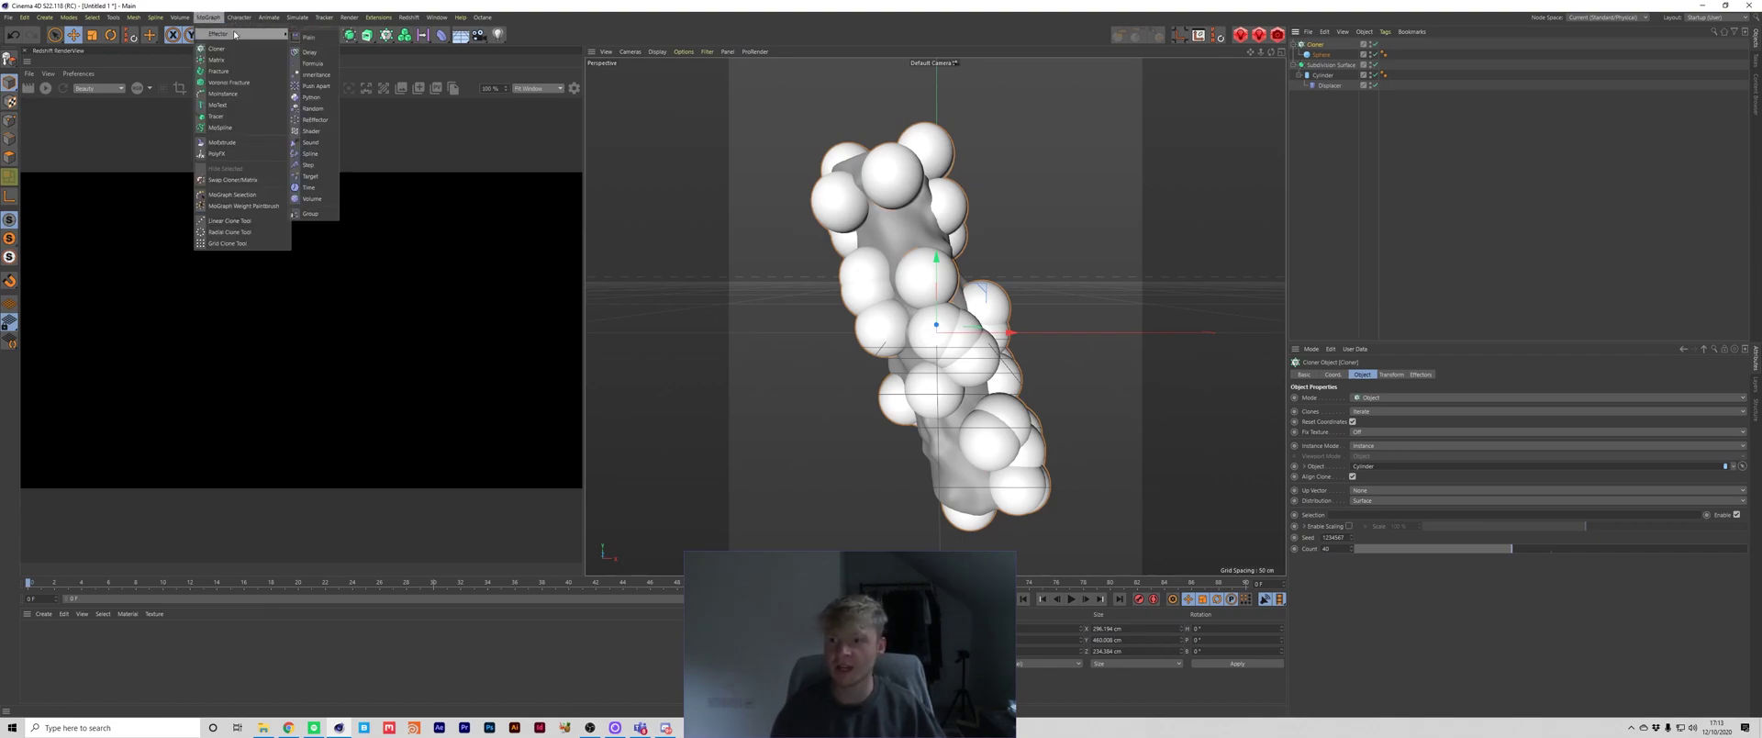
Add a Random effector with Position and Rotation disabled and Scale enabled.
left_click(316, 112)
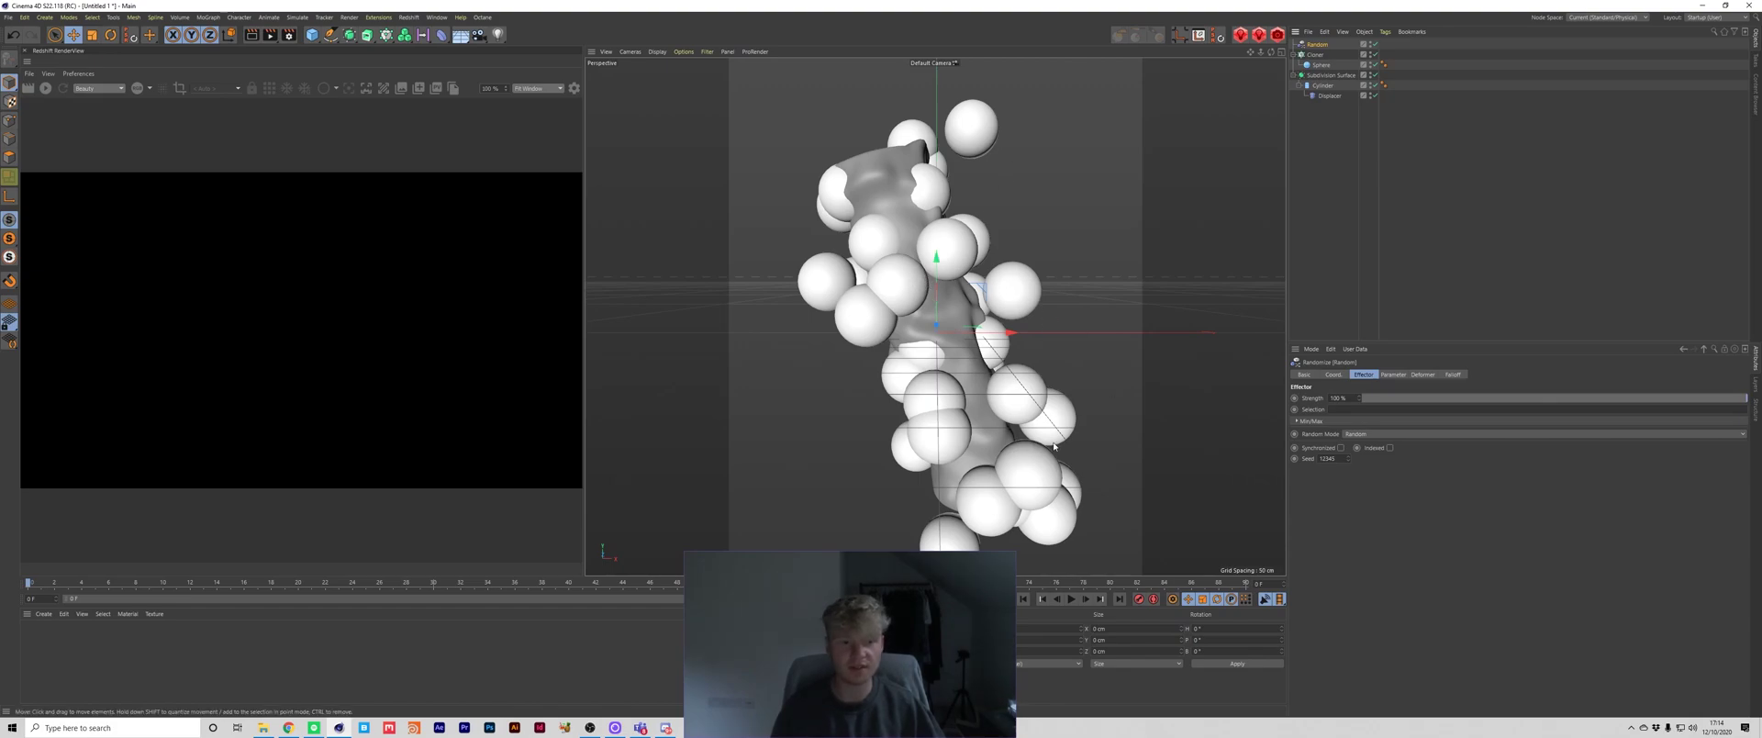
left_click(1395, 374)
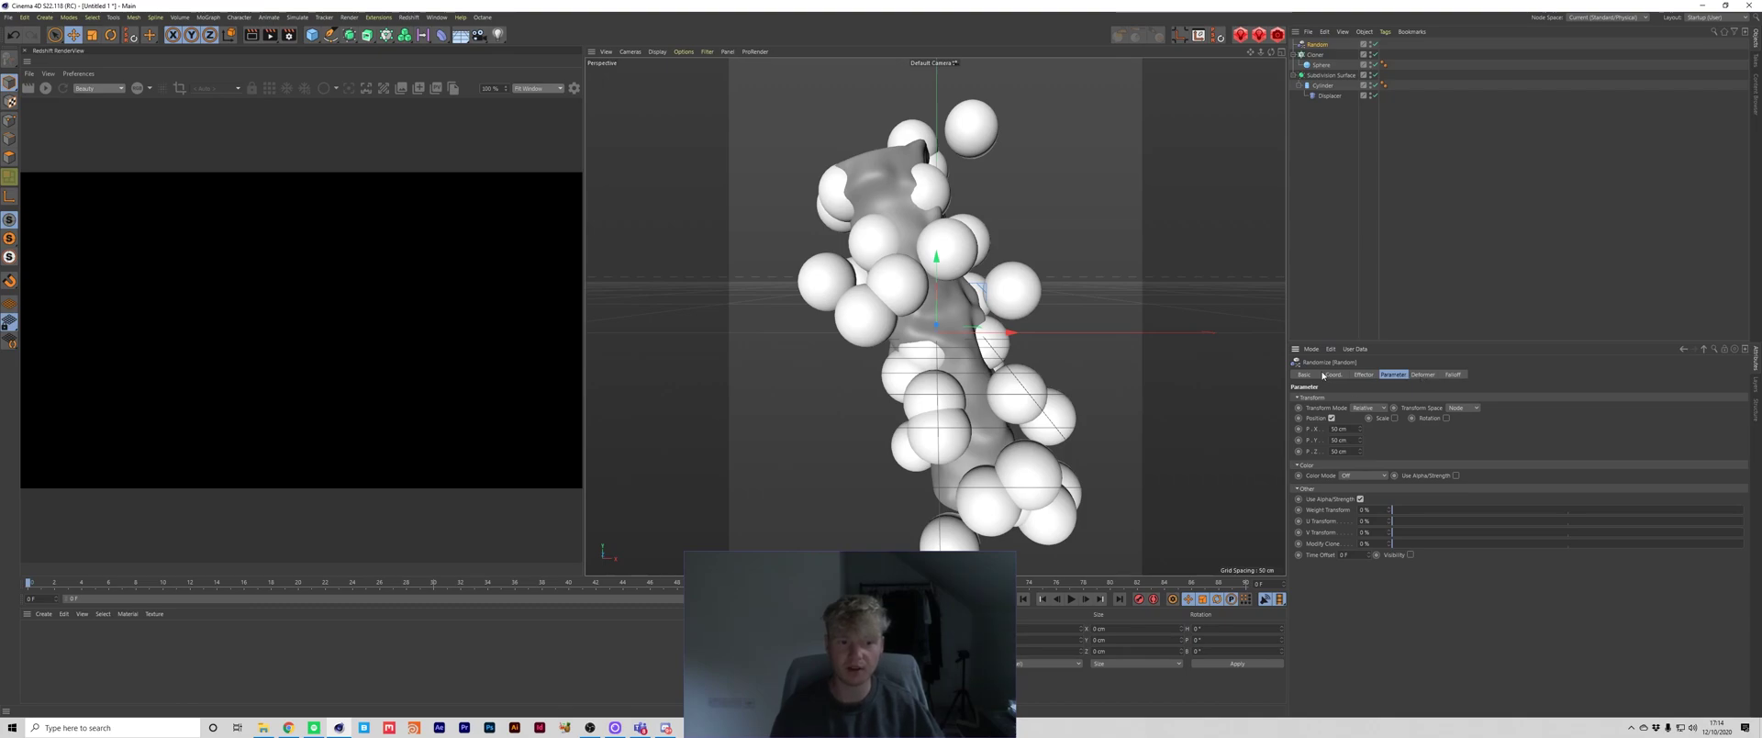
left_click(1332, 417)
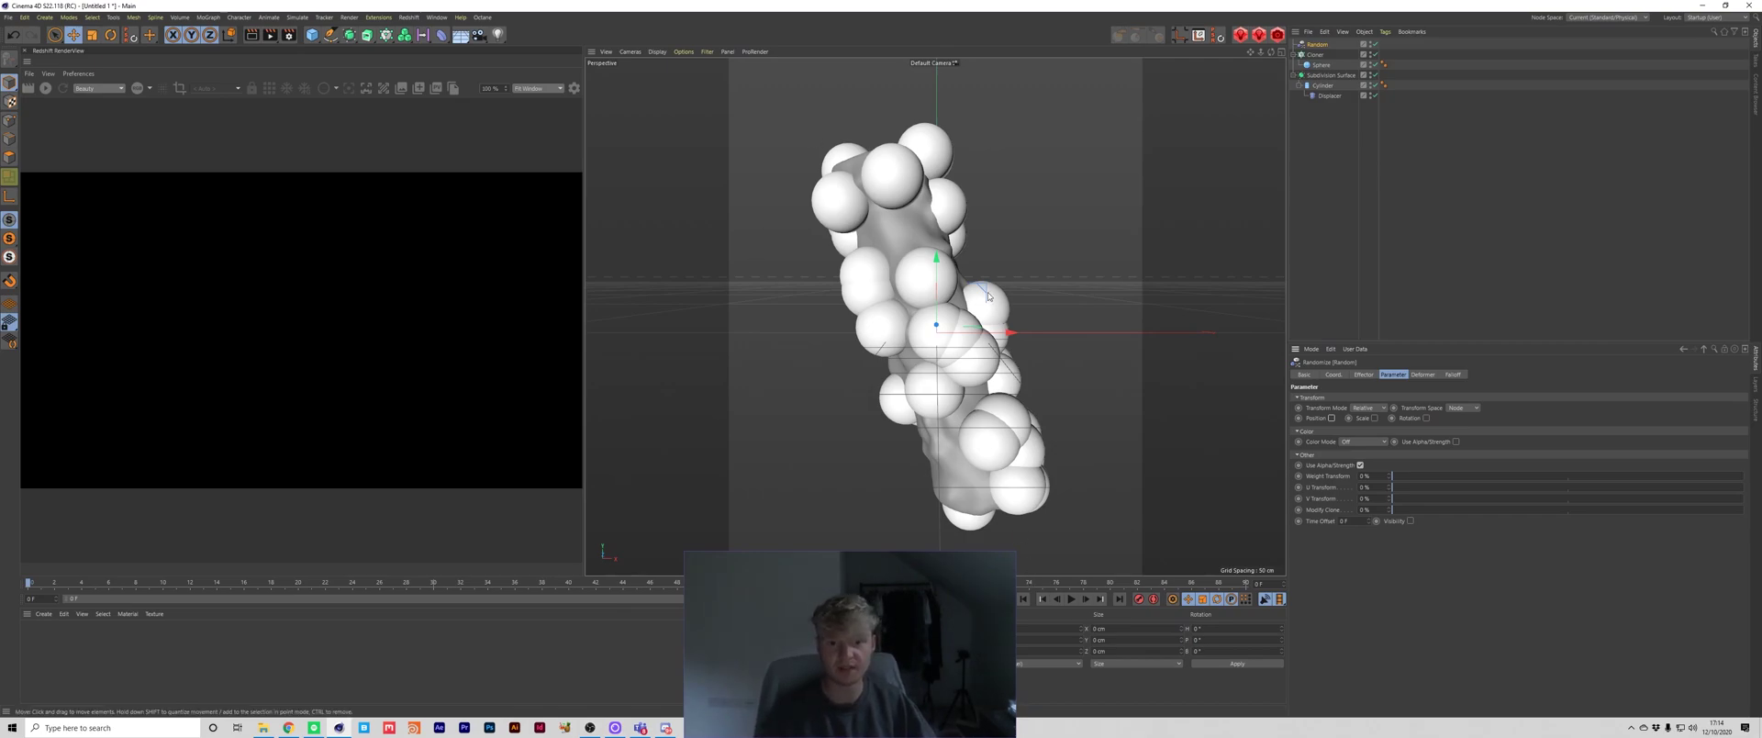
left_click(1374, 417)
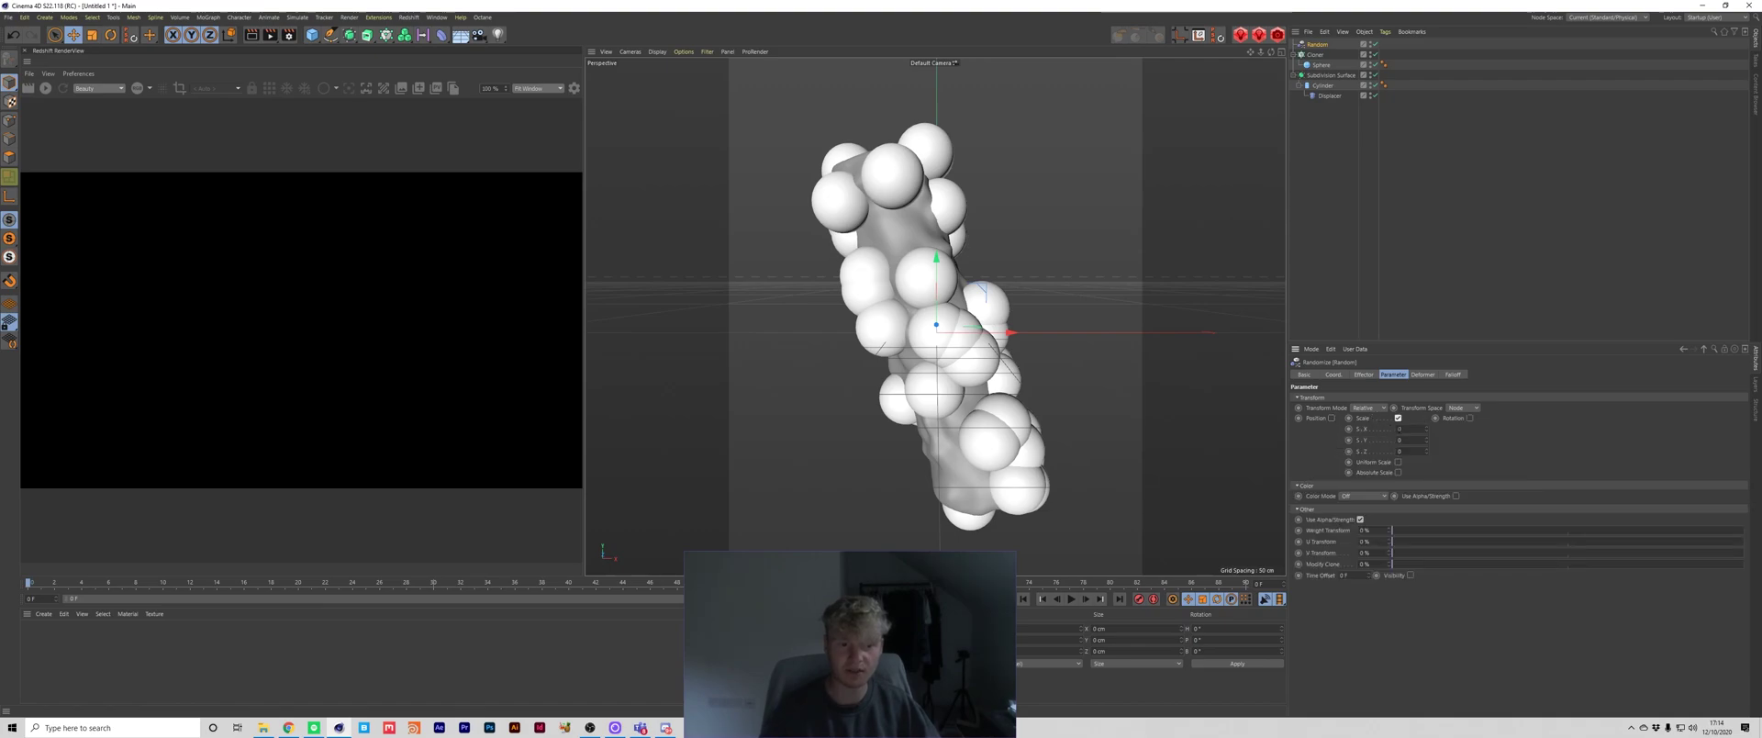
left_click(1404, 428)
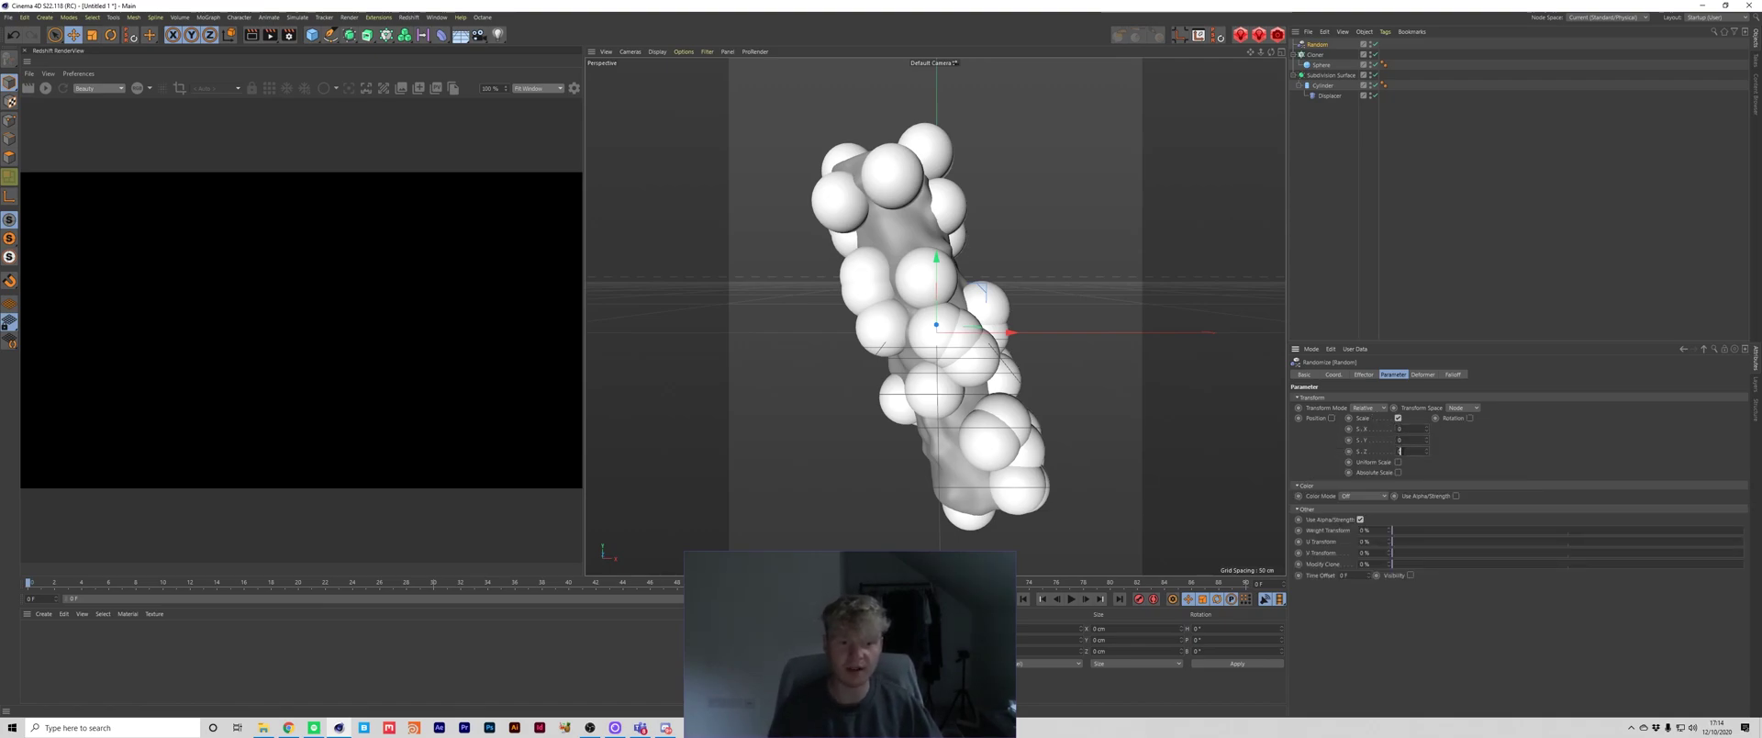
left_click(1331, 417)
left_click(1332, 417)
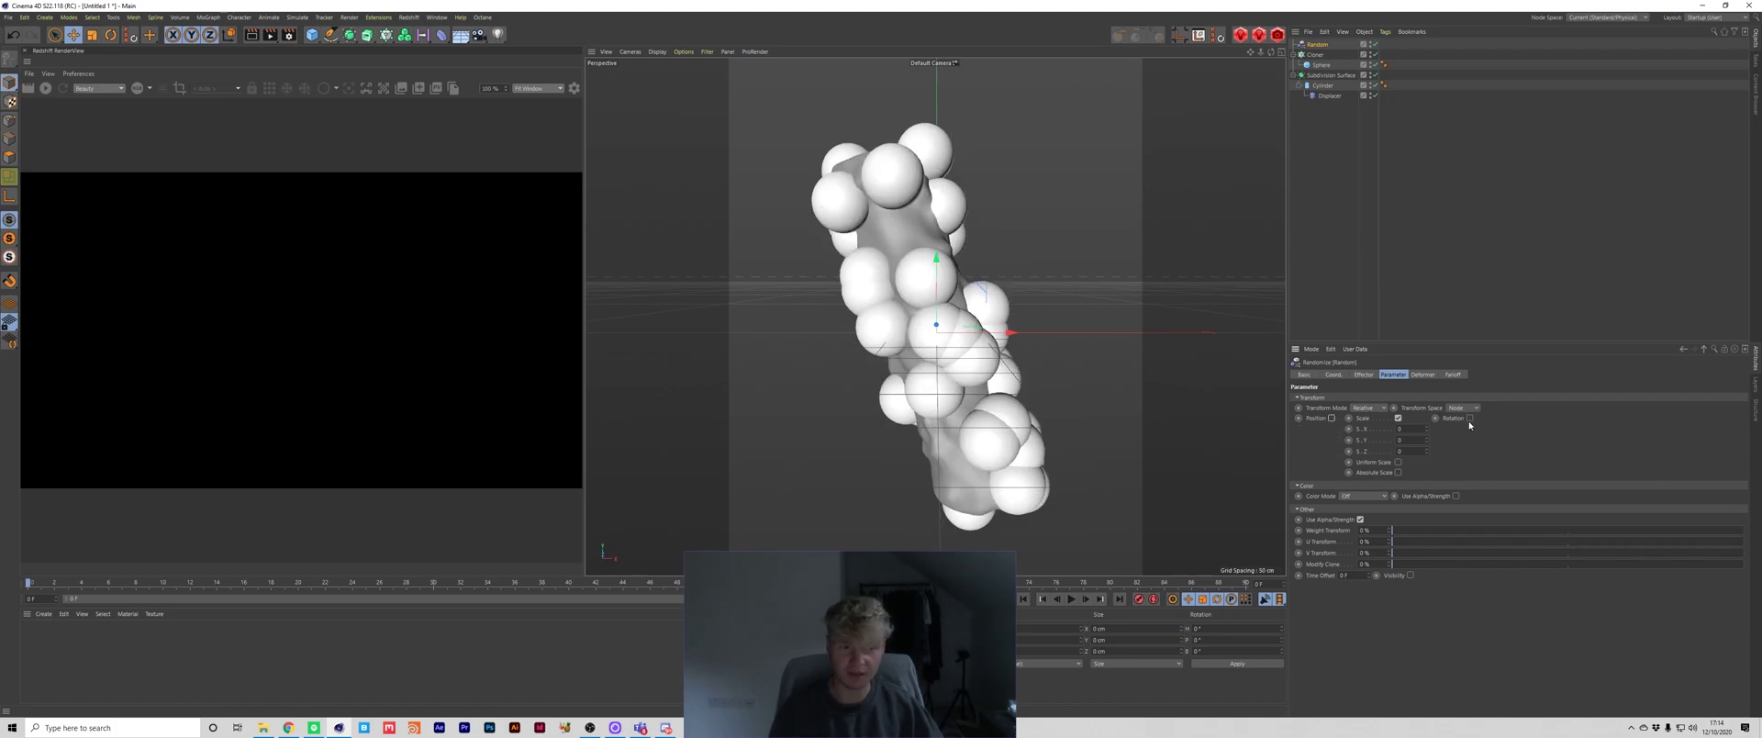
left_click(1469, 417)
Enter random scale amounts of 1 for S.X, S.Y and S.Z.
type("1")
key("Tab")
type("11")
key("Tab")
type("1")
key("Tab")
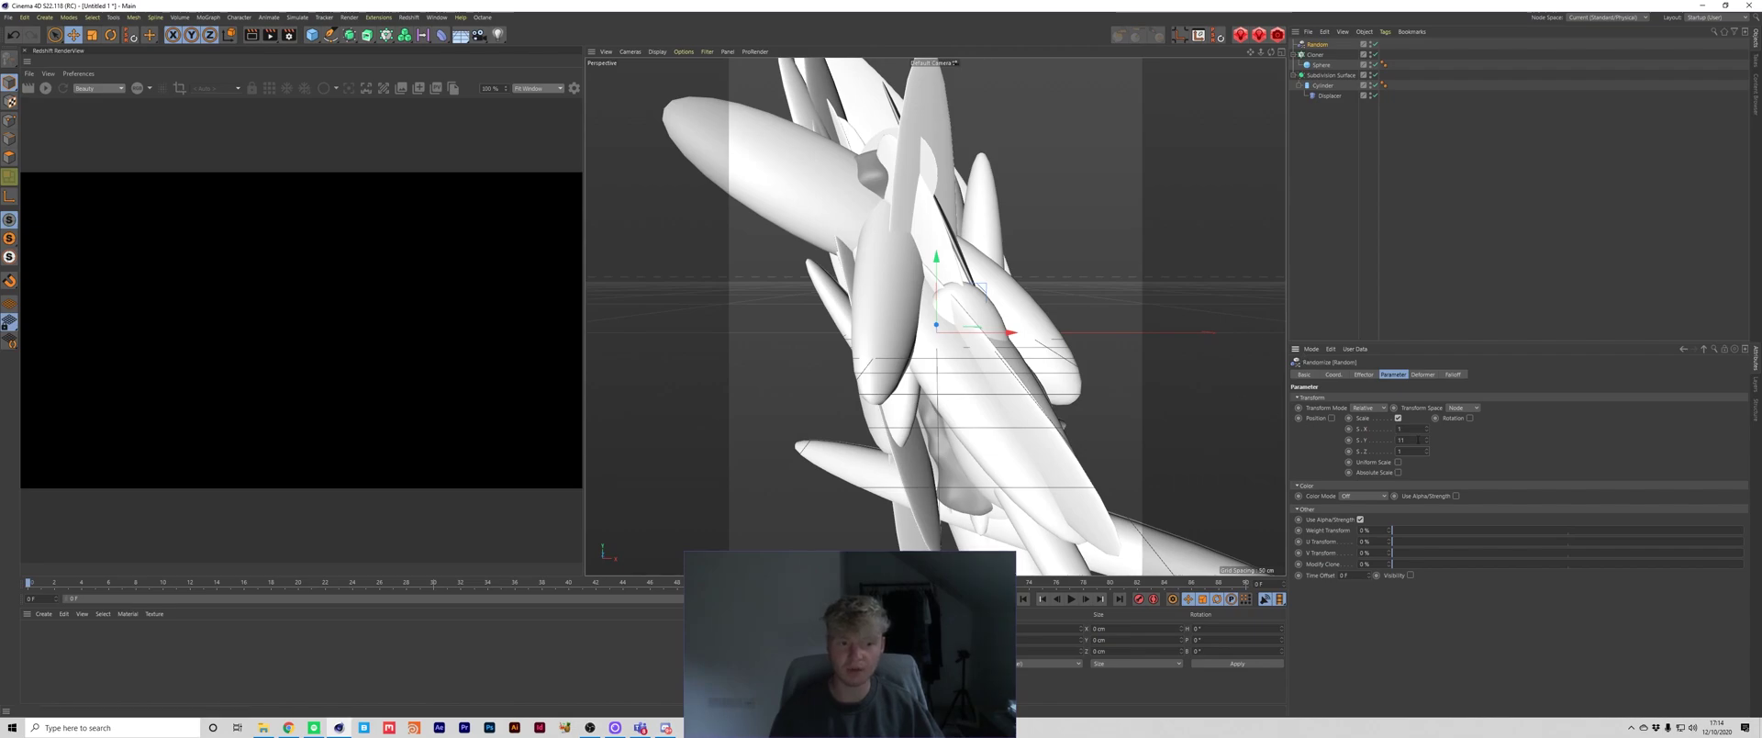
left_click(1404, 439)
type("1")
key("Return")
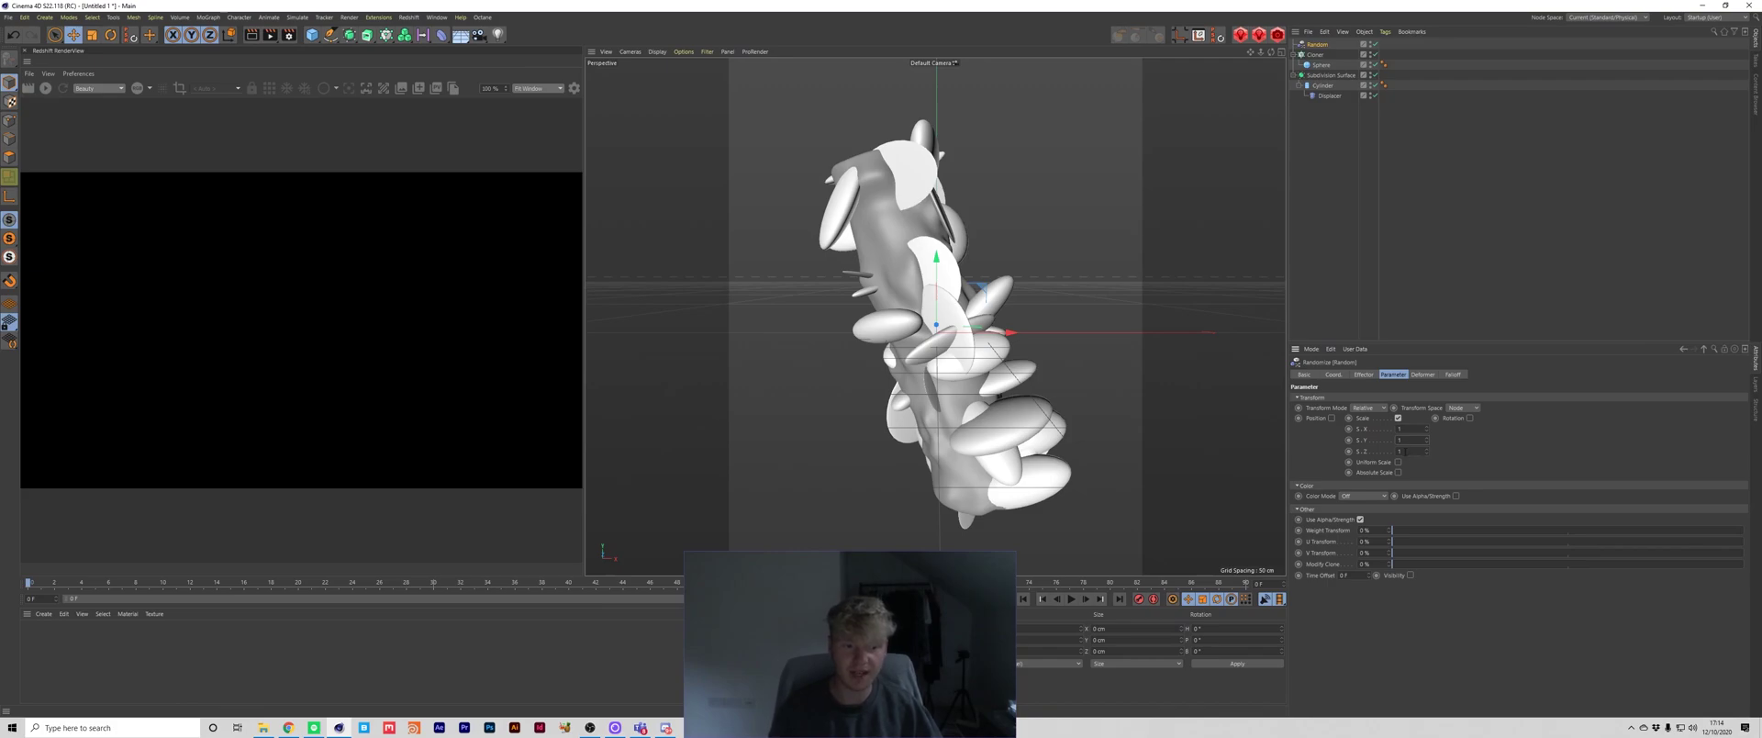
Reset the S.X, S.Y and S.Z scale amounts to 0.
double_click(1399, 429)
type("0")
key("Tab")
type("0")
key("Tab")
type("0")
key("Return")
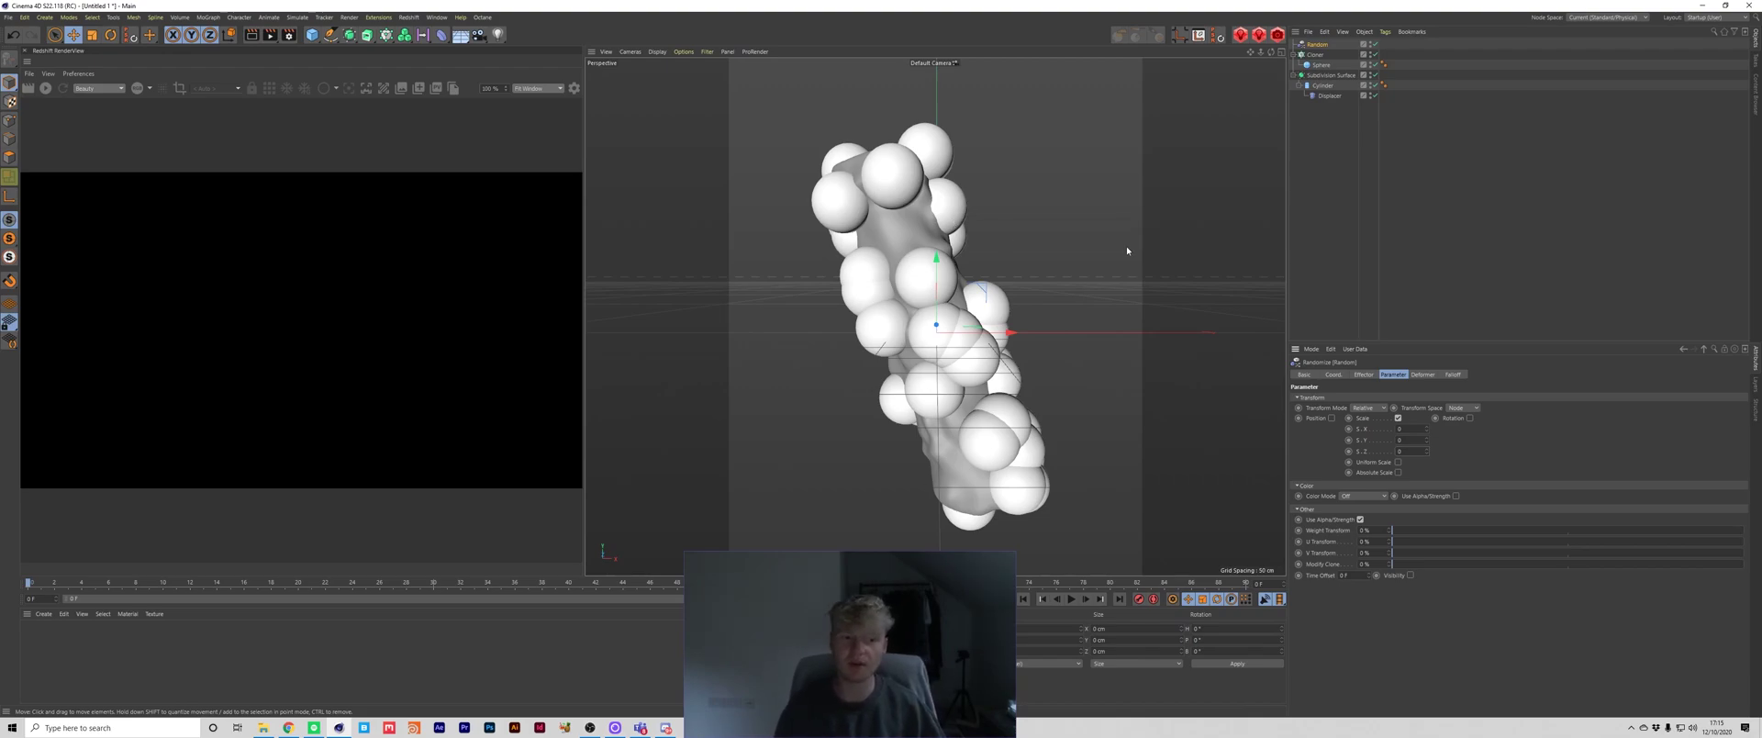
Enable Uniform Scale on the Random effector and set its scale amount to 0.25.
left_click(1398, 462)
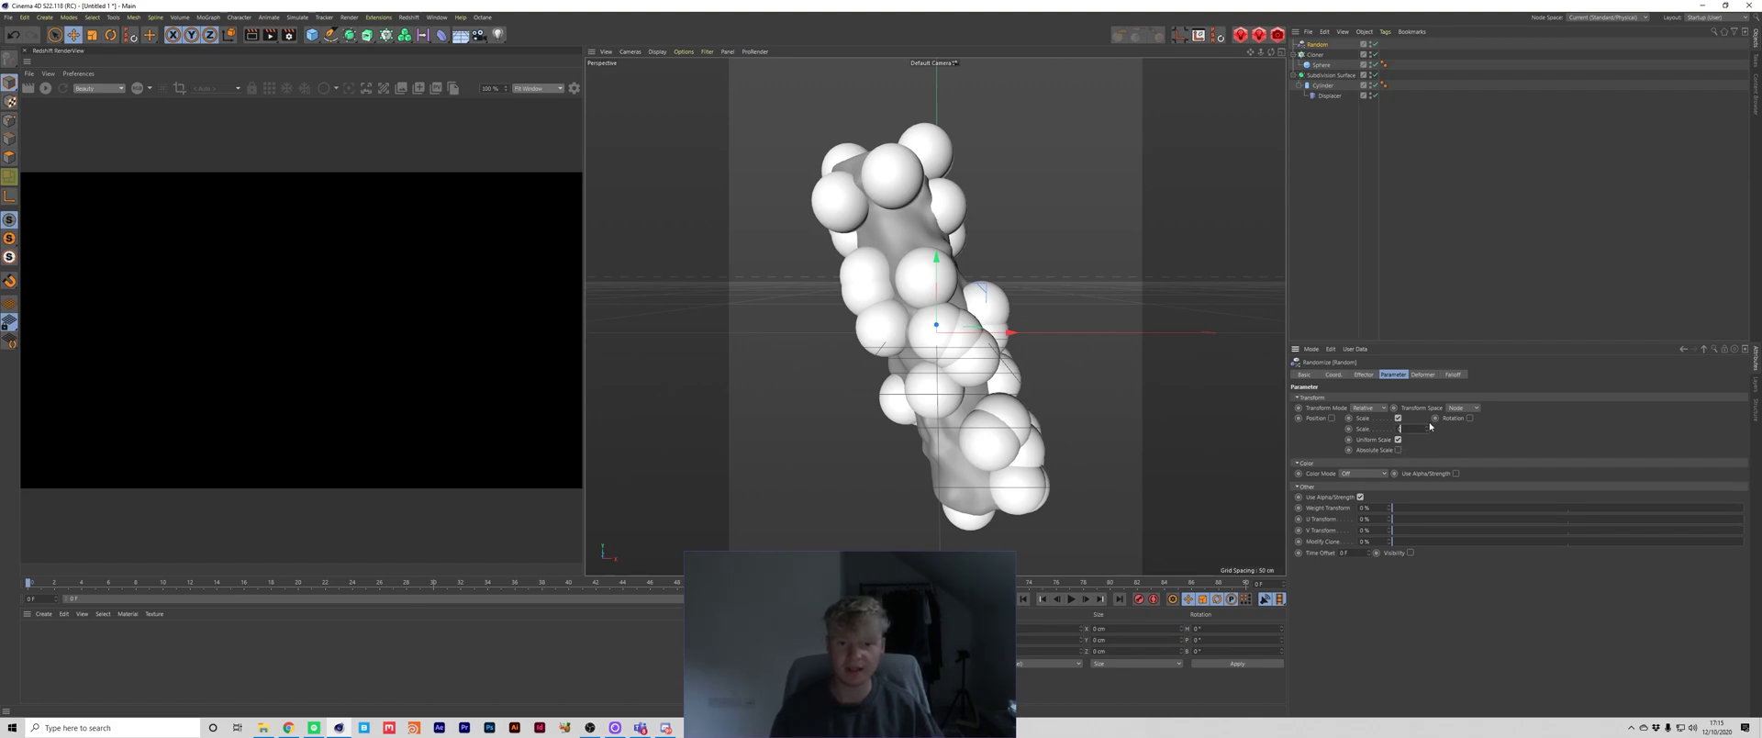
type(".5")
key("Return")
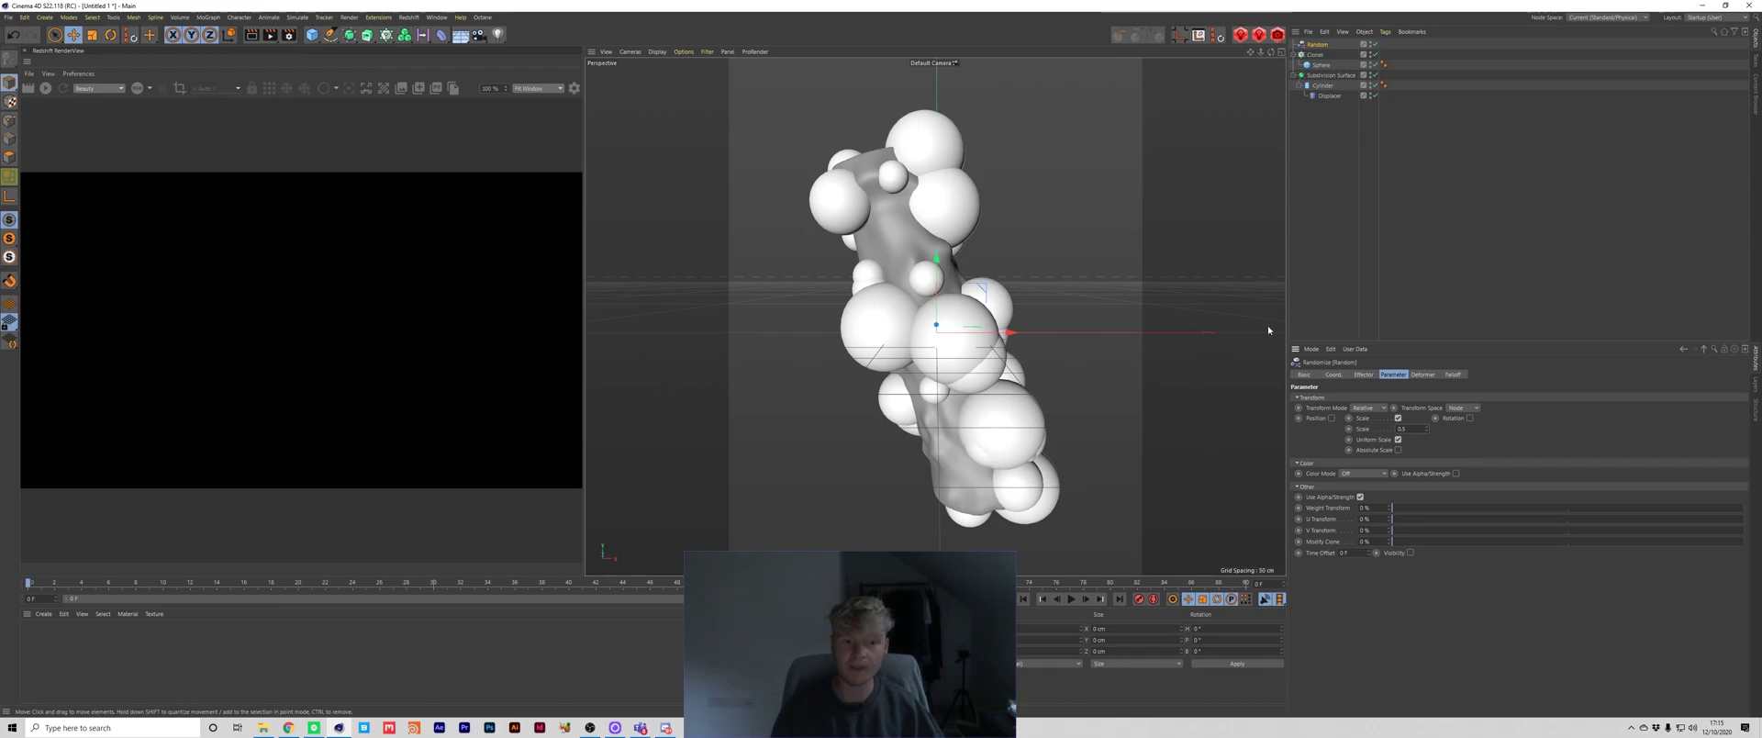
double_click(1401, 429)
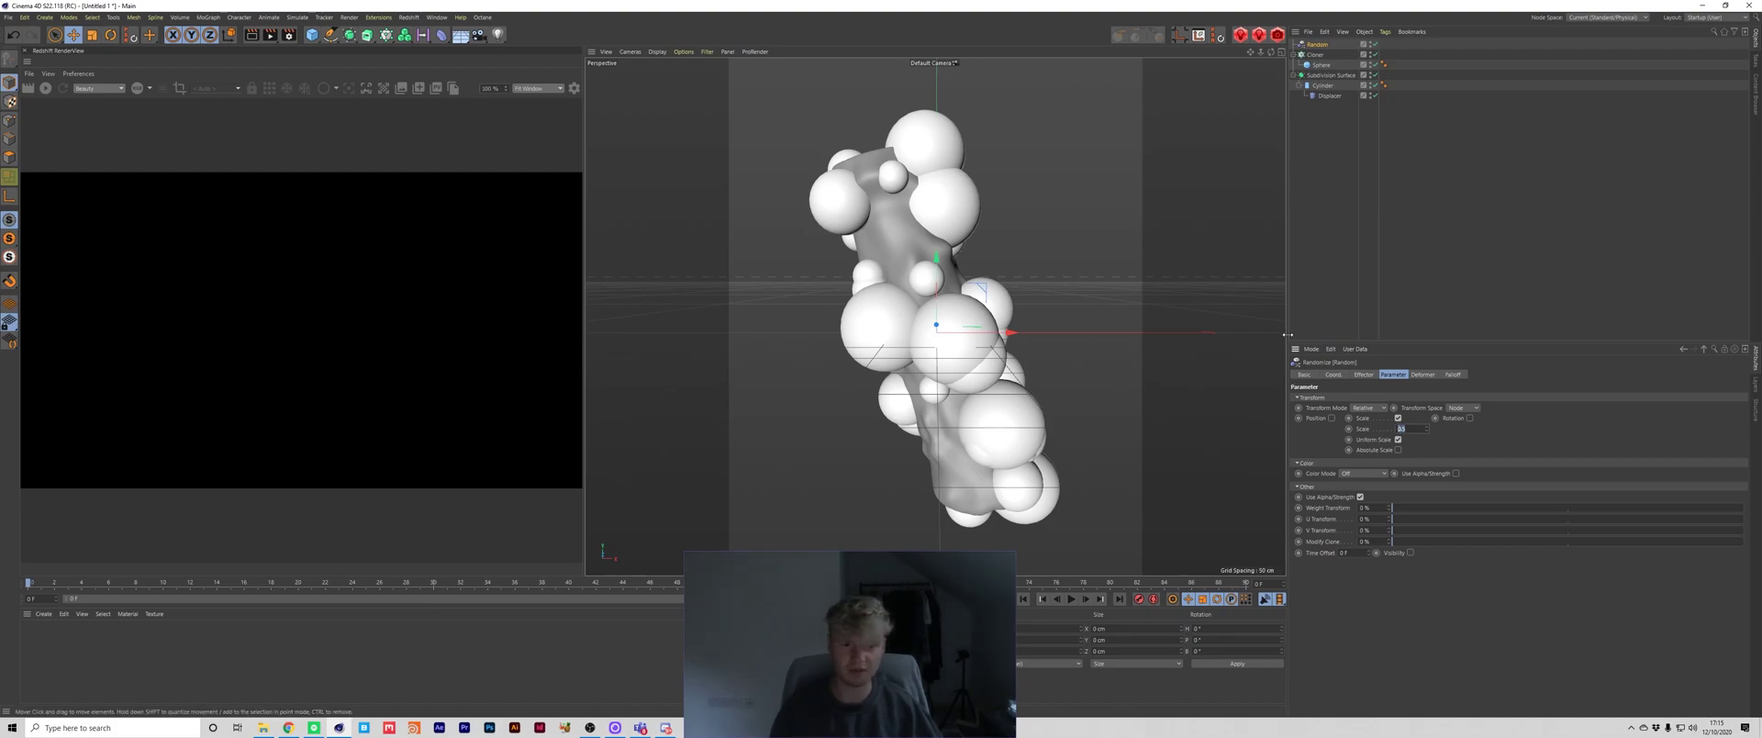
type("0.5")
type("5")
key("Return")
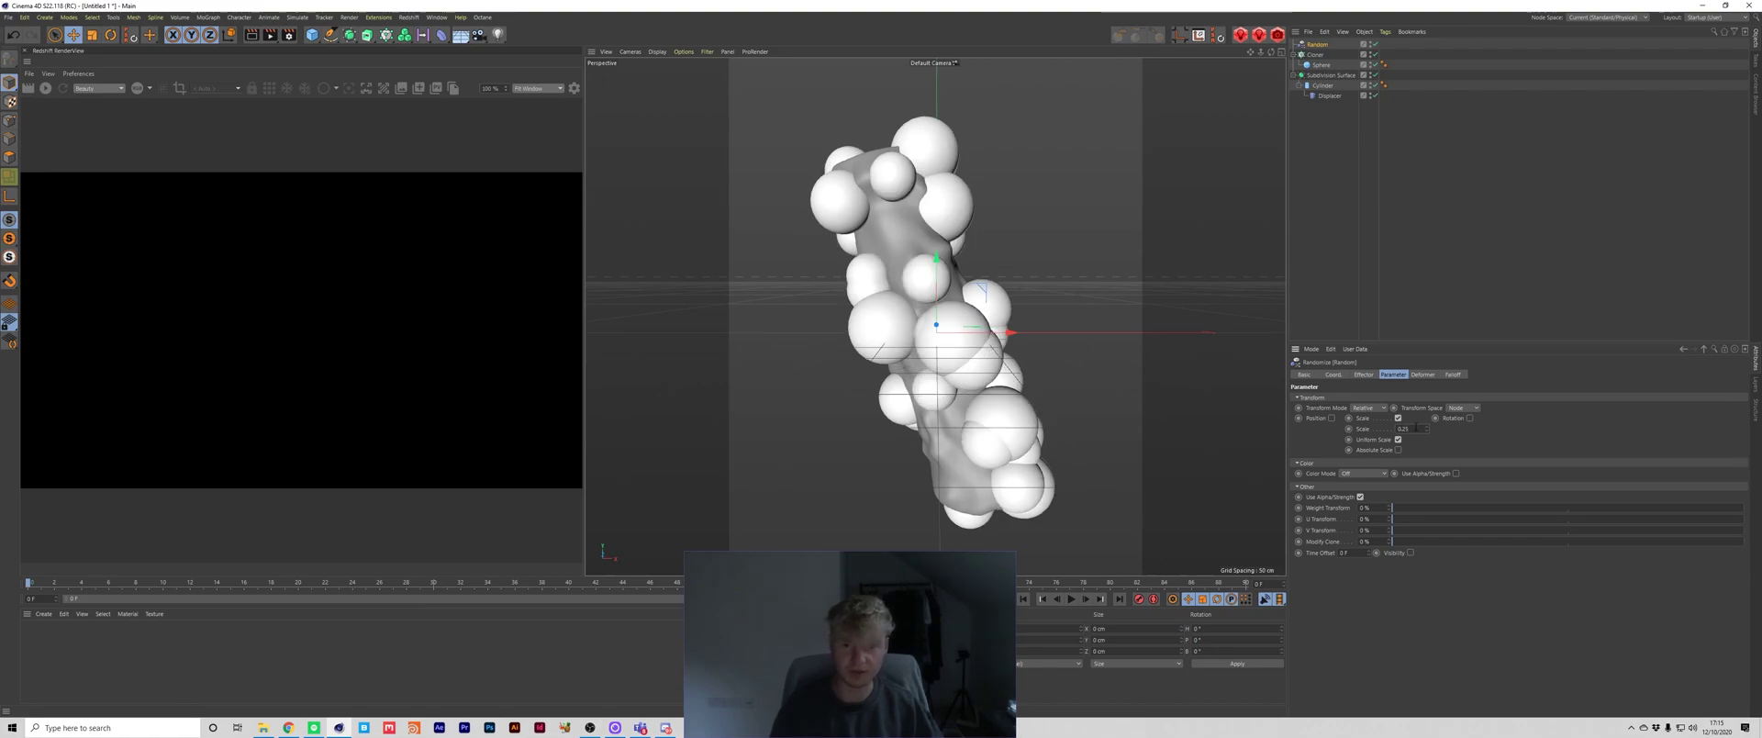
left_click(1320, 64)
Scale the source Sphere up to about 45.7 cm.
key("t")
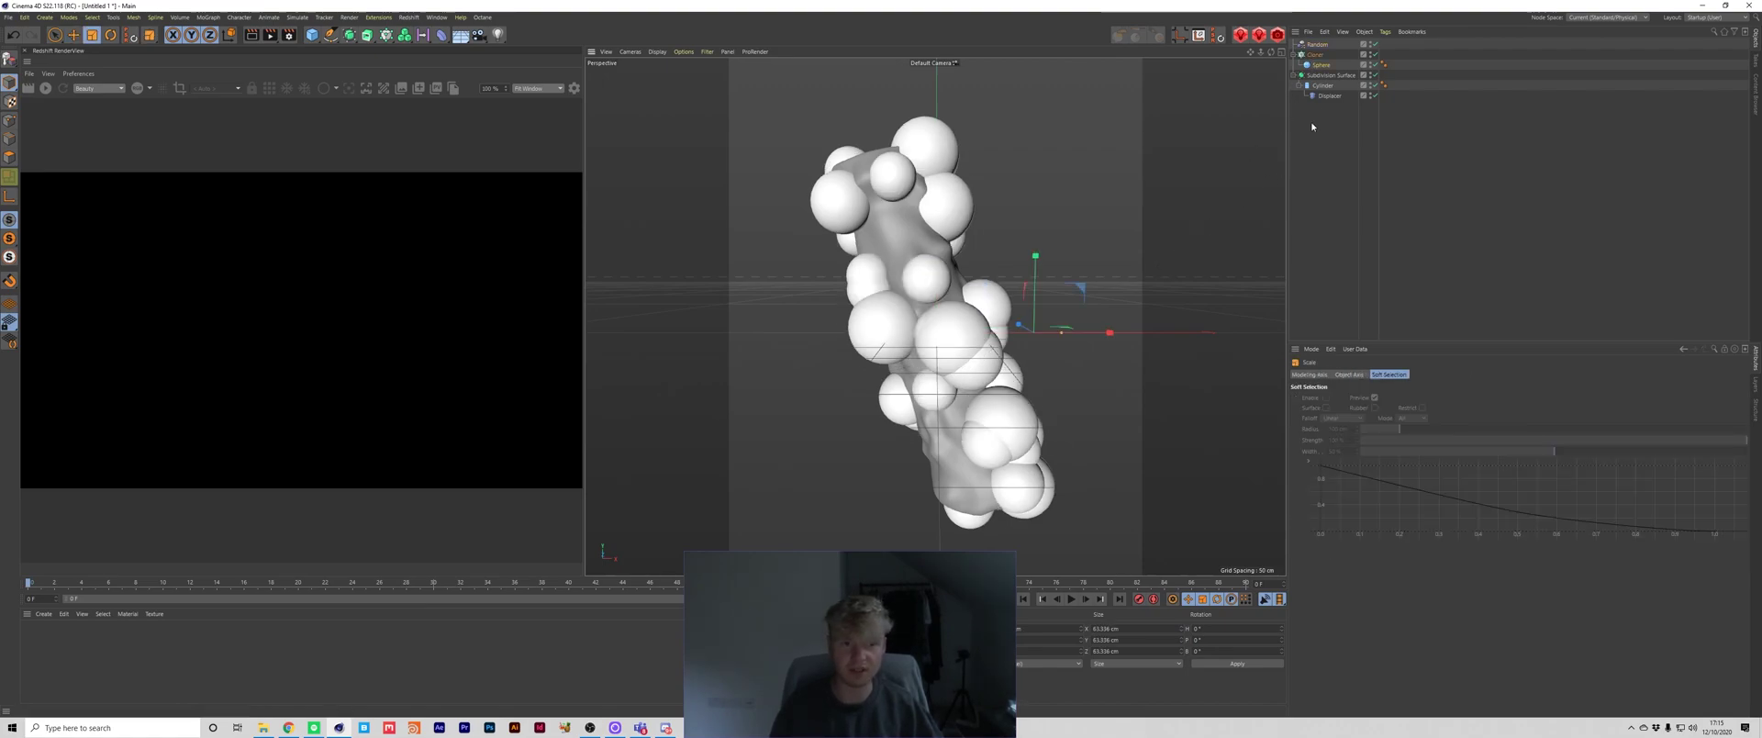
mouse_move(1175, 252)
left_mouse_down()
mouse_move(1204, 236)
mouse_move(1180, 246)
left_mouse_up()
left_click_drag(1235, 205, 1271, 194)
left_click_drag(1165, 203, 1169, 202)
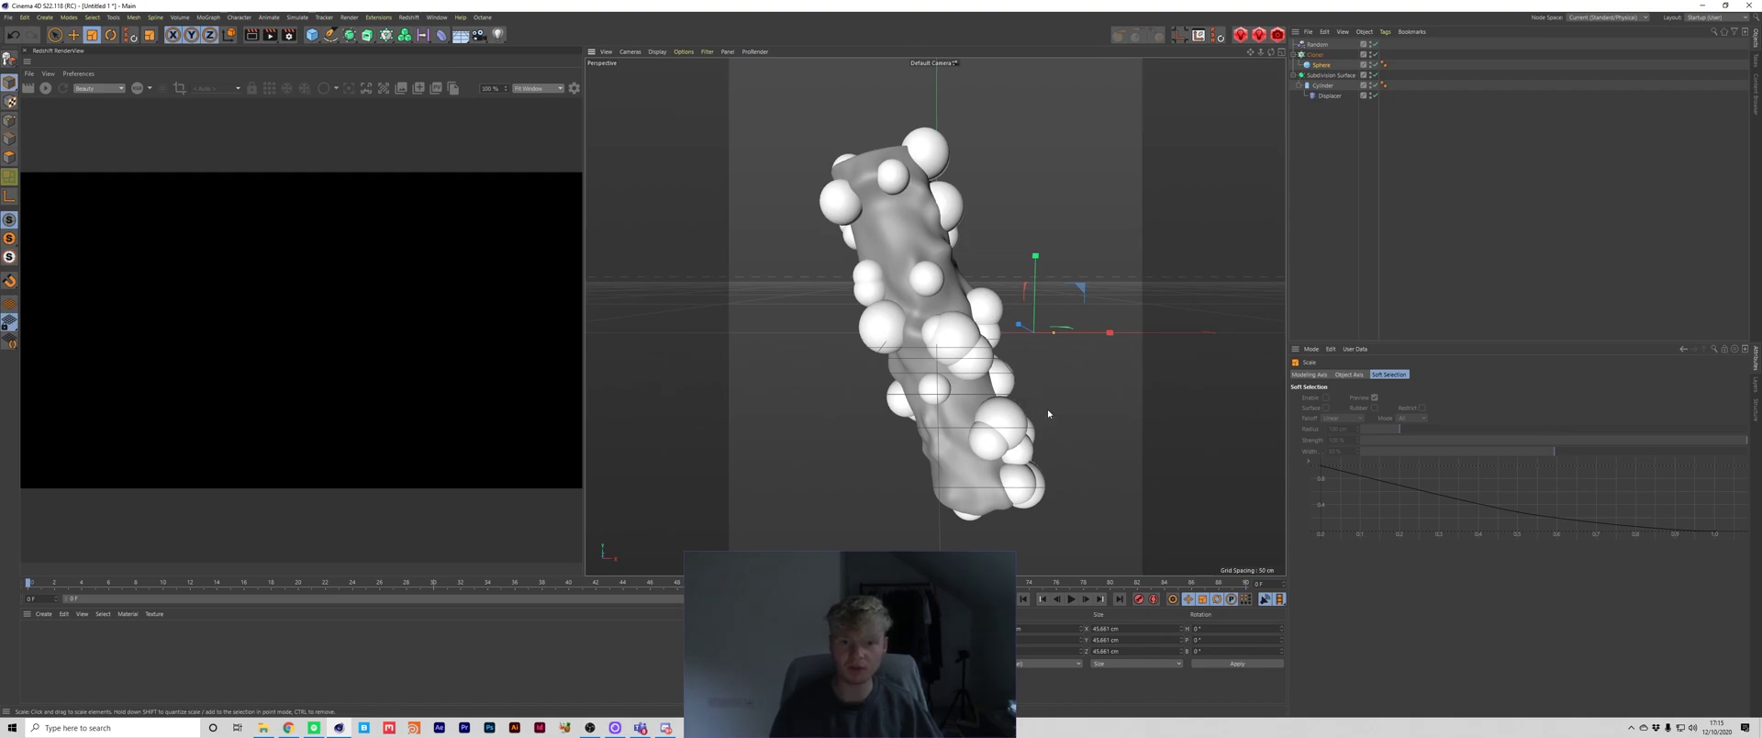
Step the Cloner's Seed up to 1234582 to rearrange the sphere clones.
left_click(1314, 54)
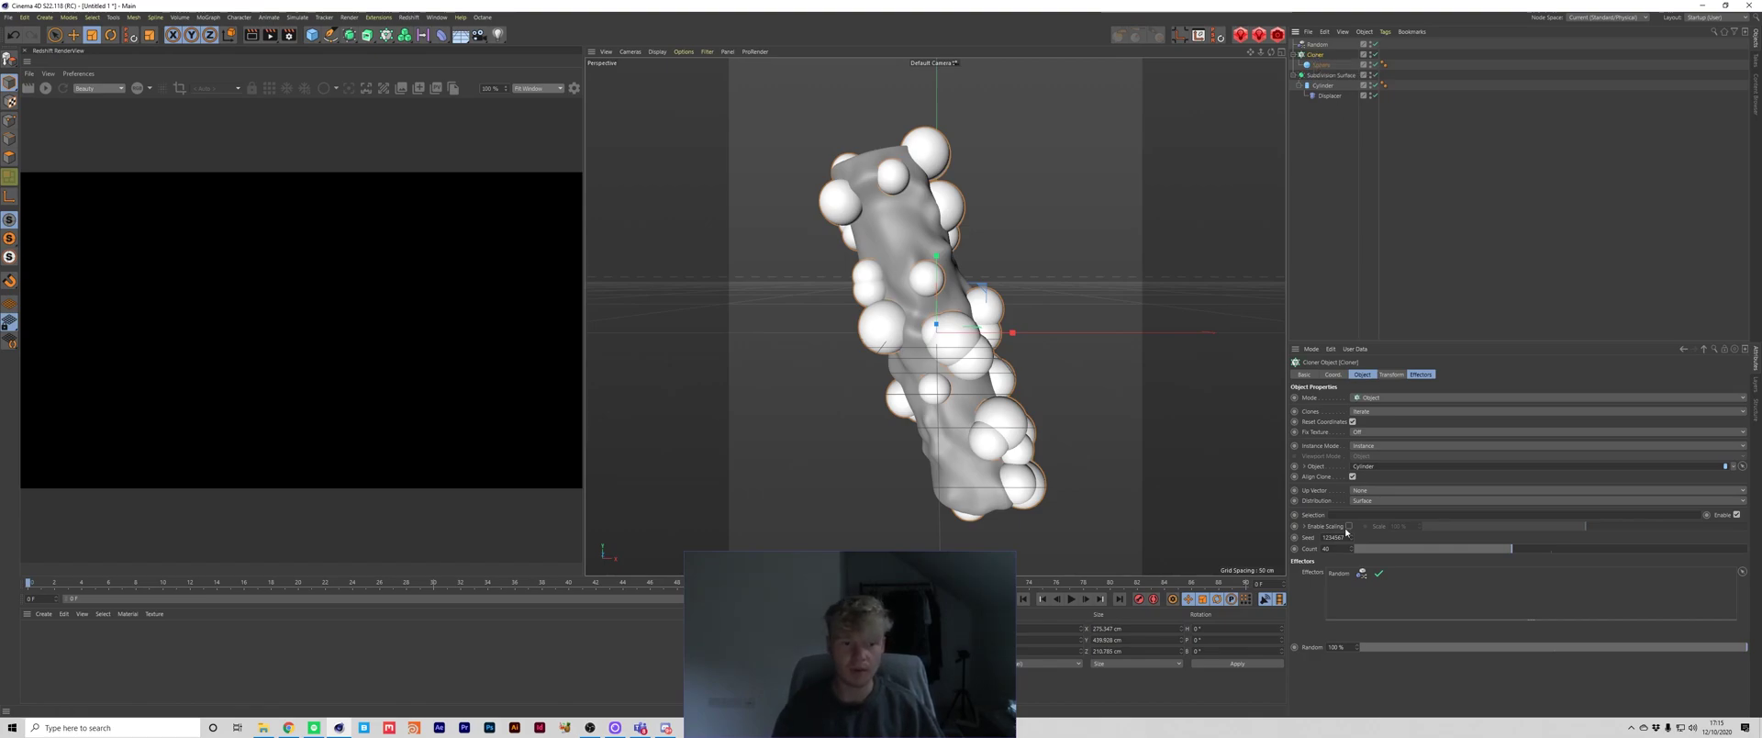
left_click(1351, 535)
left_click(1351, 535)
left_click(1351, 535)
left_click(1351, 535)
left_click(1351, 535)
left_click(1351, 535)
left_click(1351, 535)
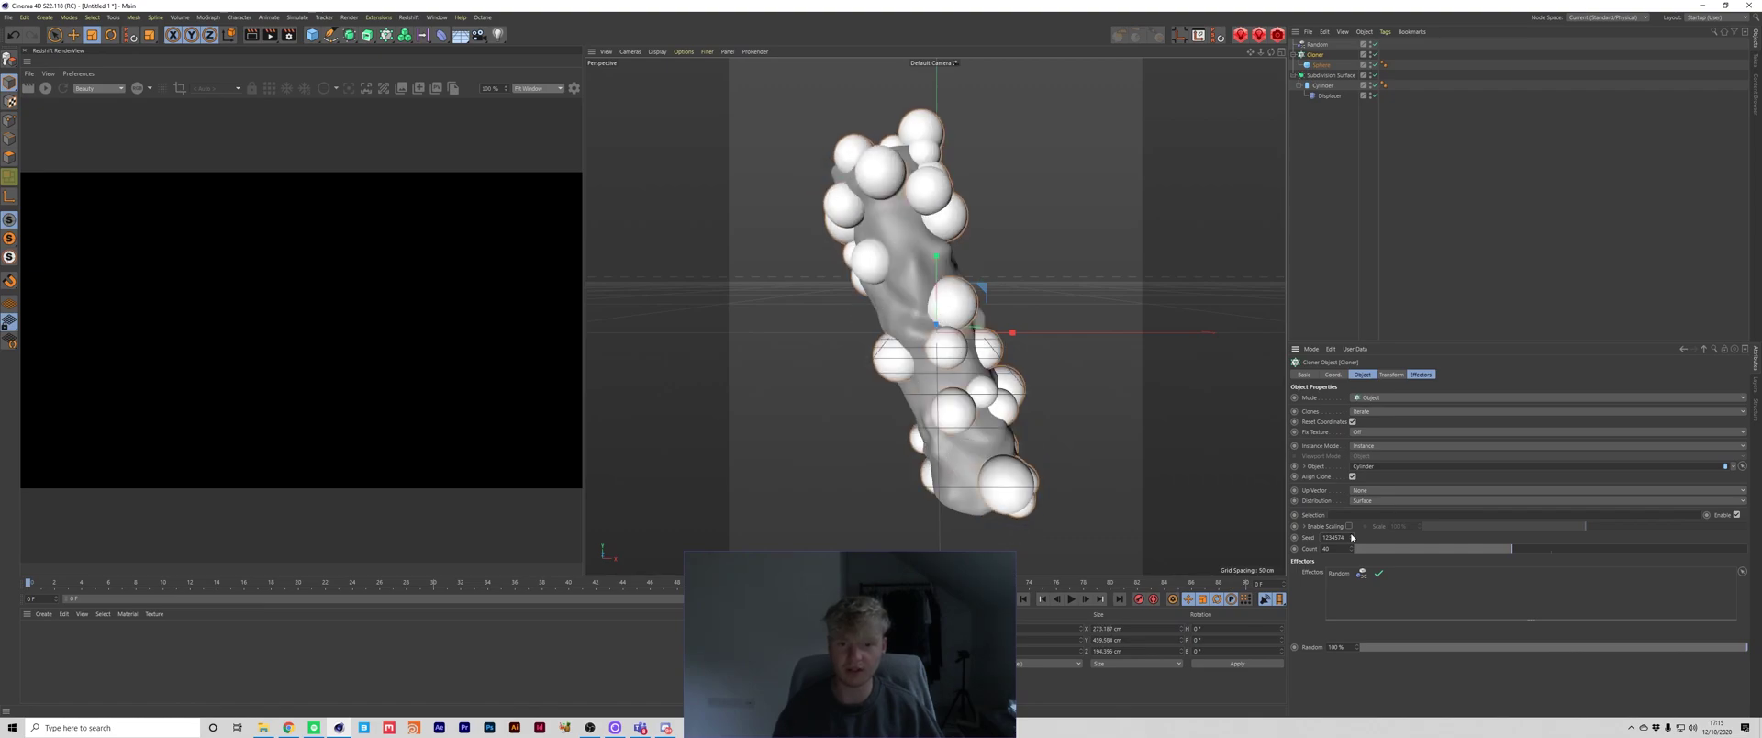
left_click(1351, 535)
left_click(1351, 535)
left_click(1351, 535)
left_click(1351, 535)
left_click(1351, 535)
left_click(1351, 535)
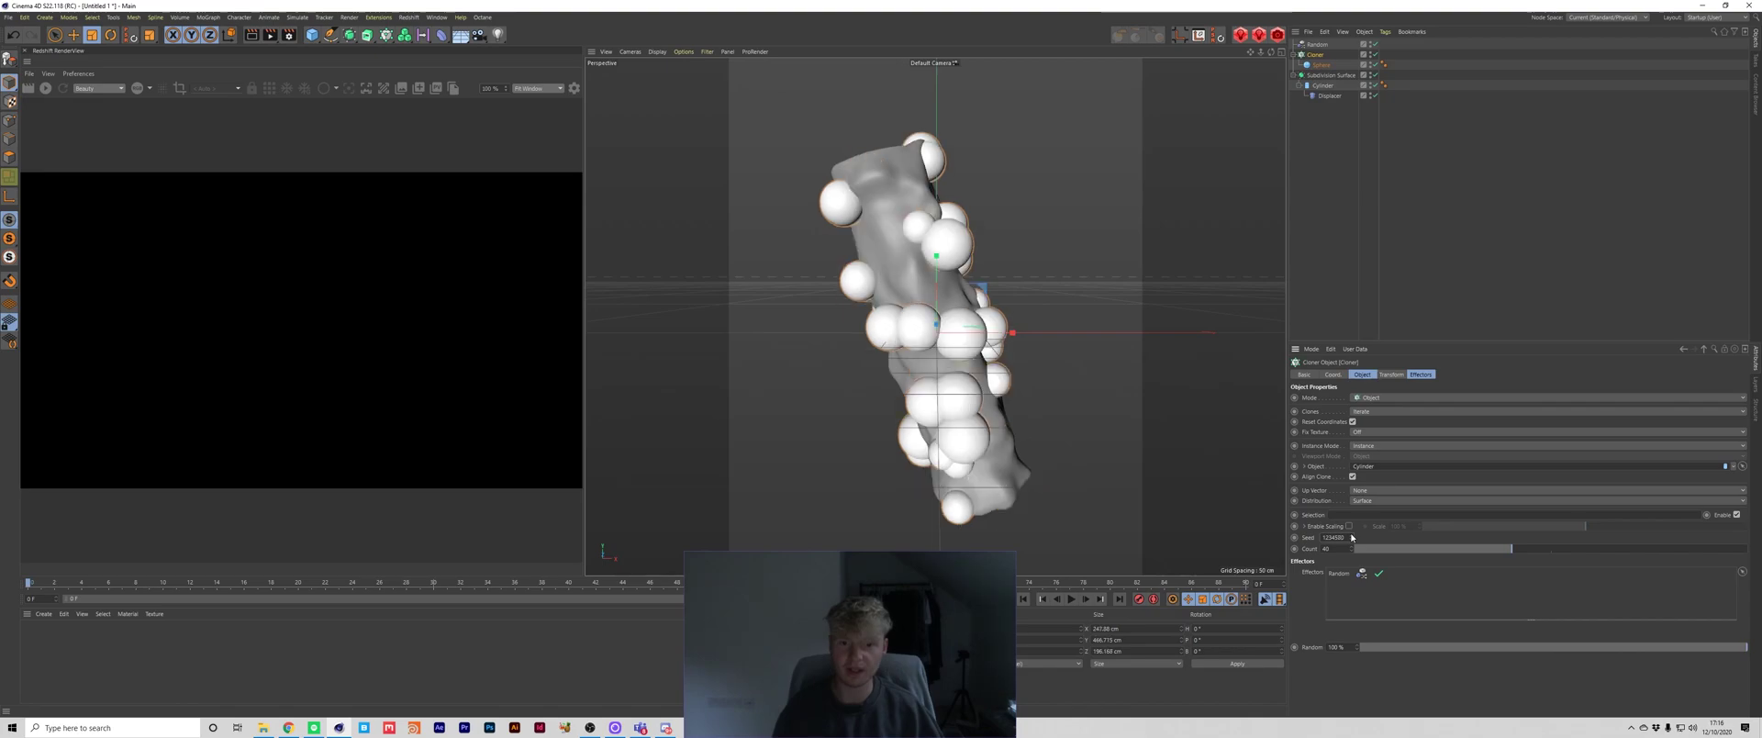
left_click(1351, 535)
left_click(1351, 535)
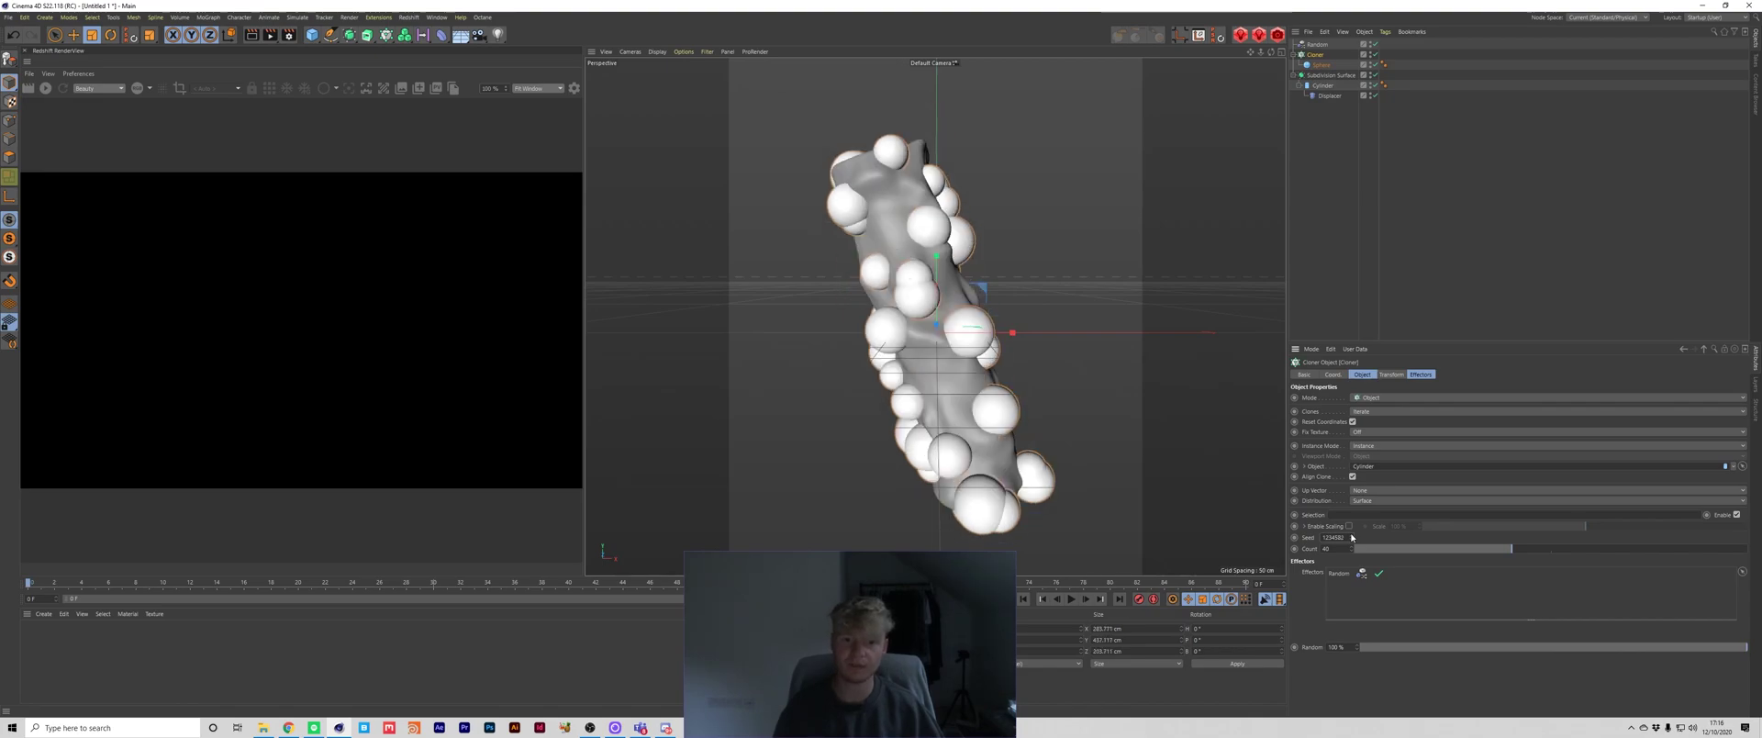
left_click(1372, 261)
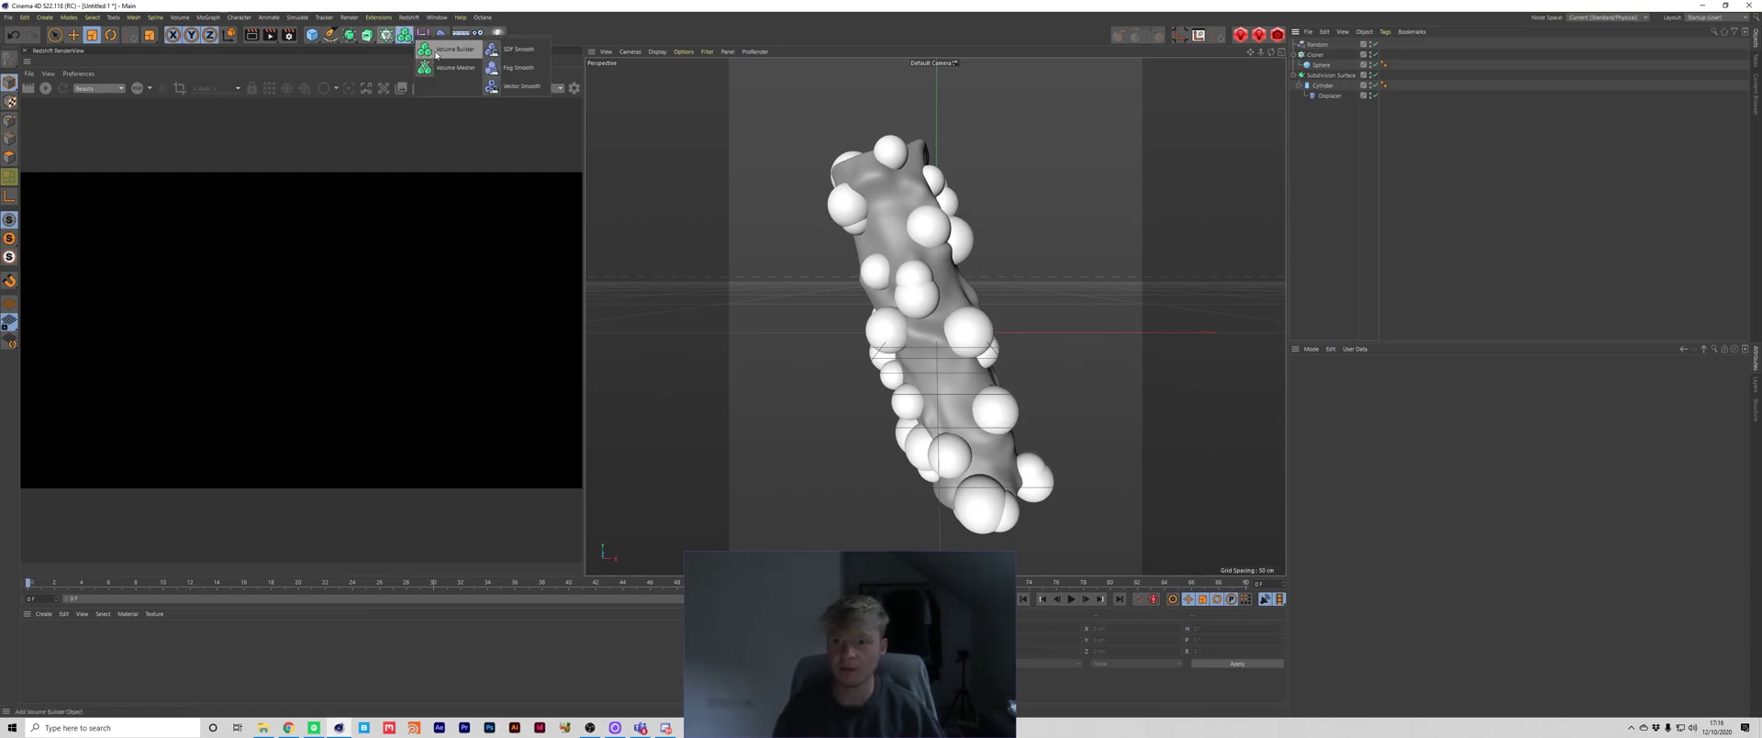
Nest a new Volume Builder under a Volume Mesher and move Random, Cloner and Subdivision Surface into it.
left_click(385, 37)
left_click(423, 35)
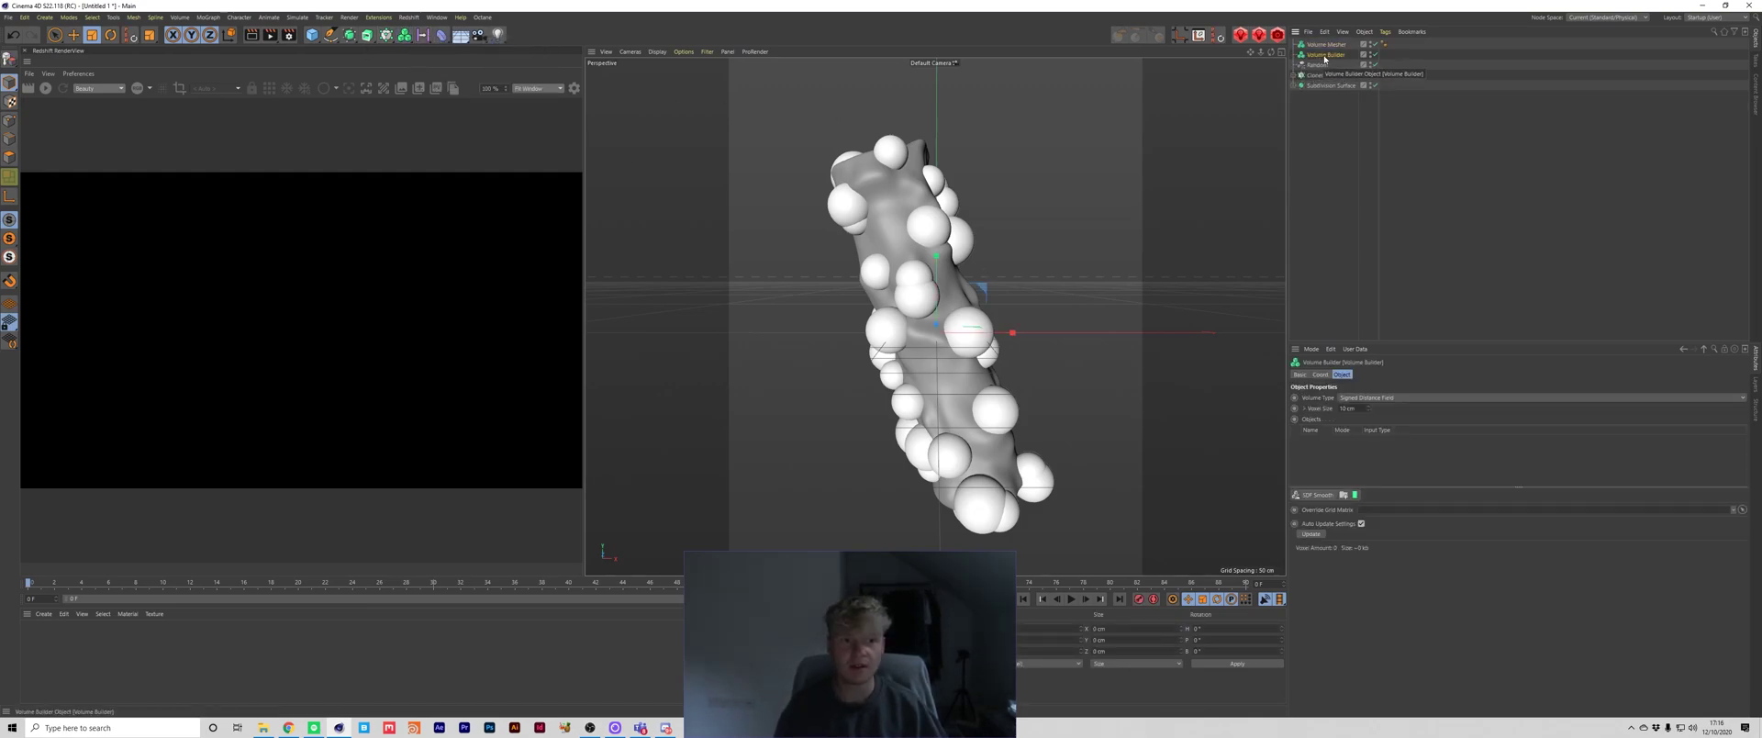
left_click_drag(1325, 58, 1321, 48)
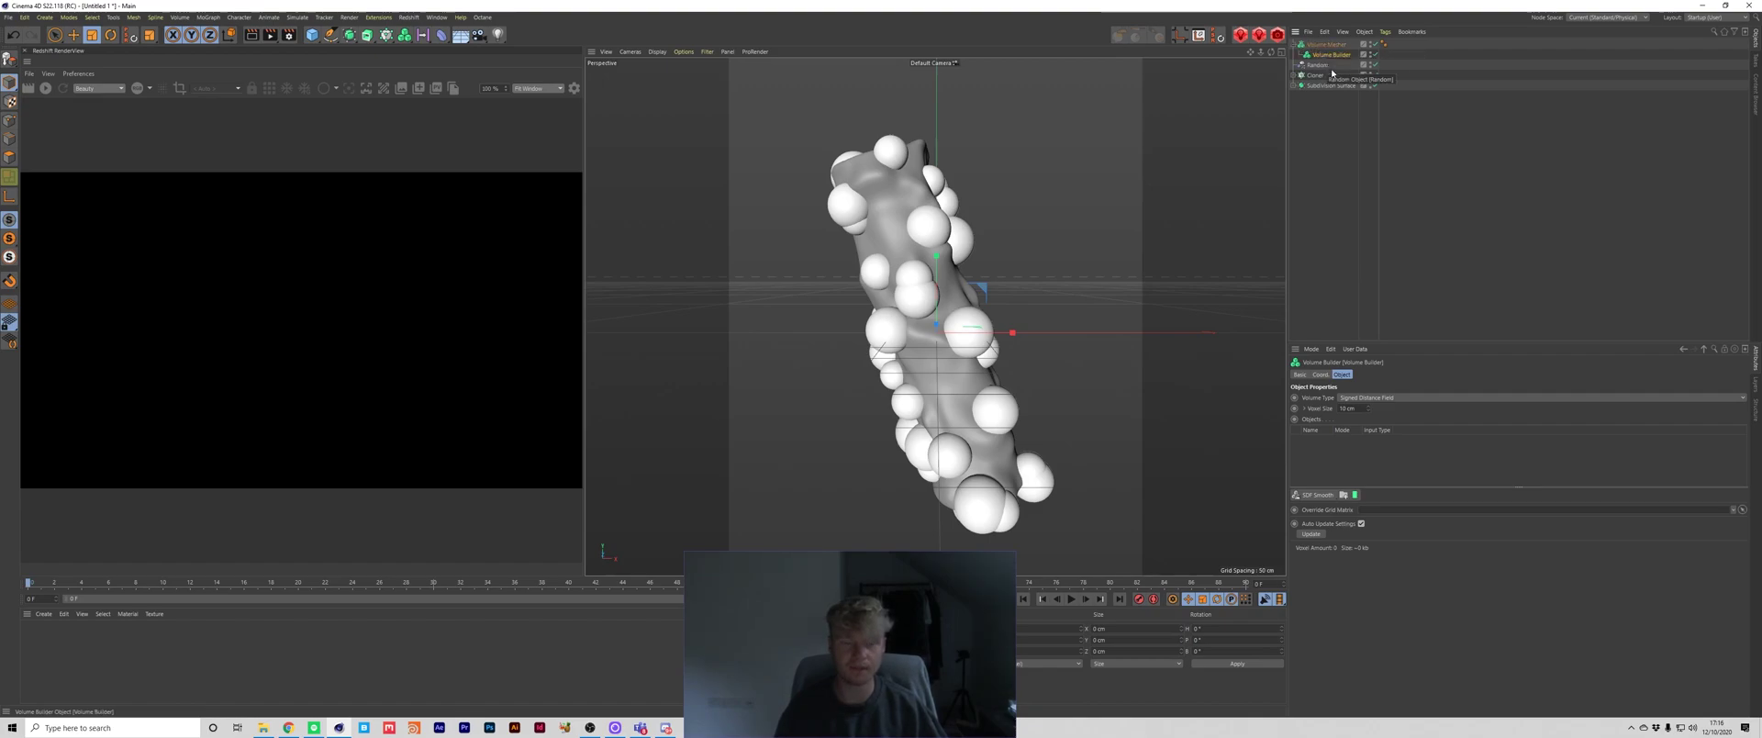
left_click_drag(1341, 121, 1334, 56)
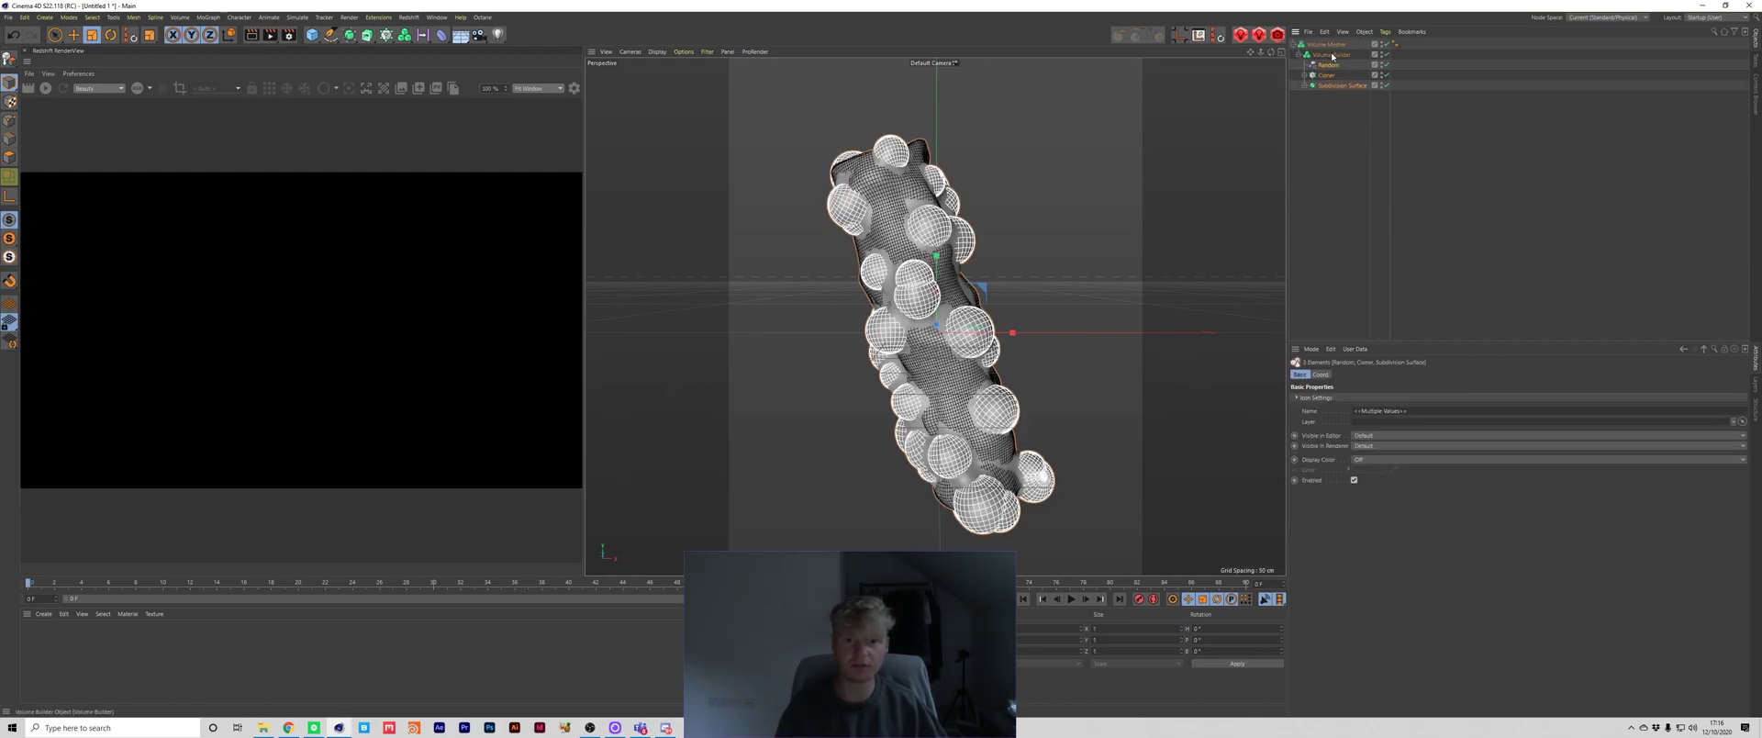
left_click(1342, 169)
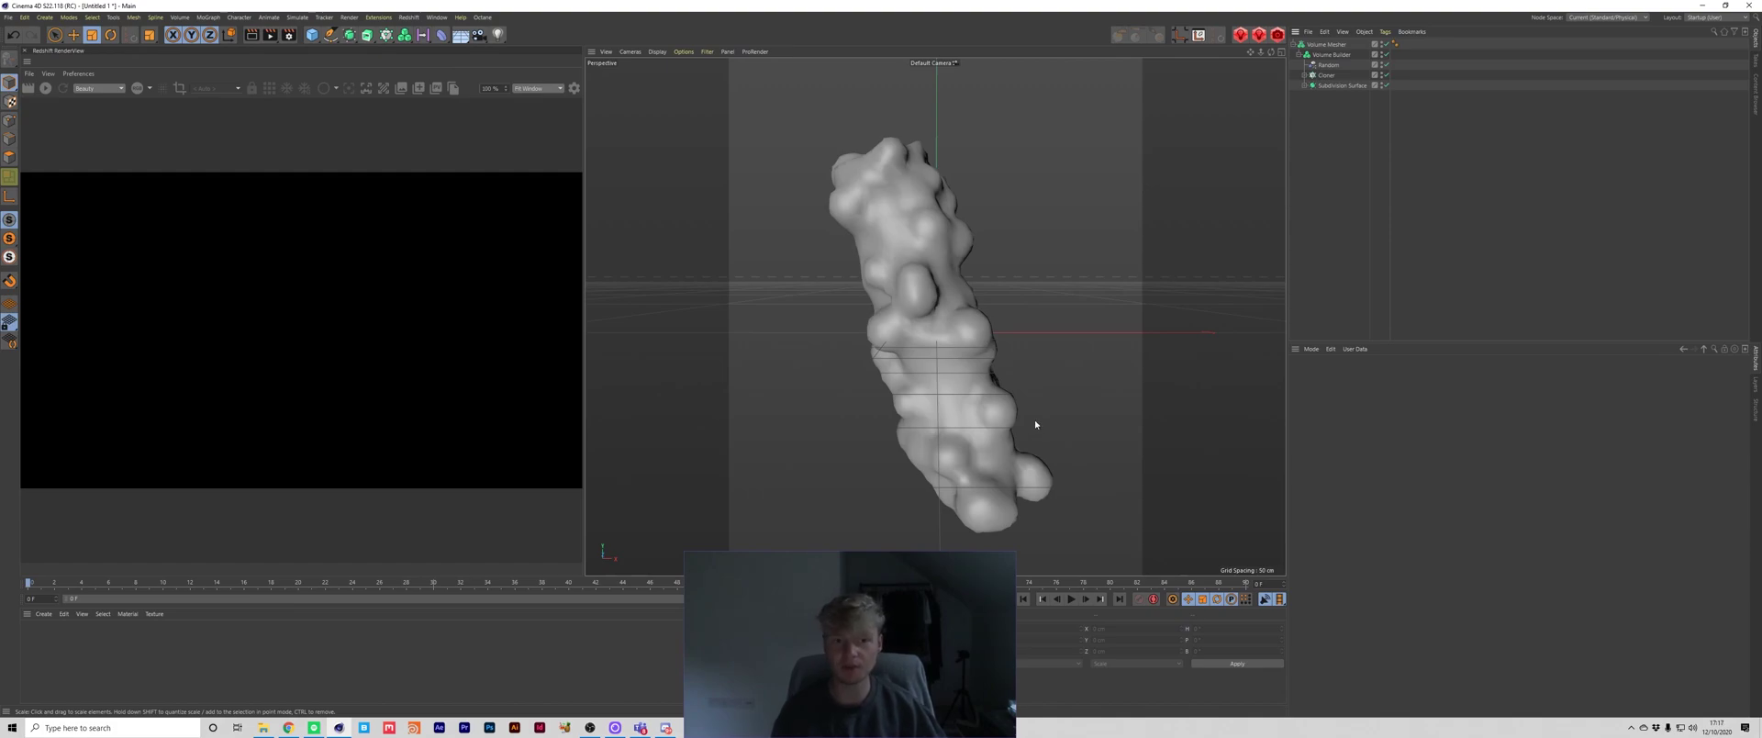
Change the Volume Builder's Voxel Size from 10 cm to 1 cm, then settle on 2 cm.
left_click(1333, 55)
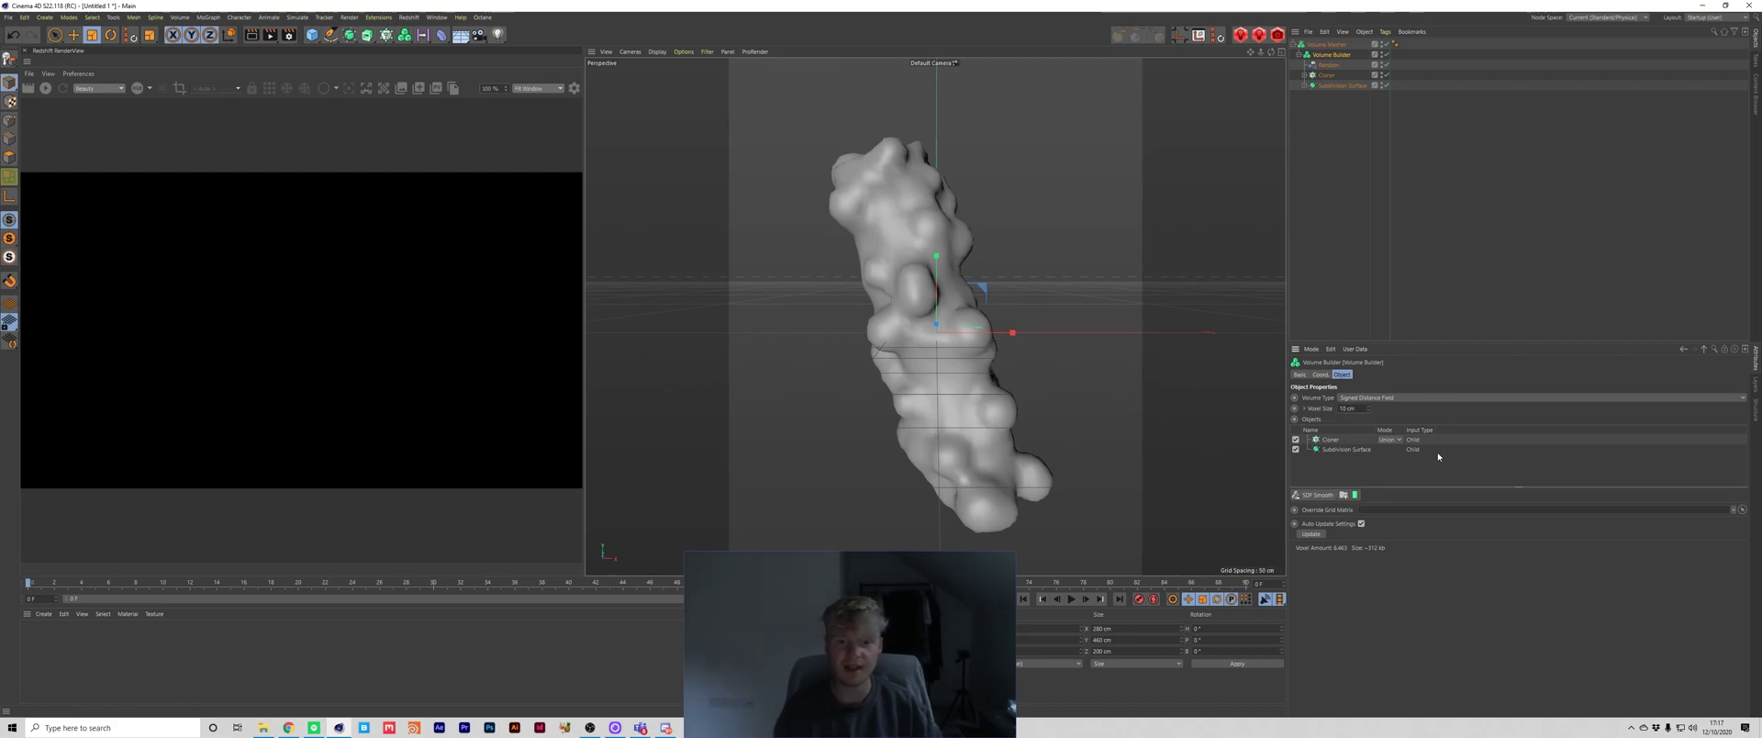
key("Return")
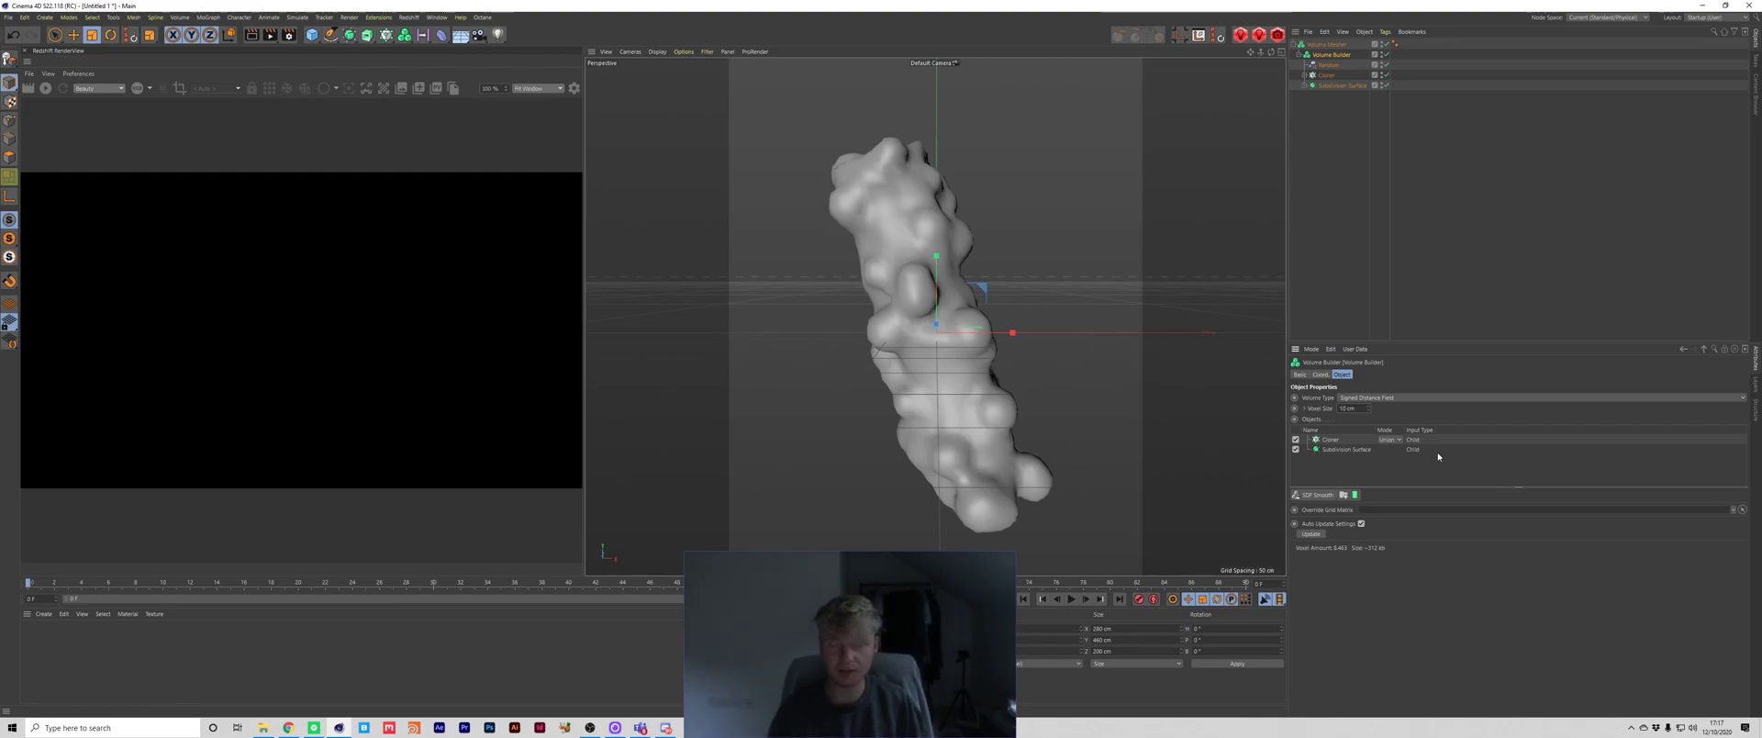
key("BackSpace")
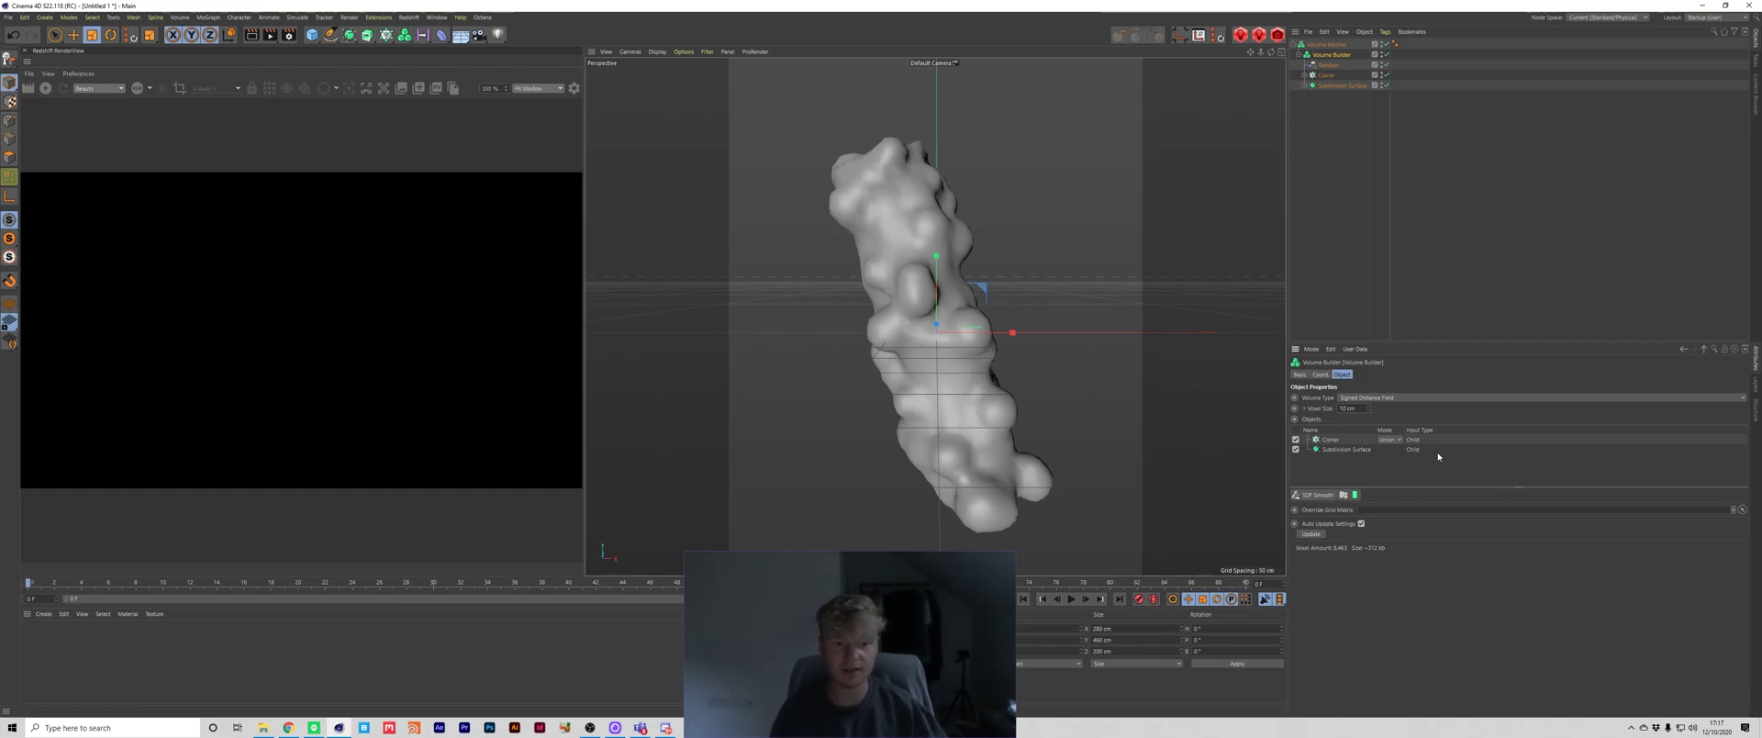
key("Return")
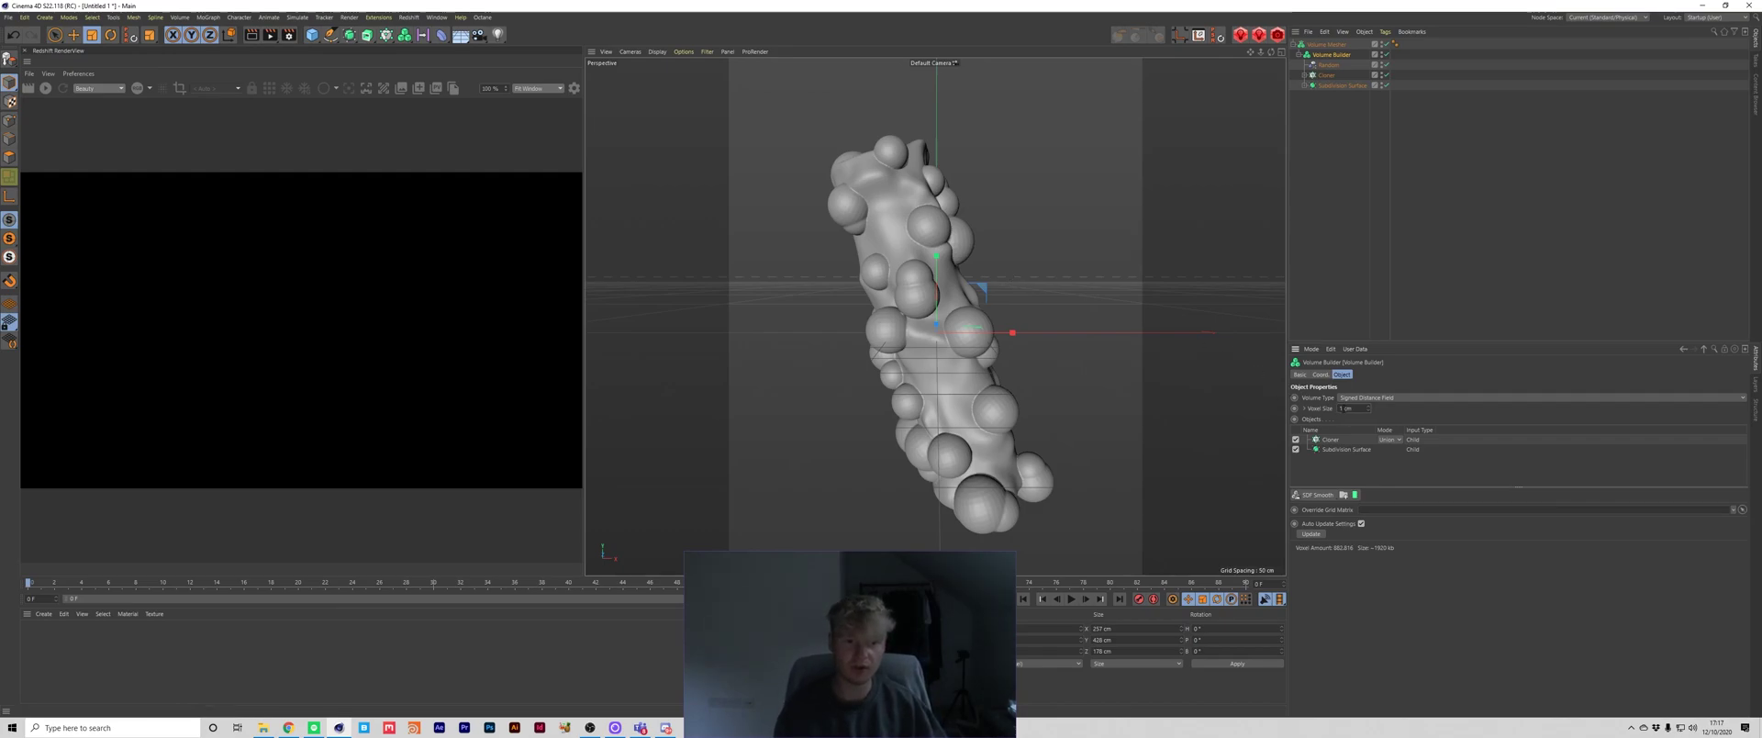
type("2")
key("Return")
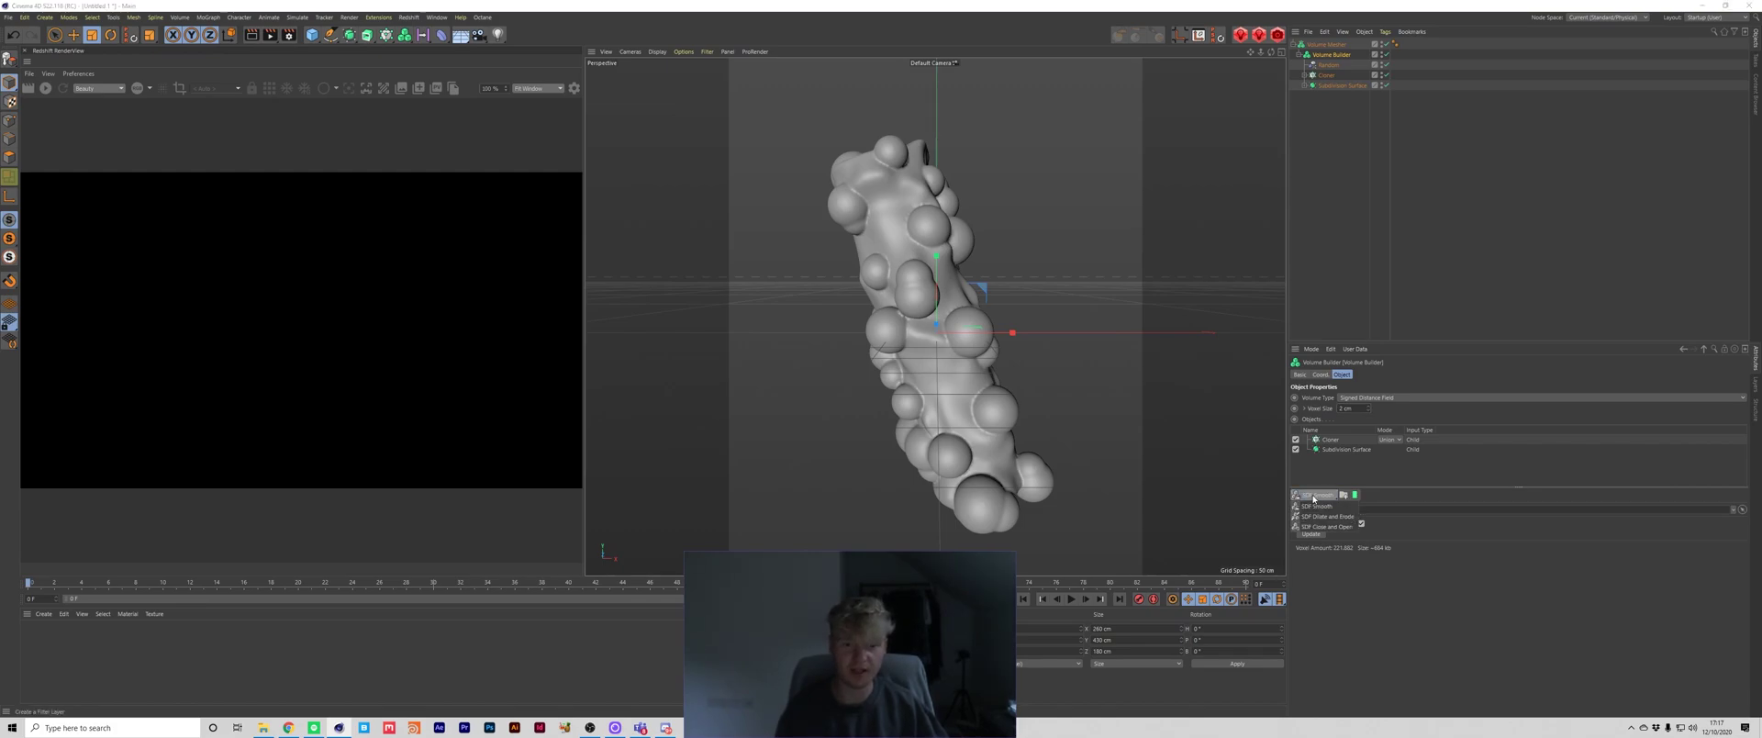
Add an SDF Smooth filter, move the Cylinder out of Subdivision Surface and delete Subdivision Surface.
left_click(1314, 498)
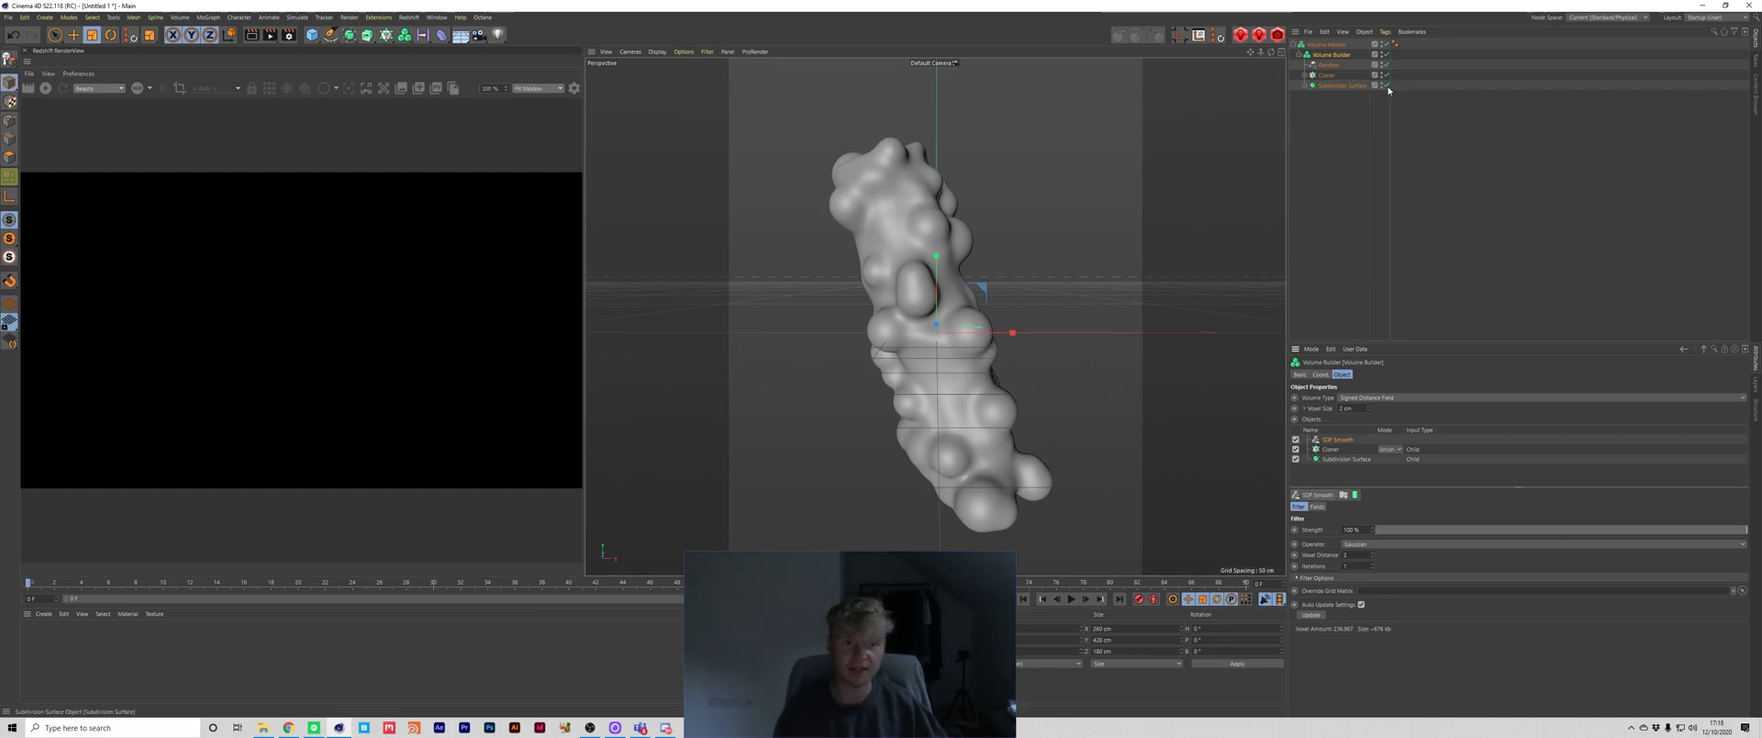
left_click(1305, 85)
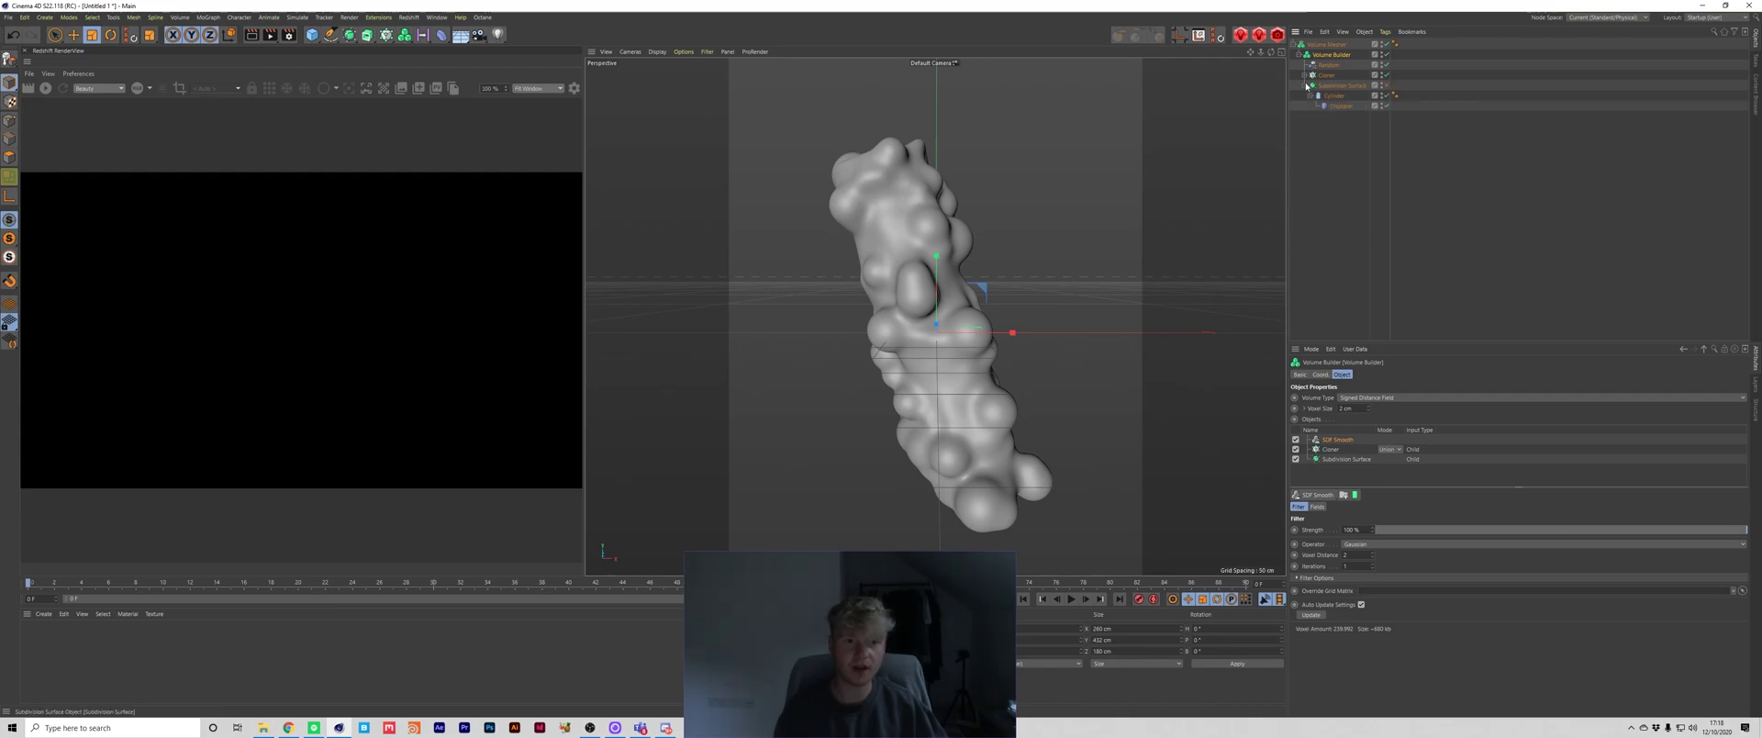
left_click_drag(1334, 95, 1331, 81)
left_click(1330, 107)
key("Delete")
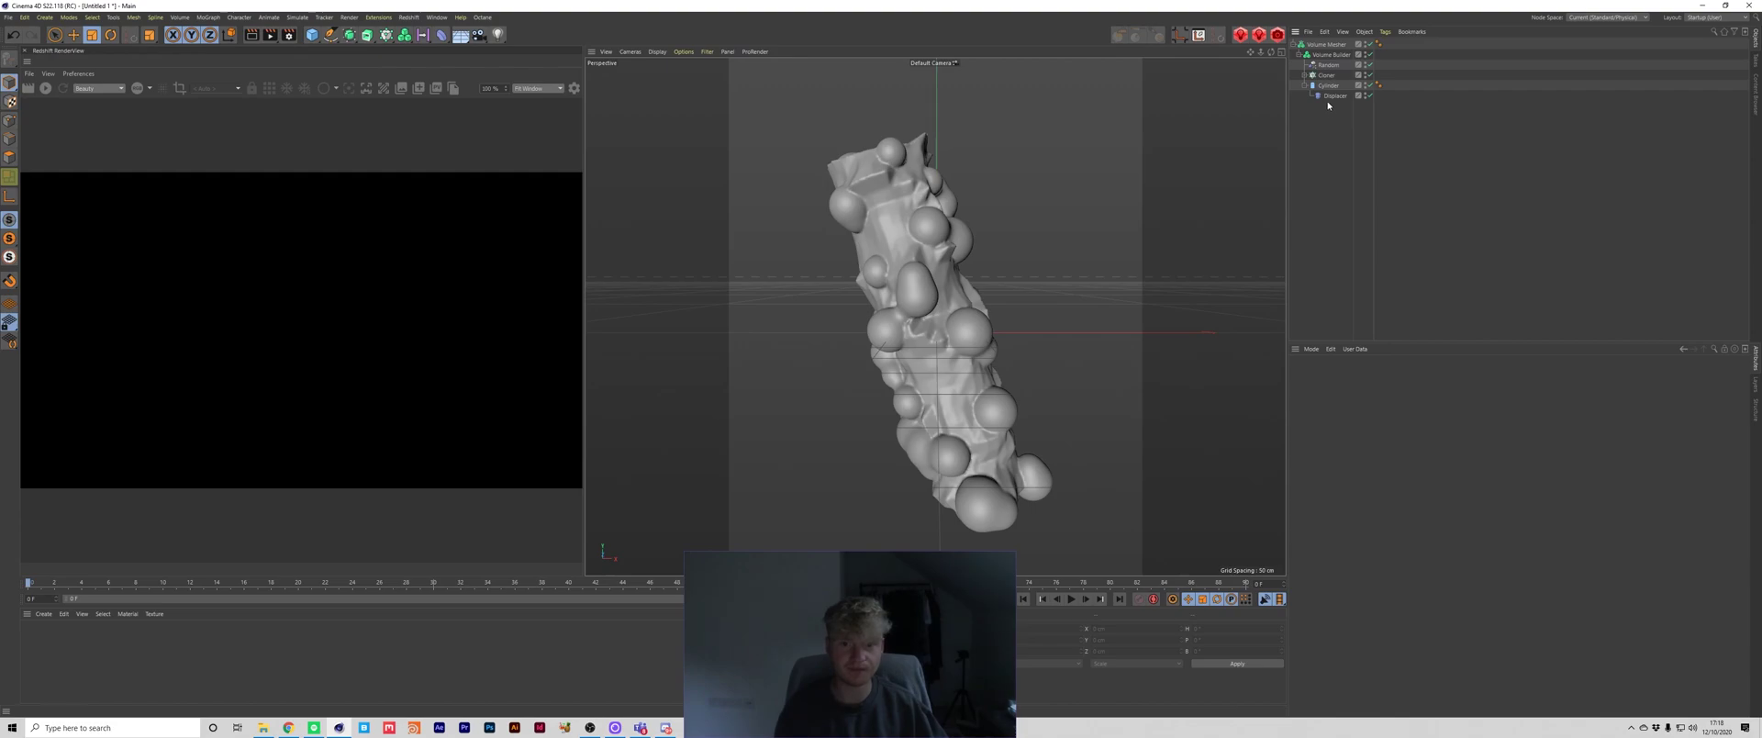
Reorder the Volume Builder's Objects list with SDF Smooth above the Cylinder at the bottom.
left_click(1331, 96)
left_click(1345, 168)
left_click(1331, 54)
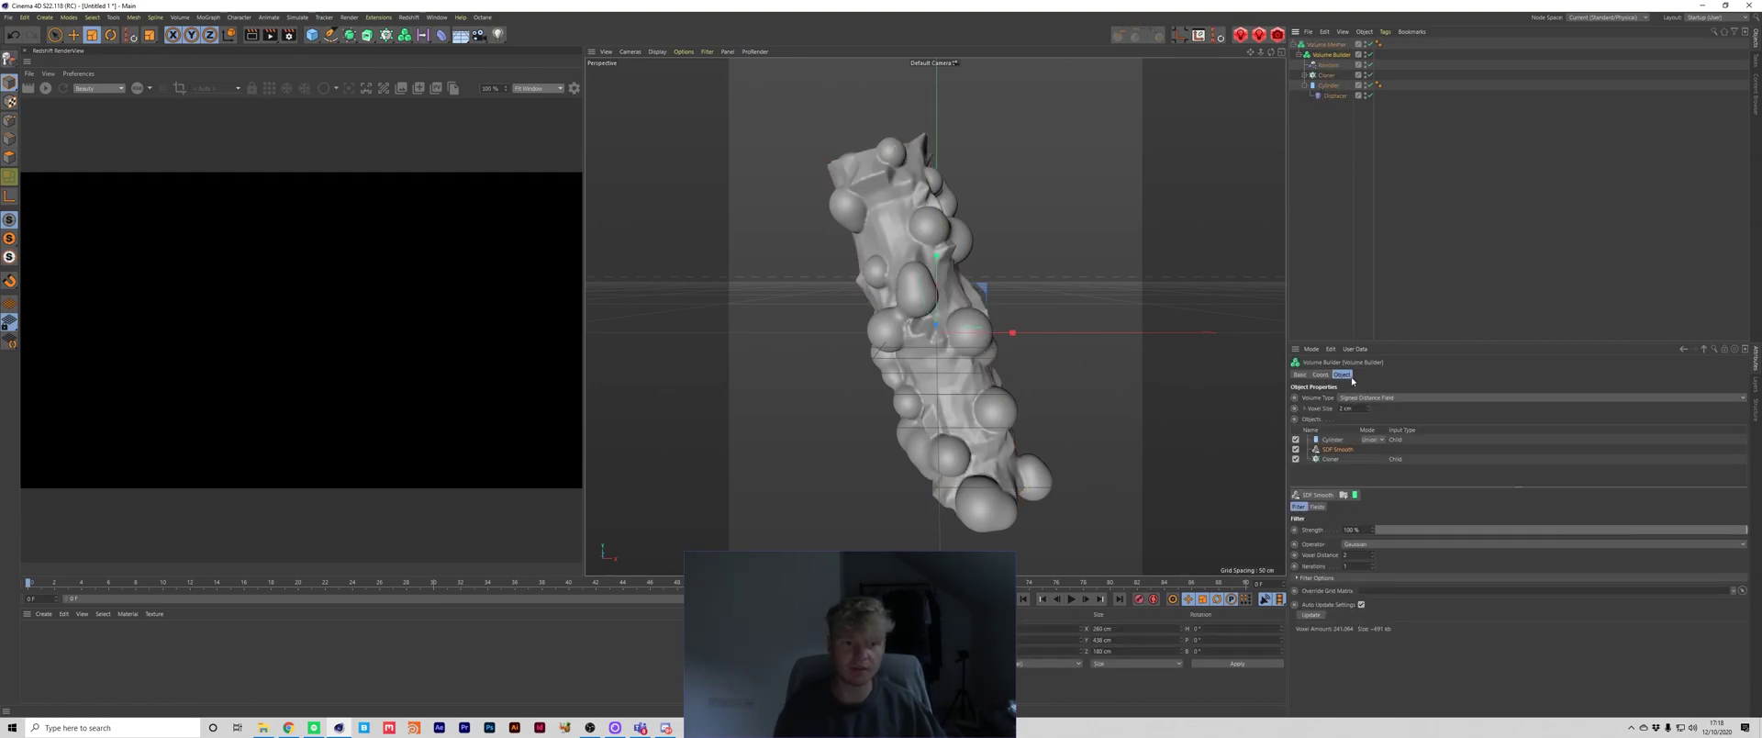
left_click_drag(1336, 449, 1321, 450)
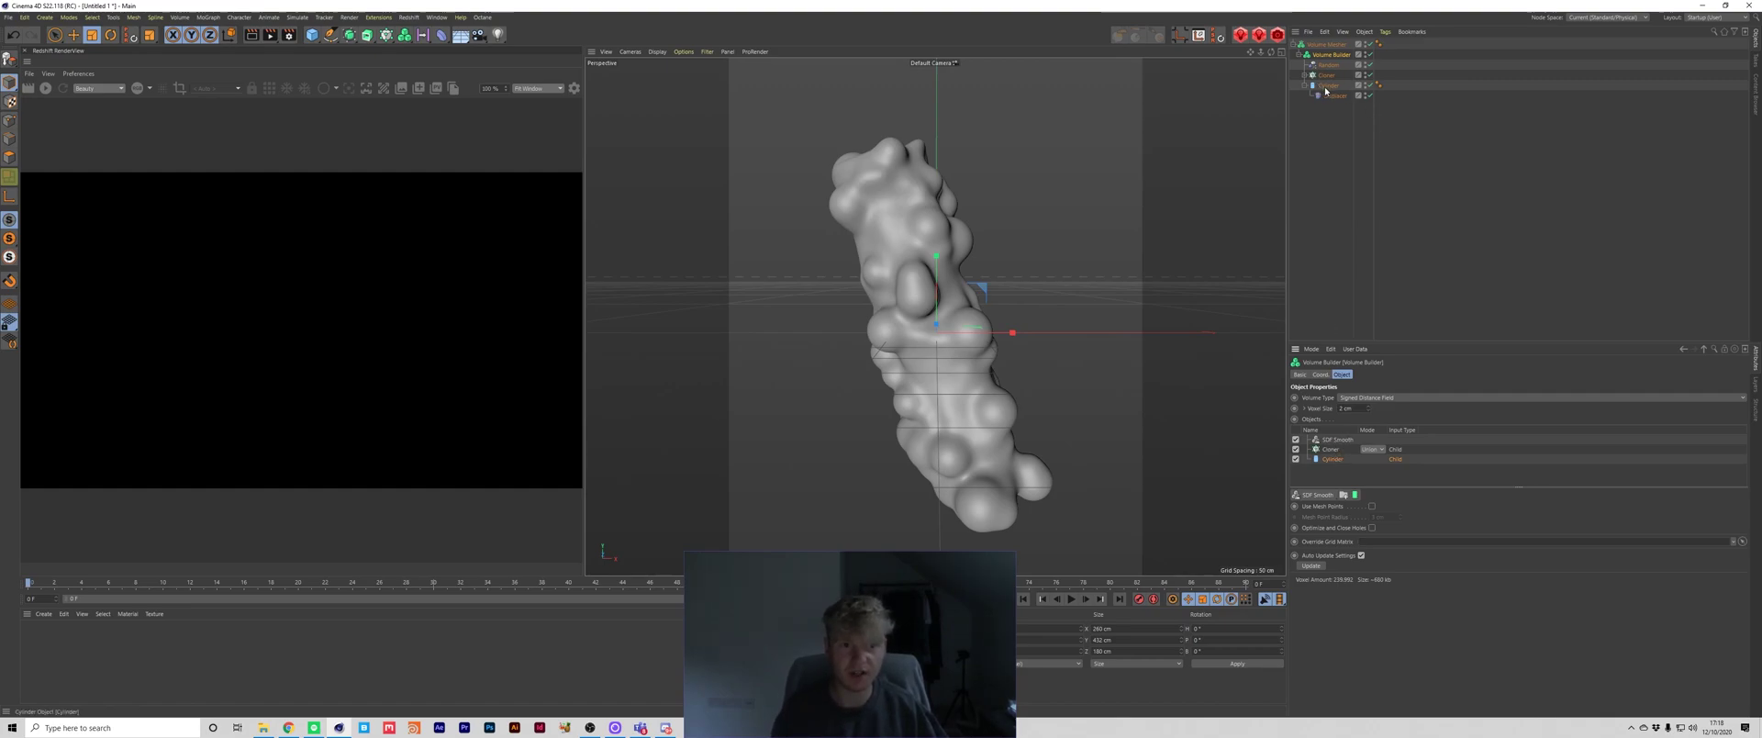
left_click_drag(1339, 461, 1331, 436)
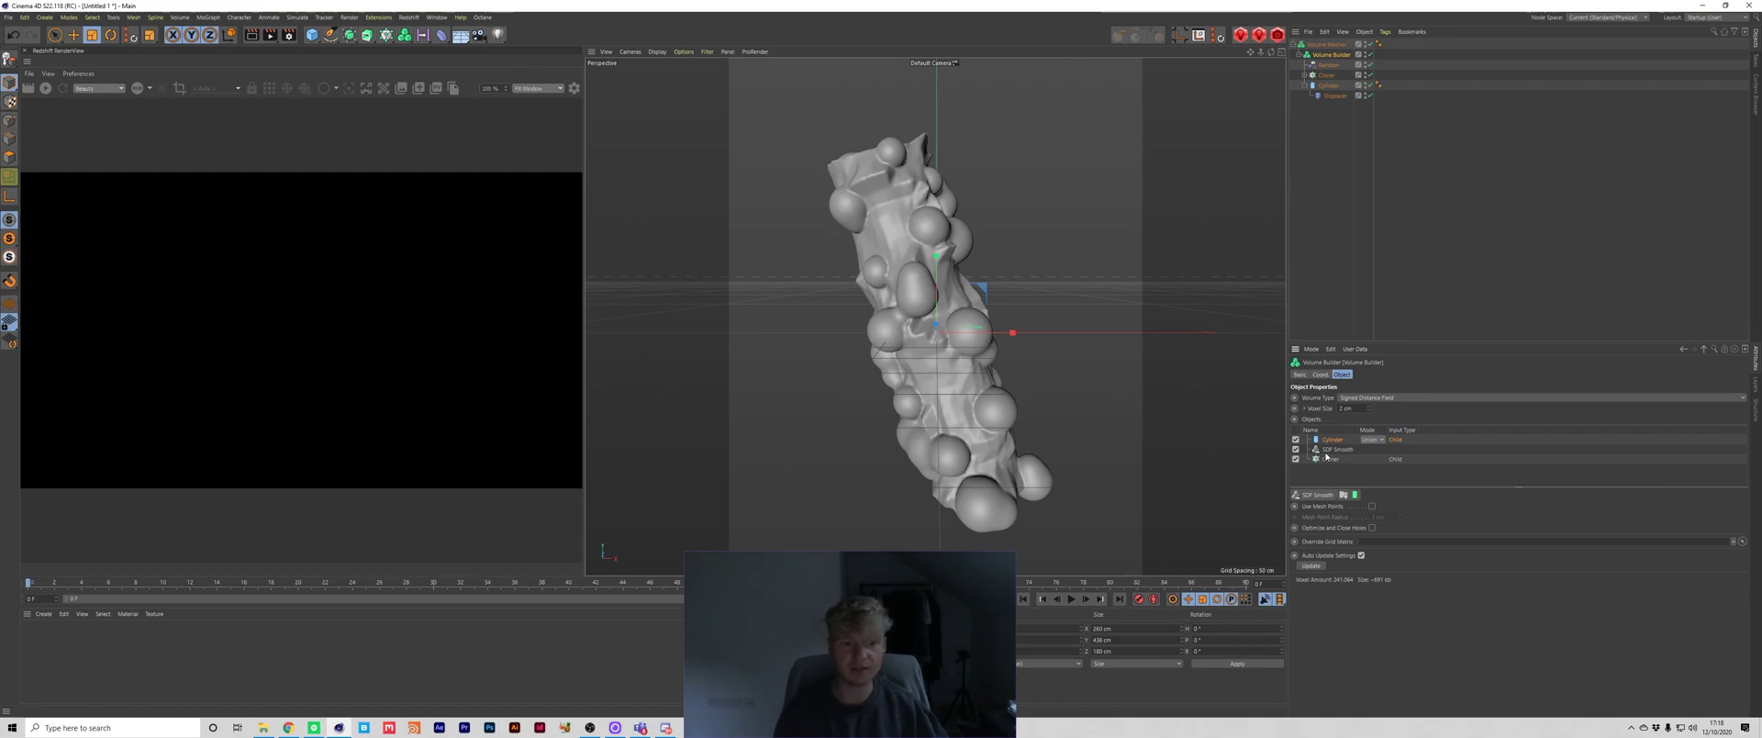
left_click_drag(1328, 441, 1327, 463)
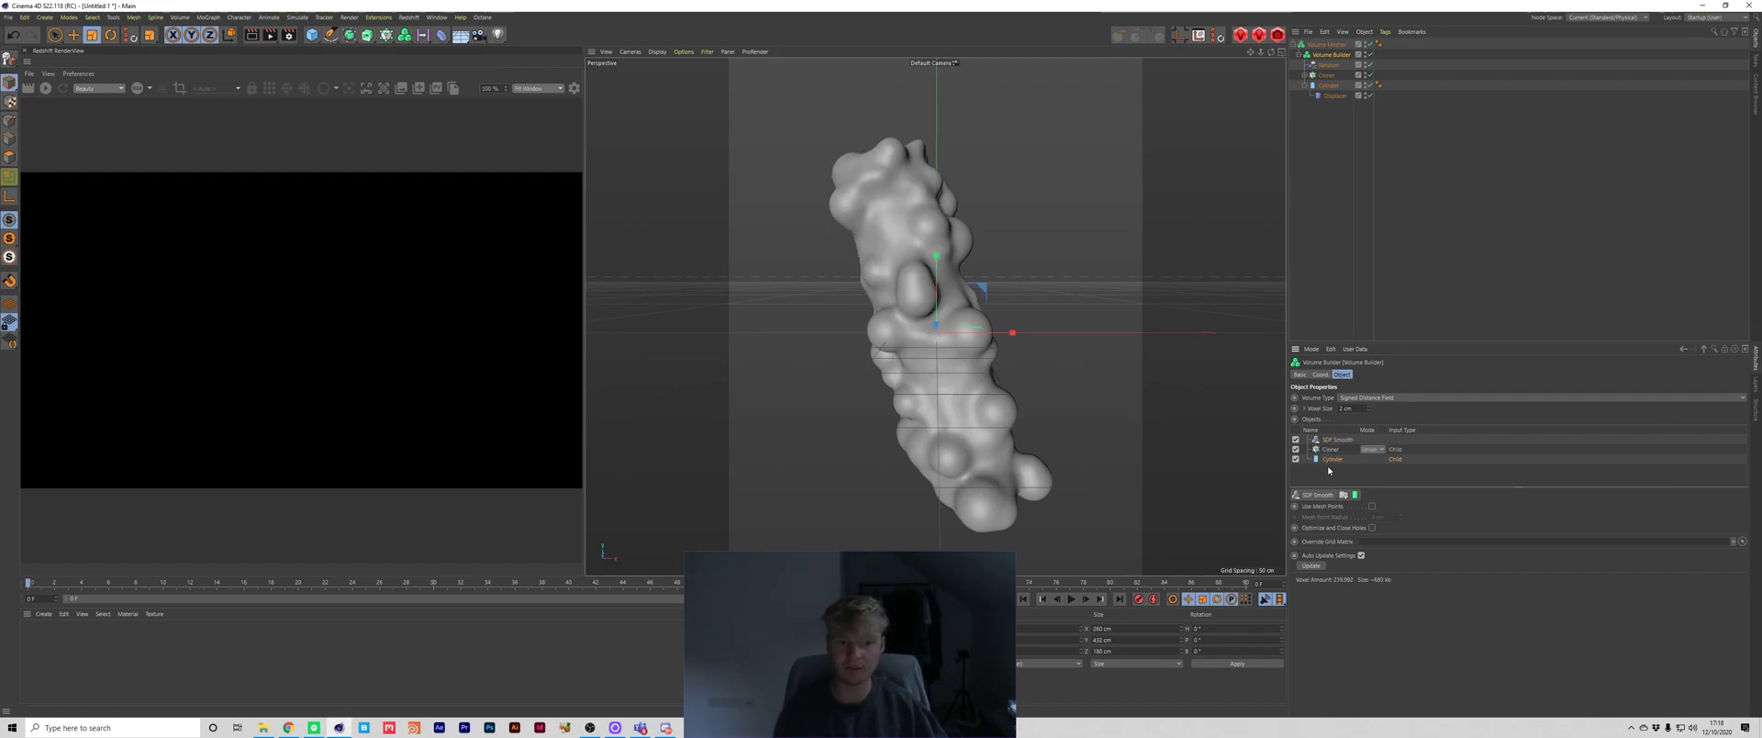
left_click(1337, 440)
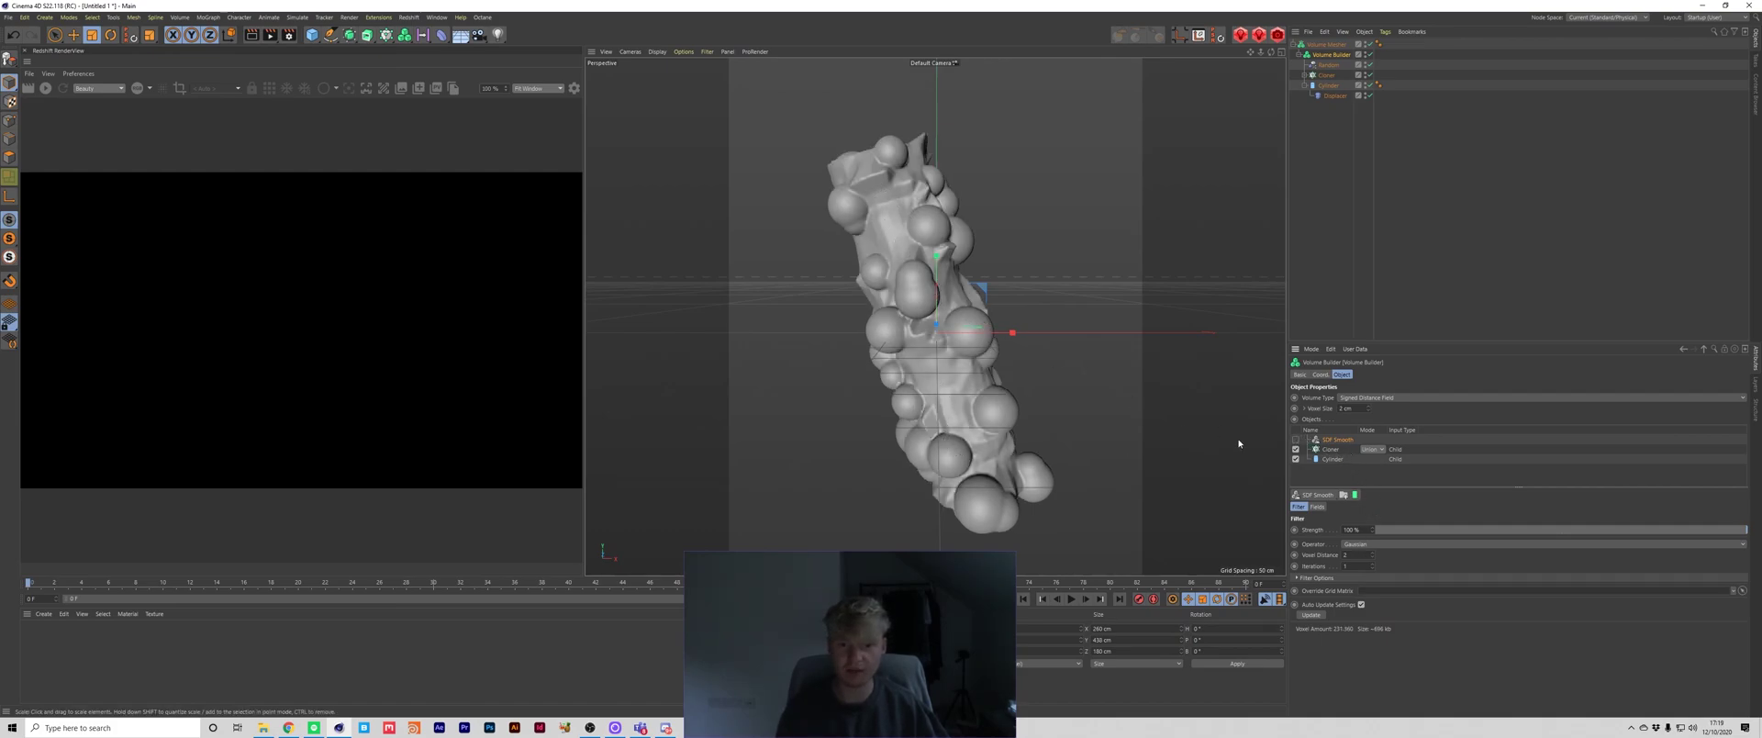
Re-enable SDF Smooth and try the Mean operator with a voxel distance of 3.
left_click(1295, 439)
left_click(1296, 439)
left_click(1295, 440)
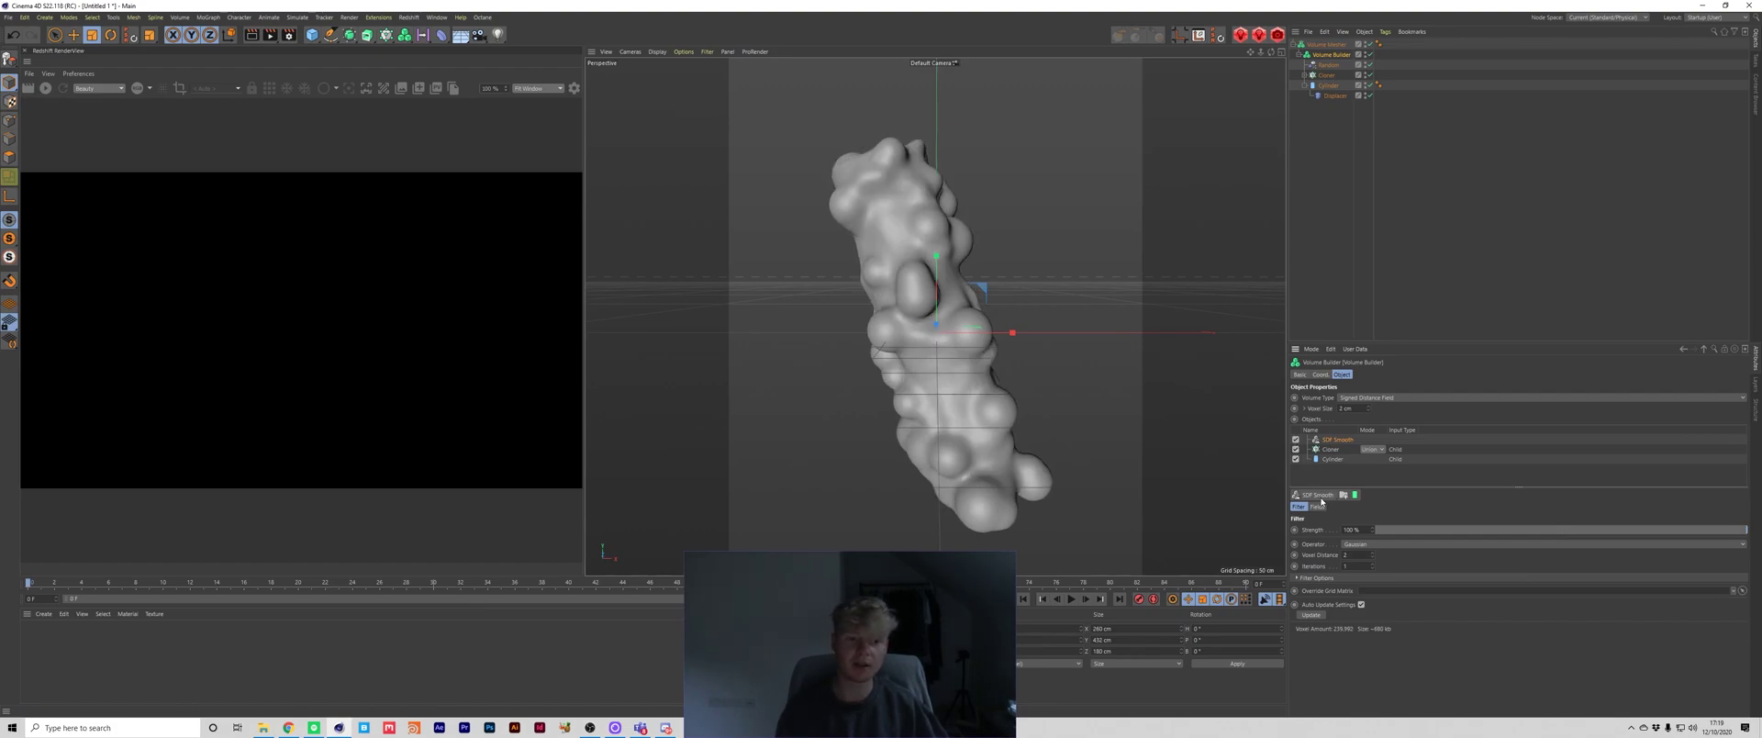
left_click(1351, 545)
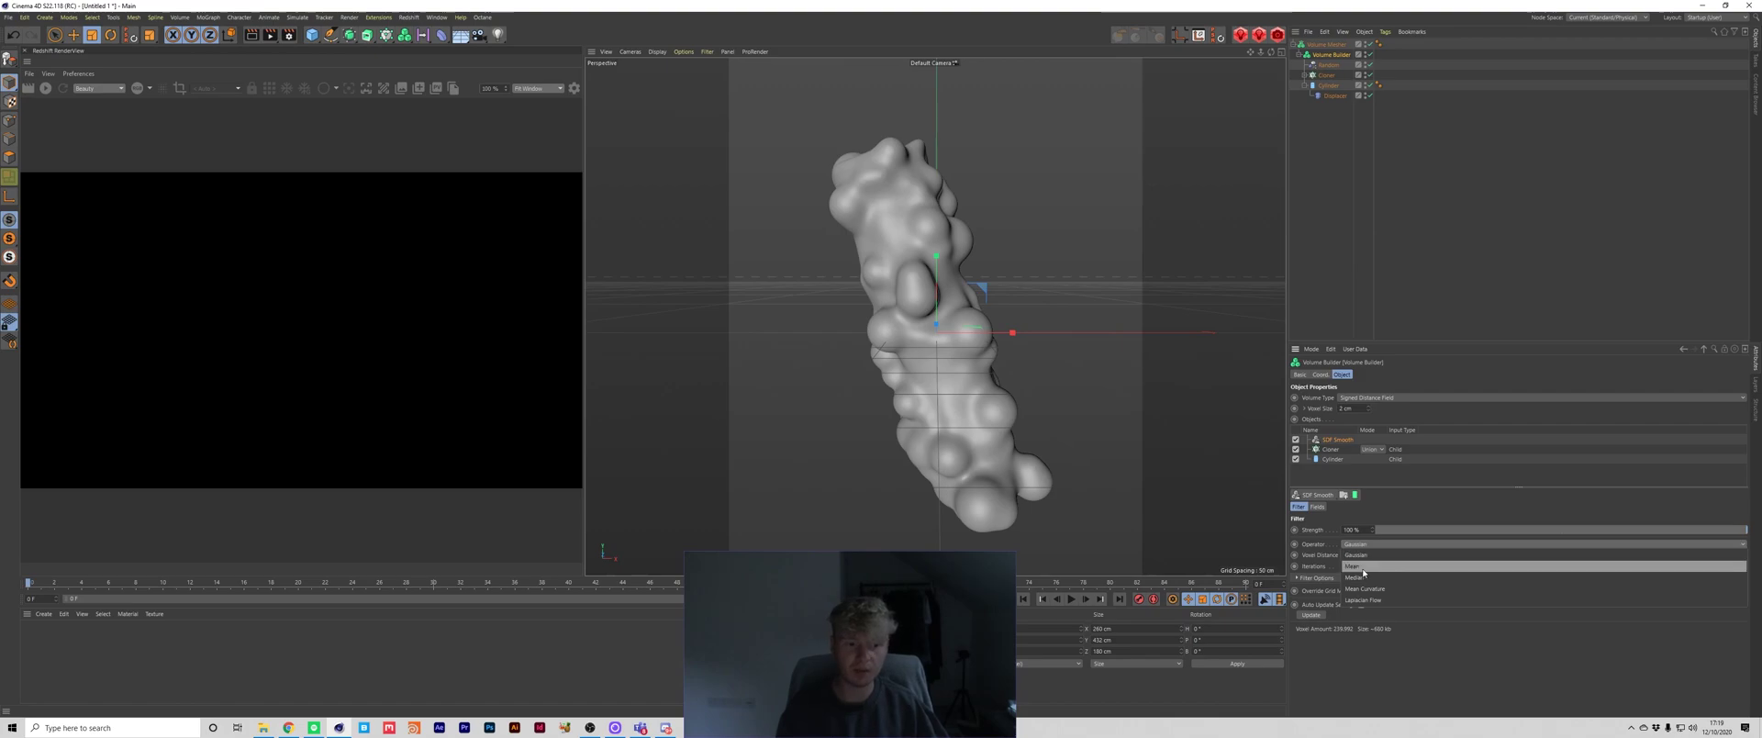
left_click(1351, 567)
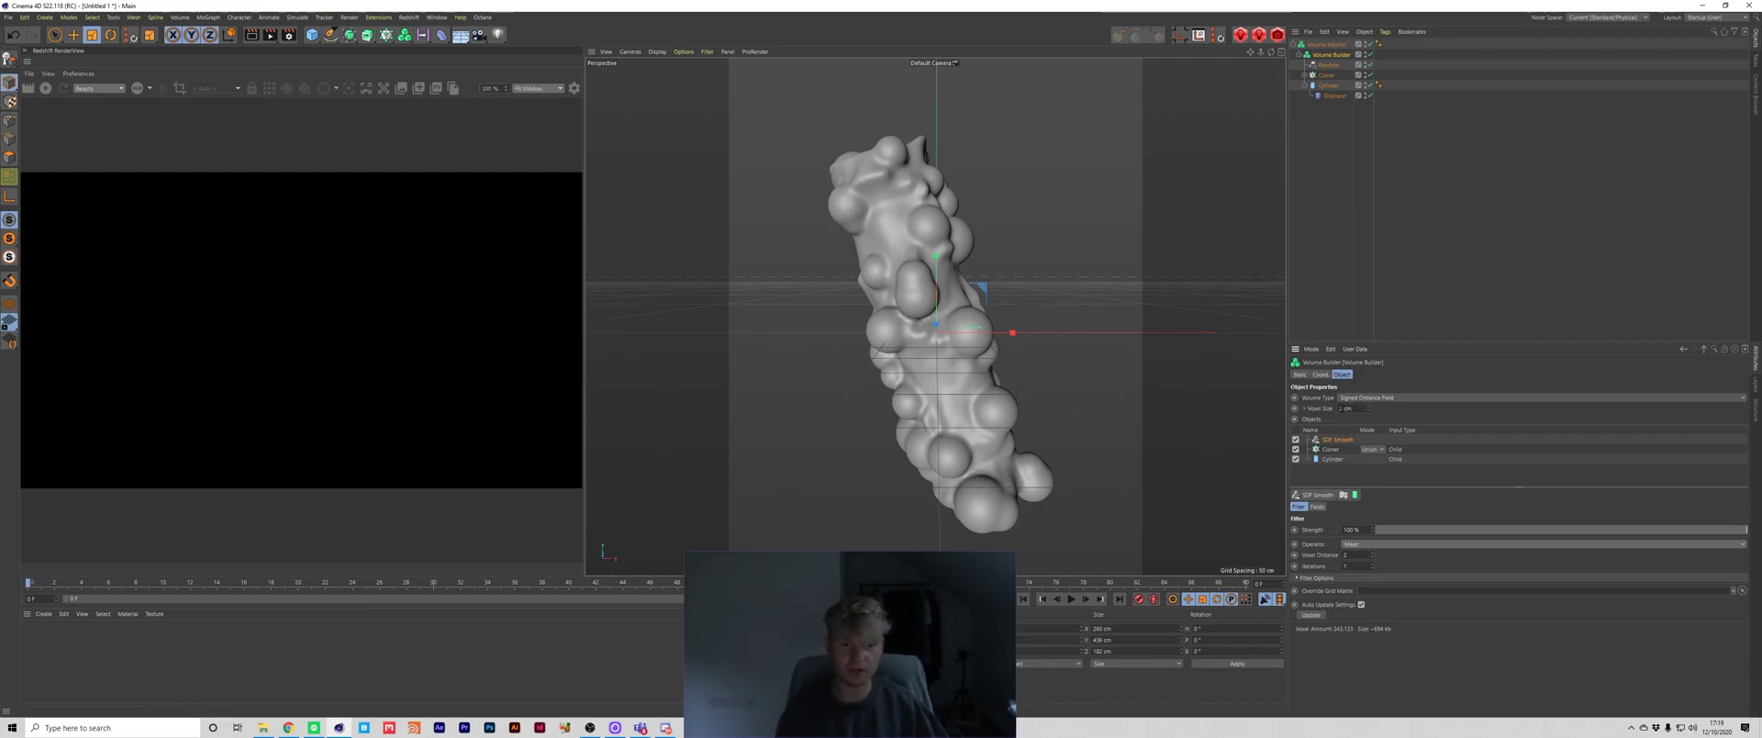
left_click(1345, 555)
type("1")
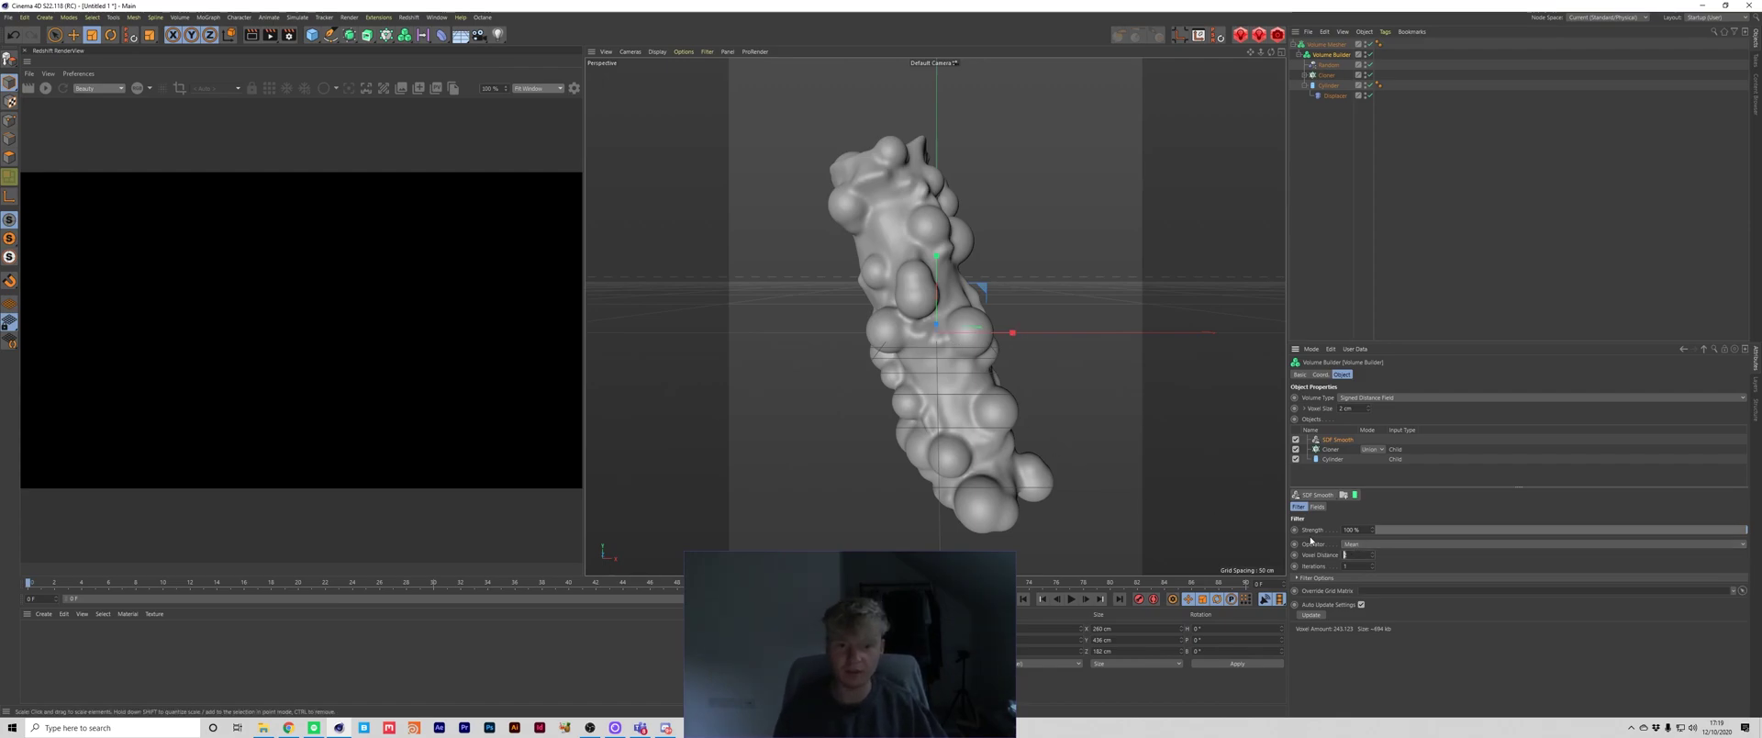
type("2")
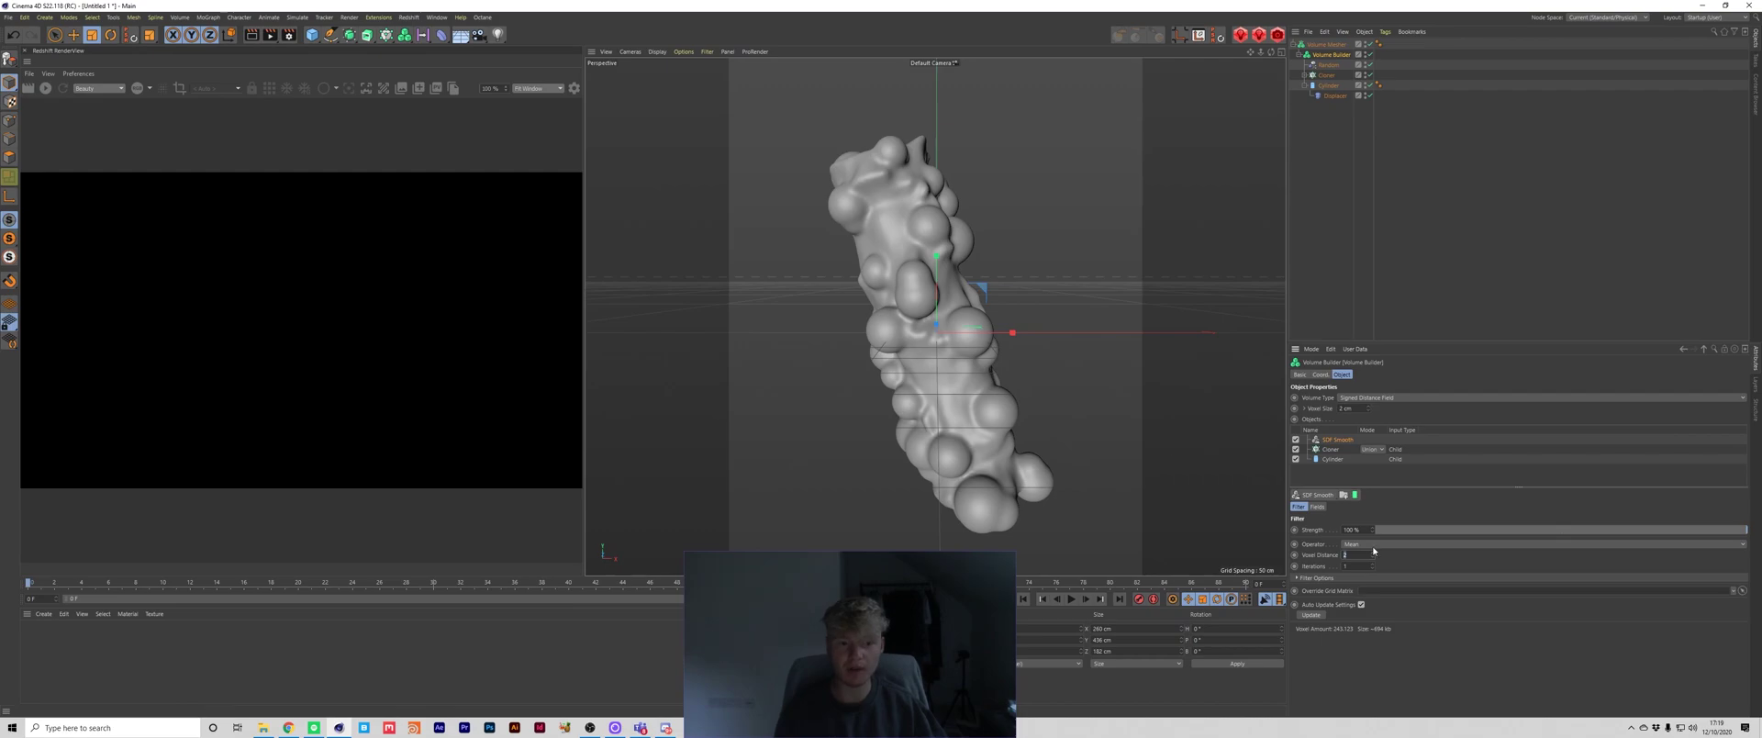
key("BackSpace")
type("3")
key("Return")
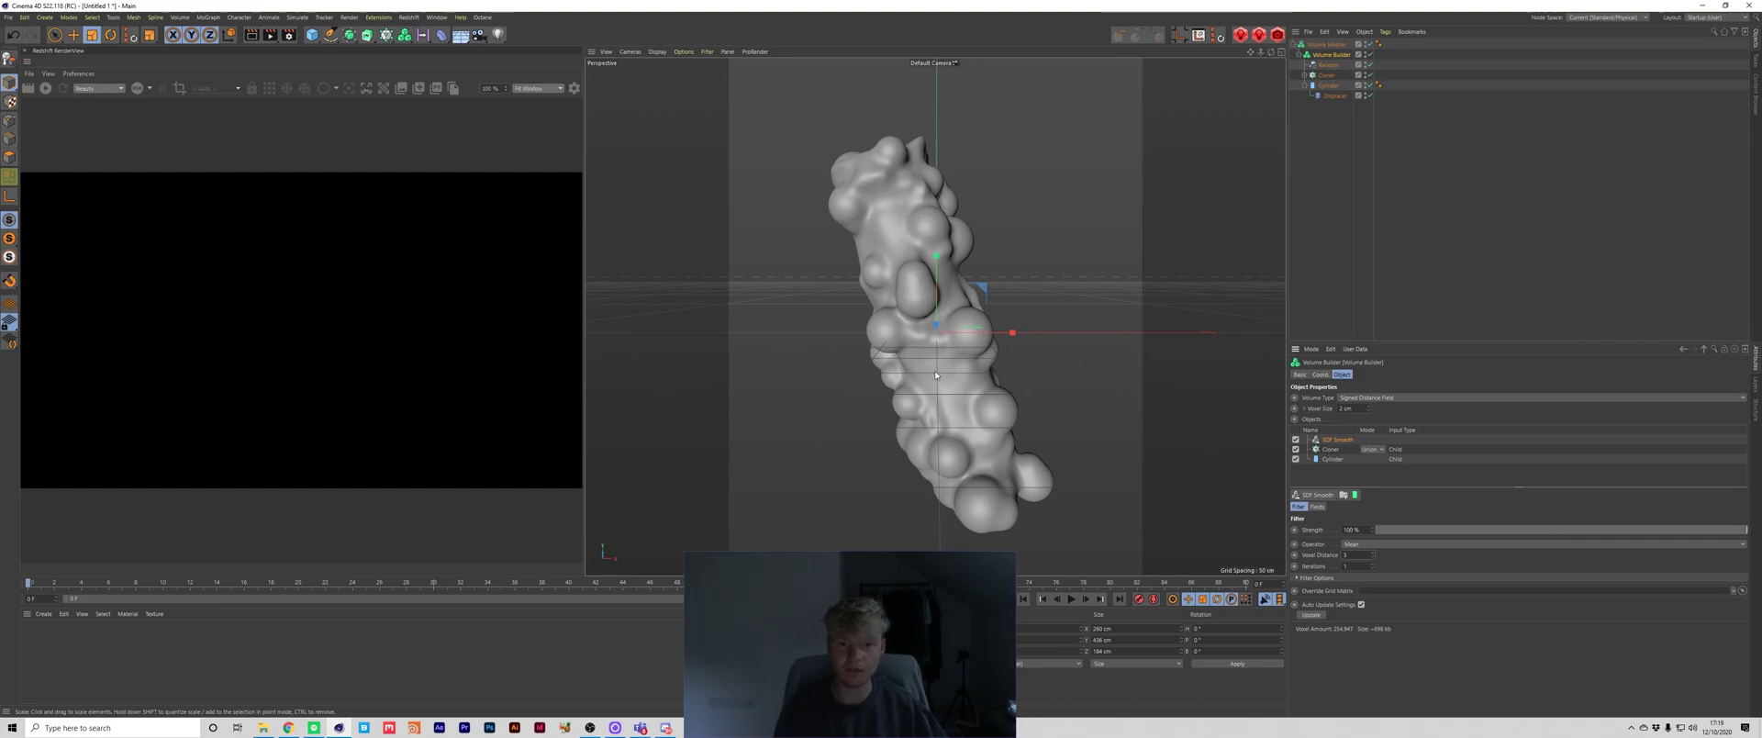
Switch SDF Smooth to Gaussian and try voxel distances 2, 1 and 2, ending on 1.
left_click(1354, 544)
left_click(1356, 554)
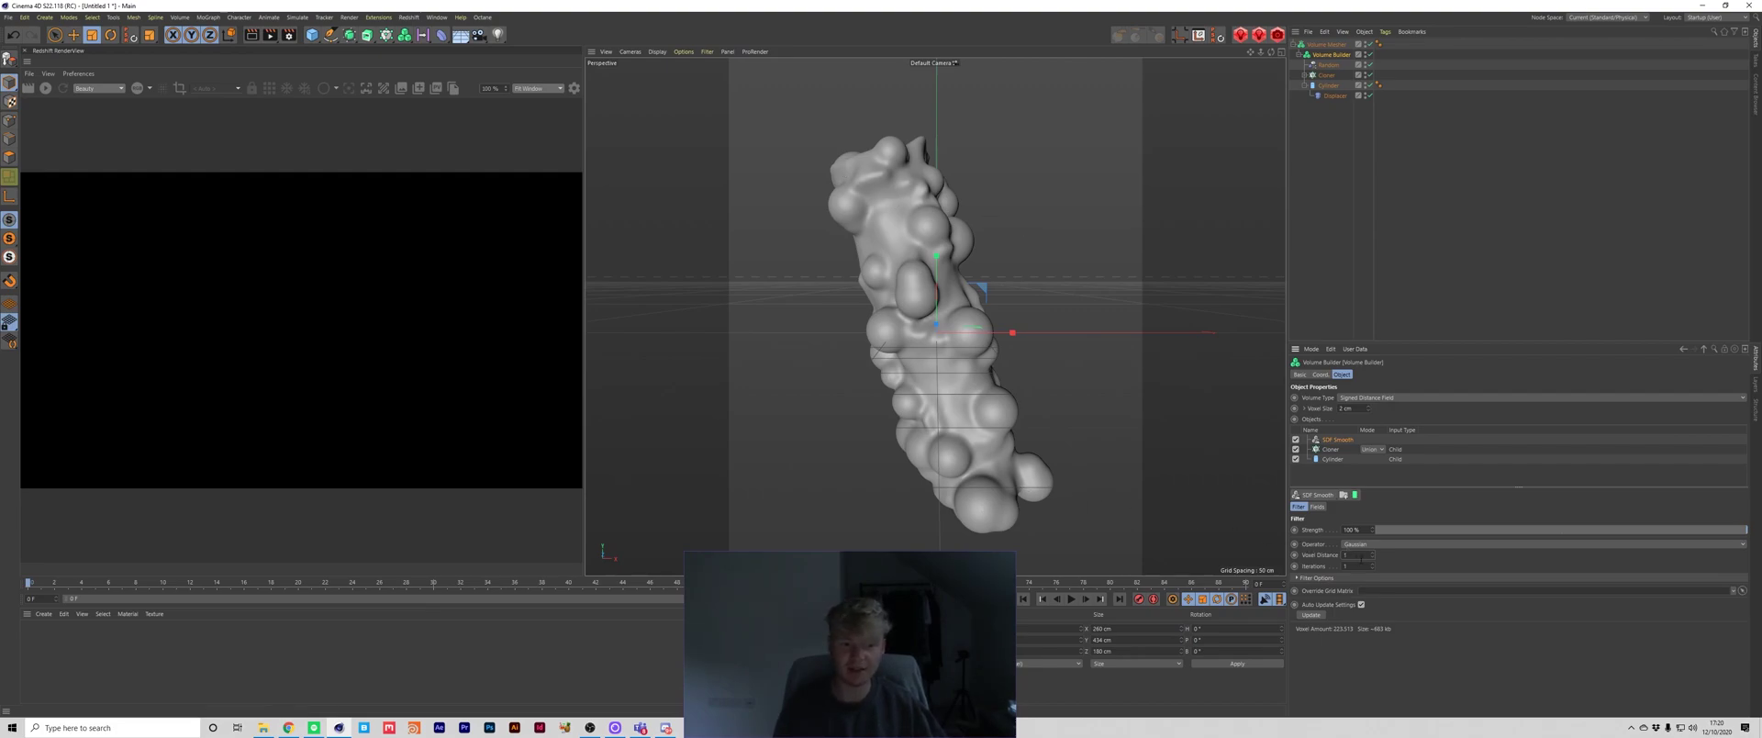
type("2")
key("Return")
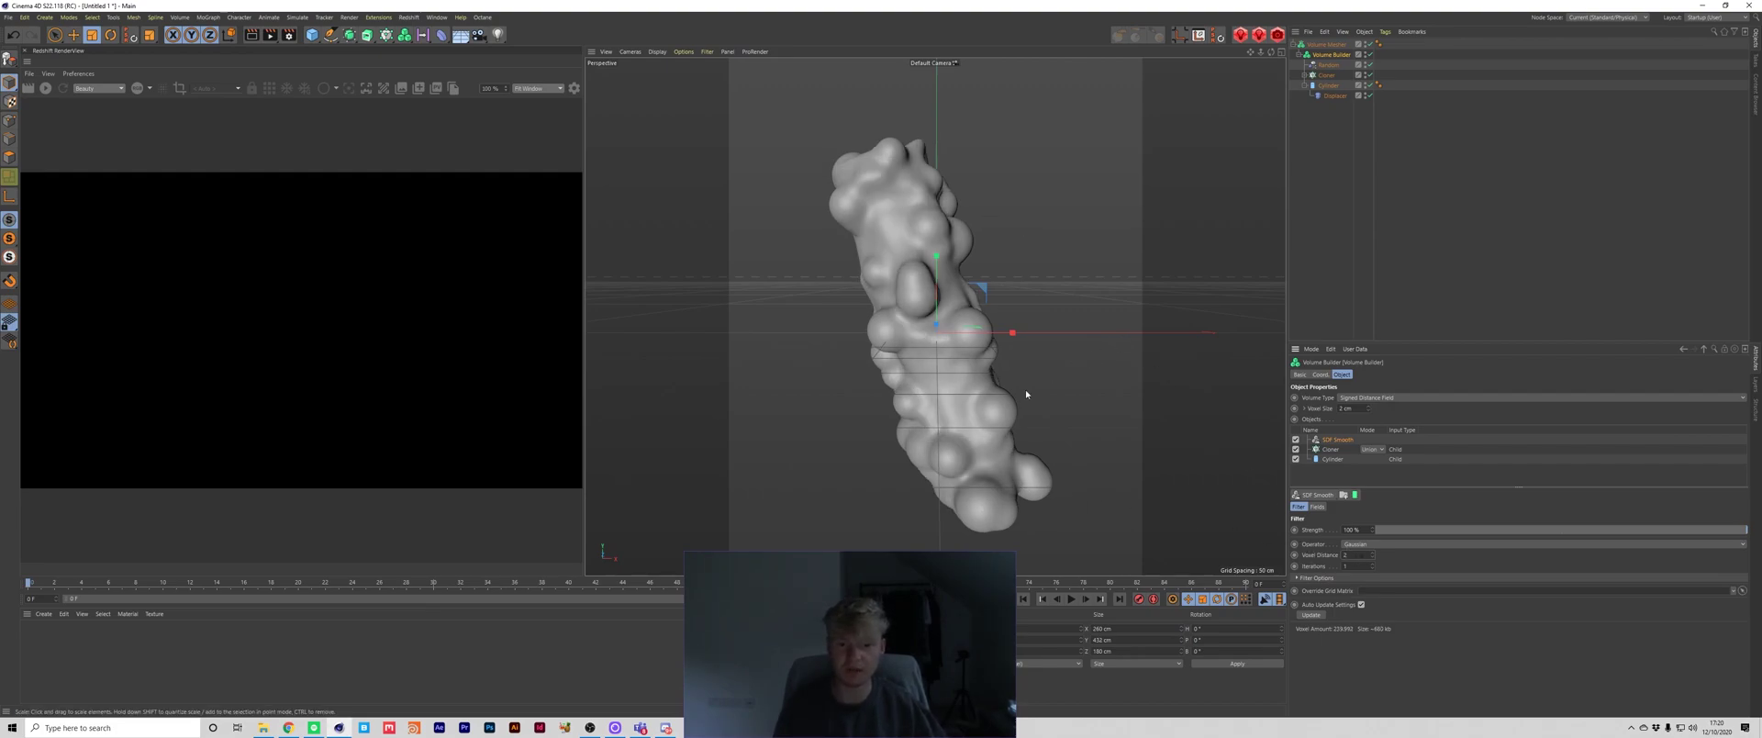
type("1")
key("Return")
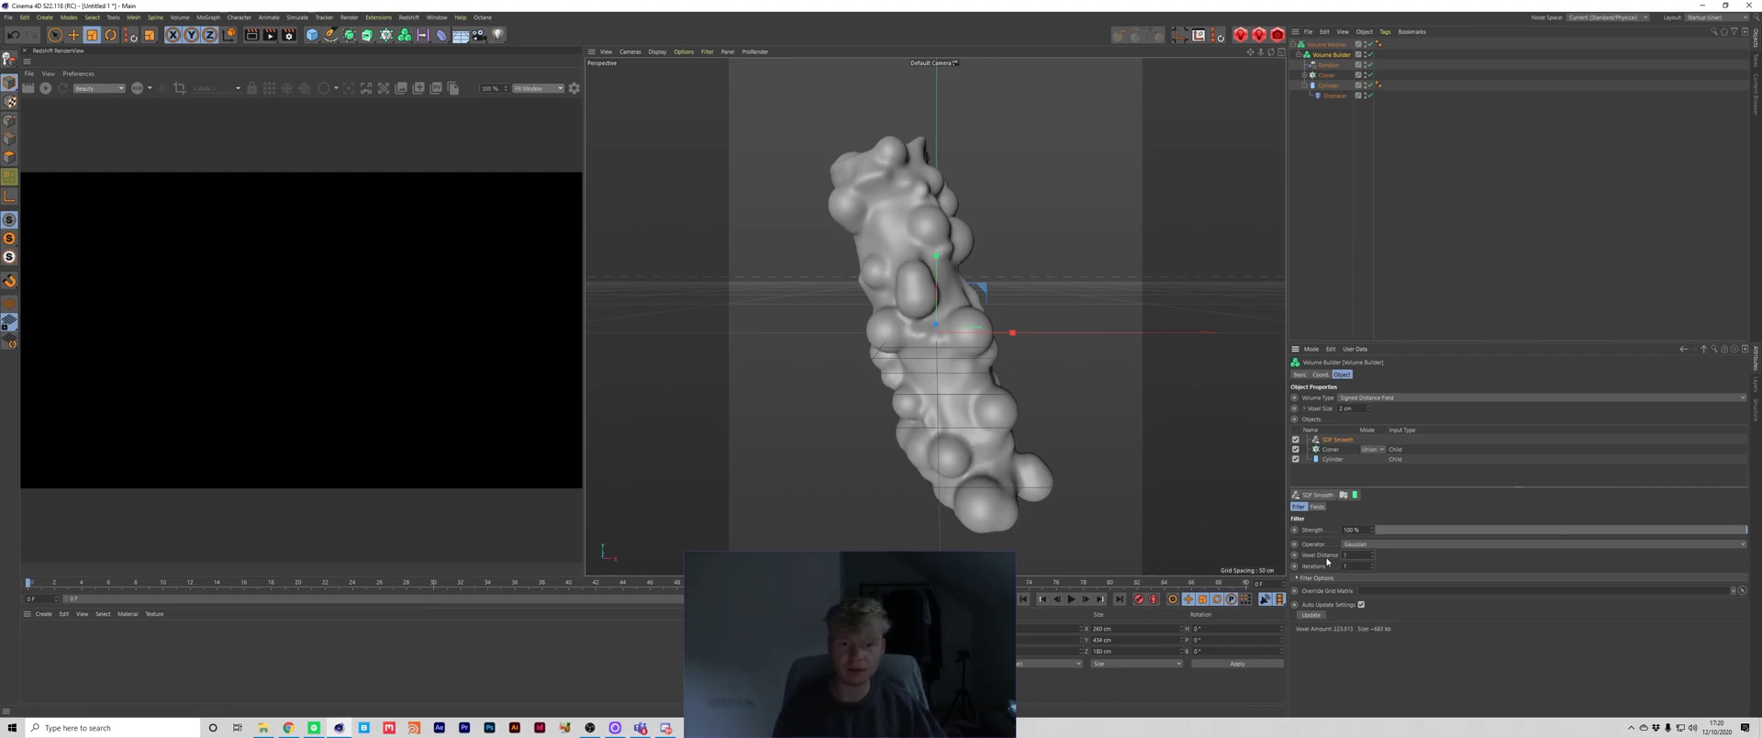
type("2")
key("Return")
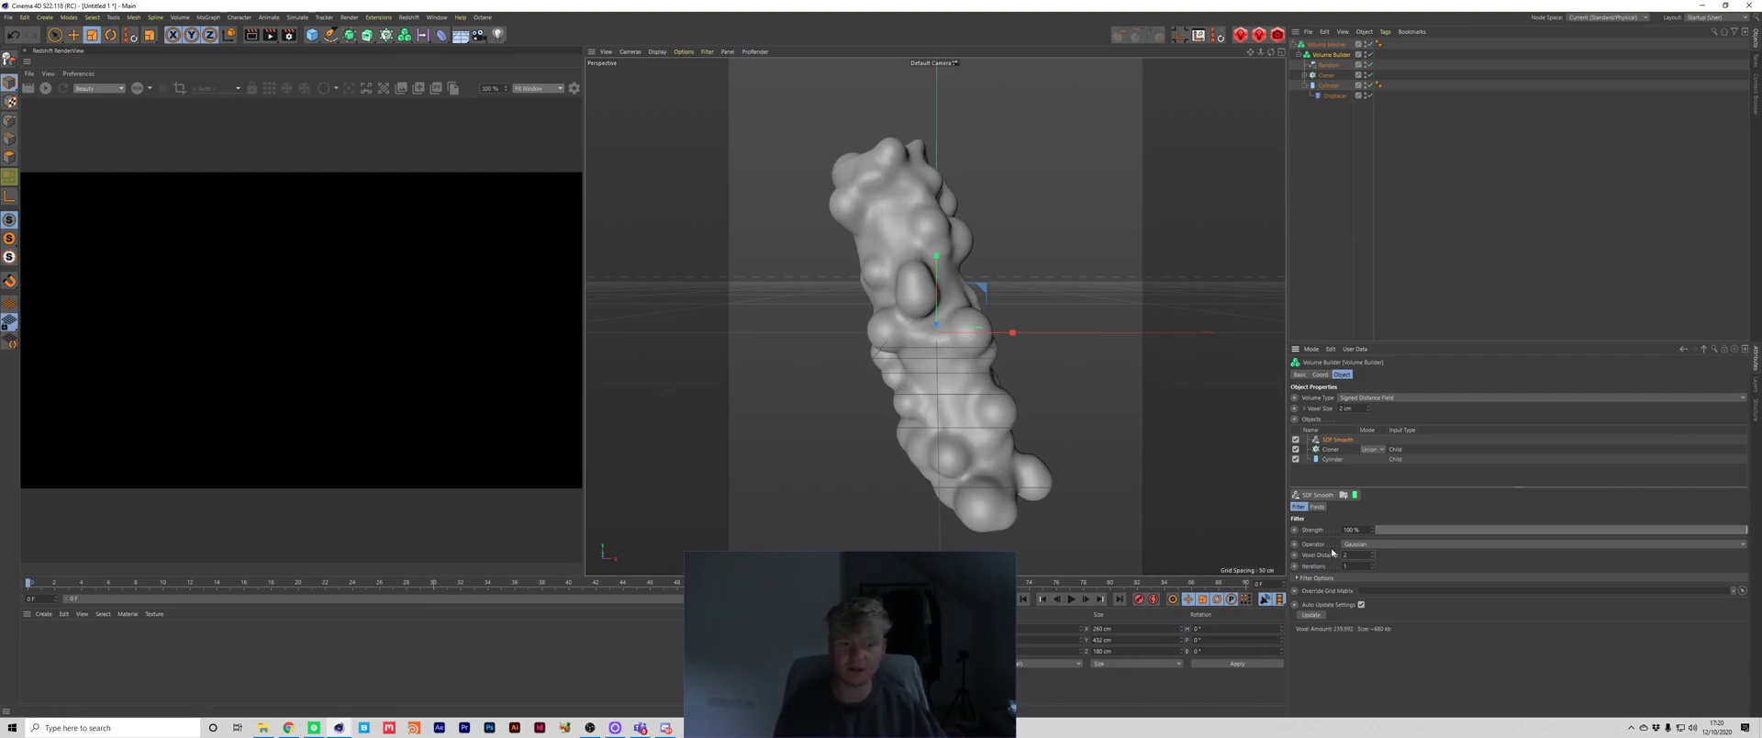
type("12")
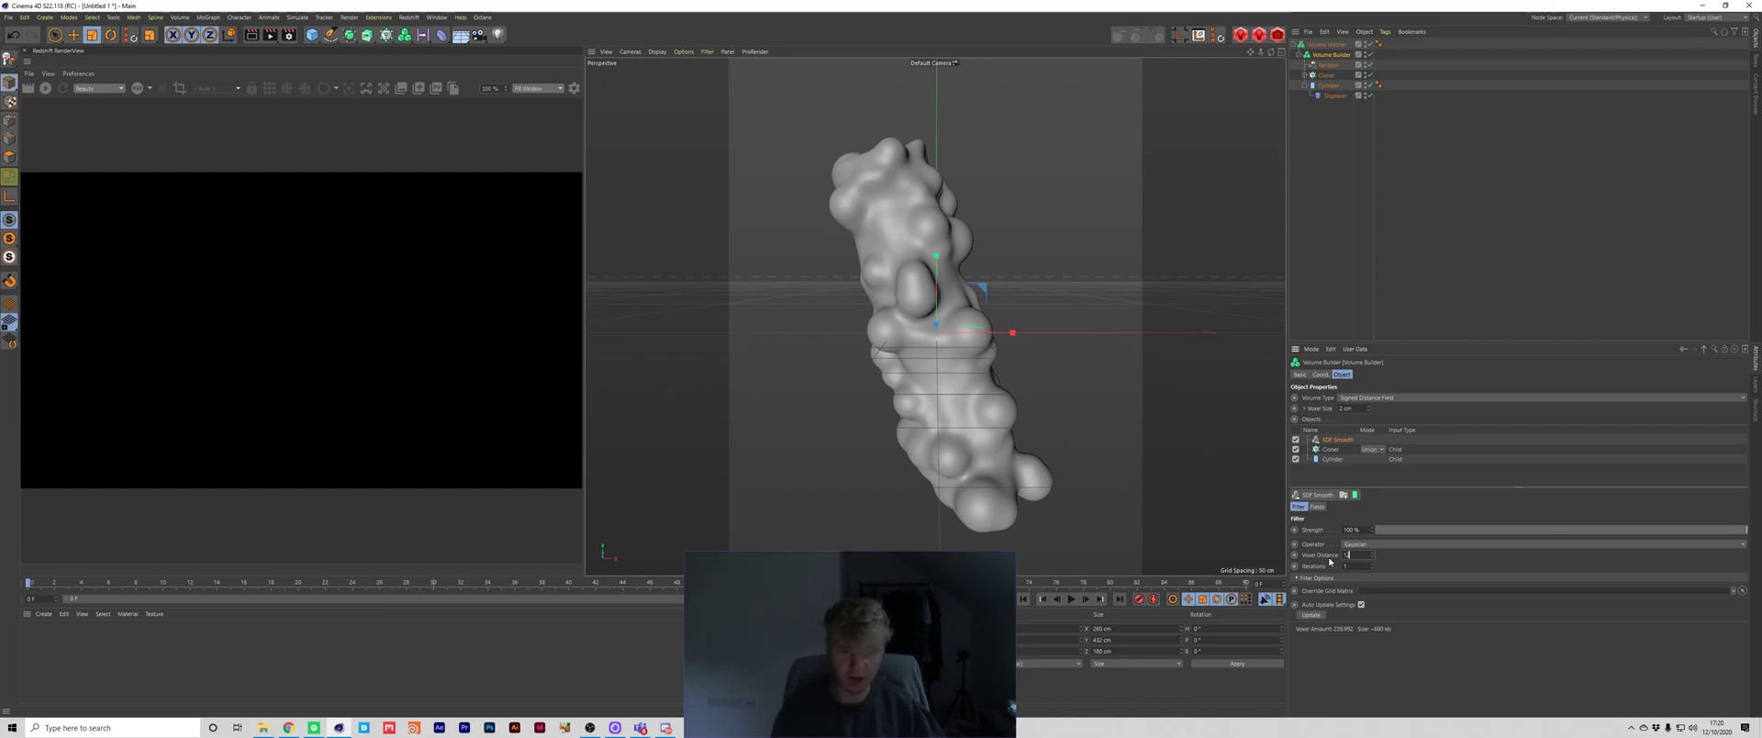
key("Return")
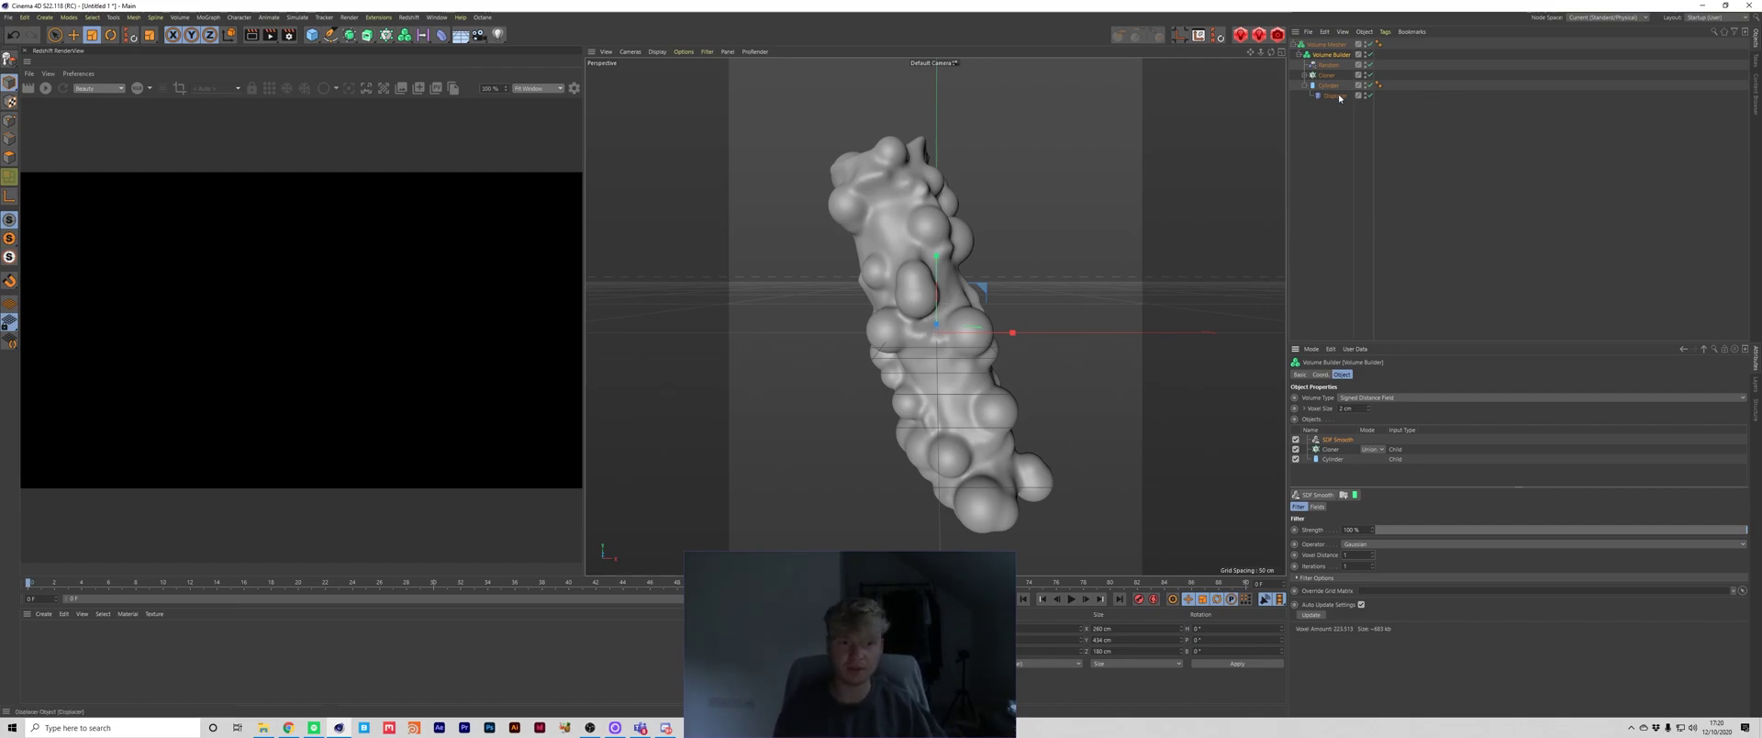
left_click(1397, 459)
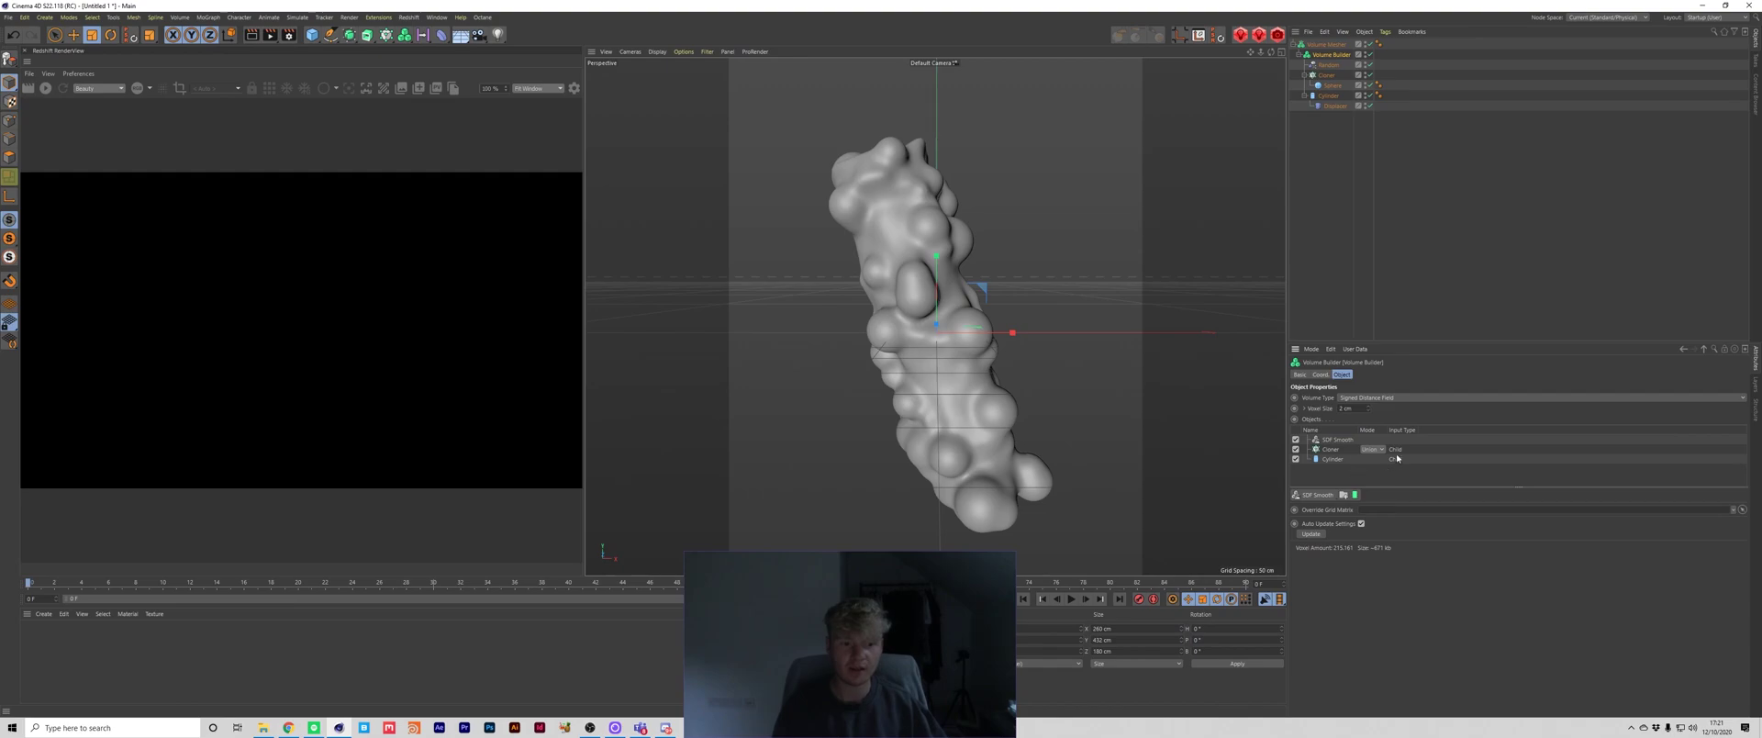
left_click(1327, 451)
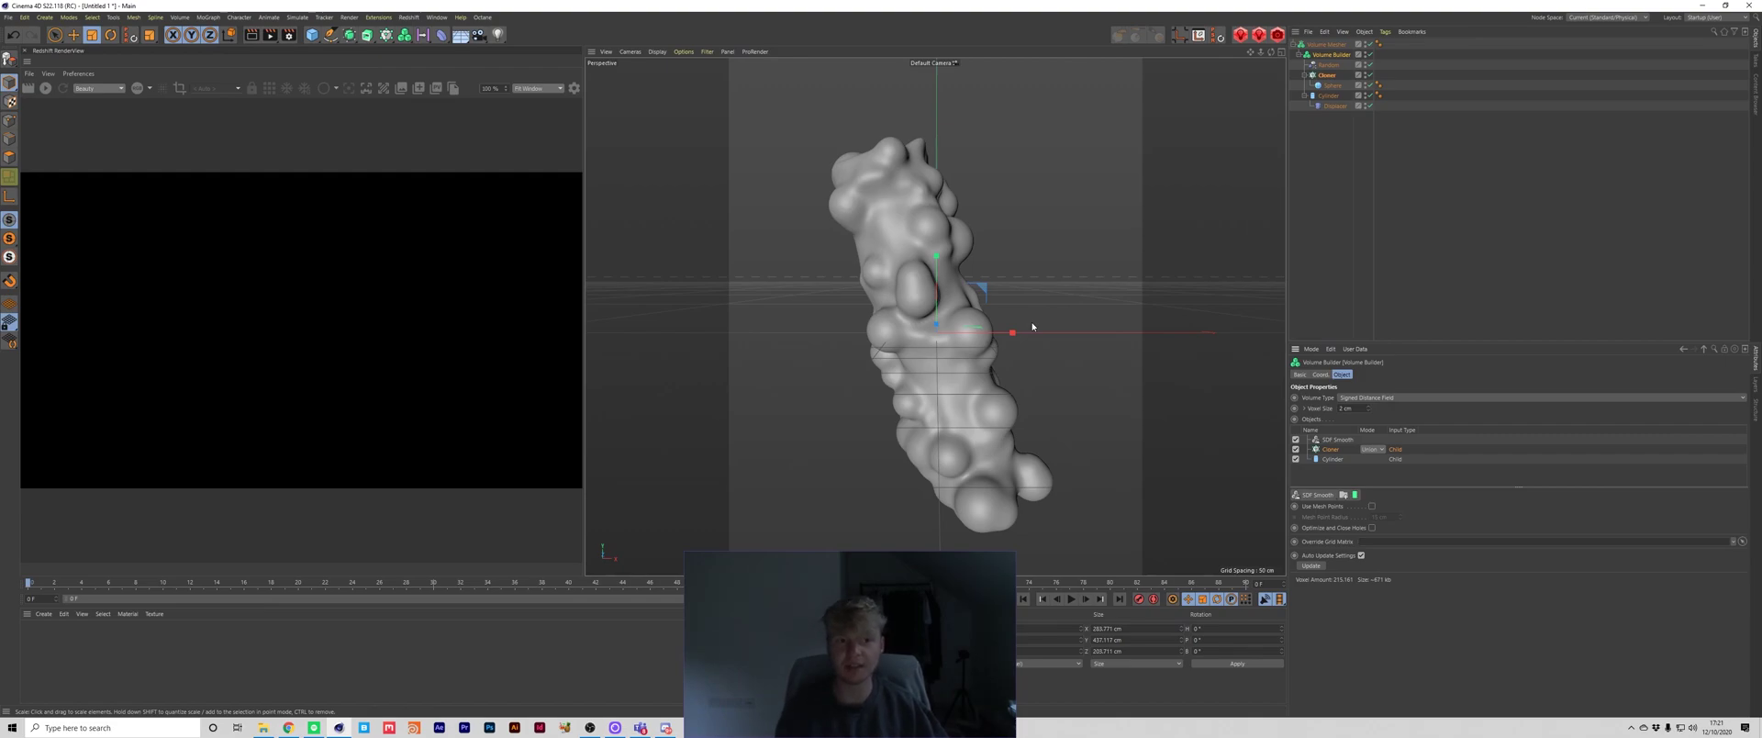
left_click(1367, 449)
left_click(1374, 472)
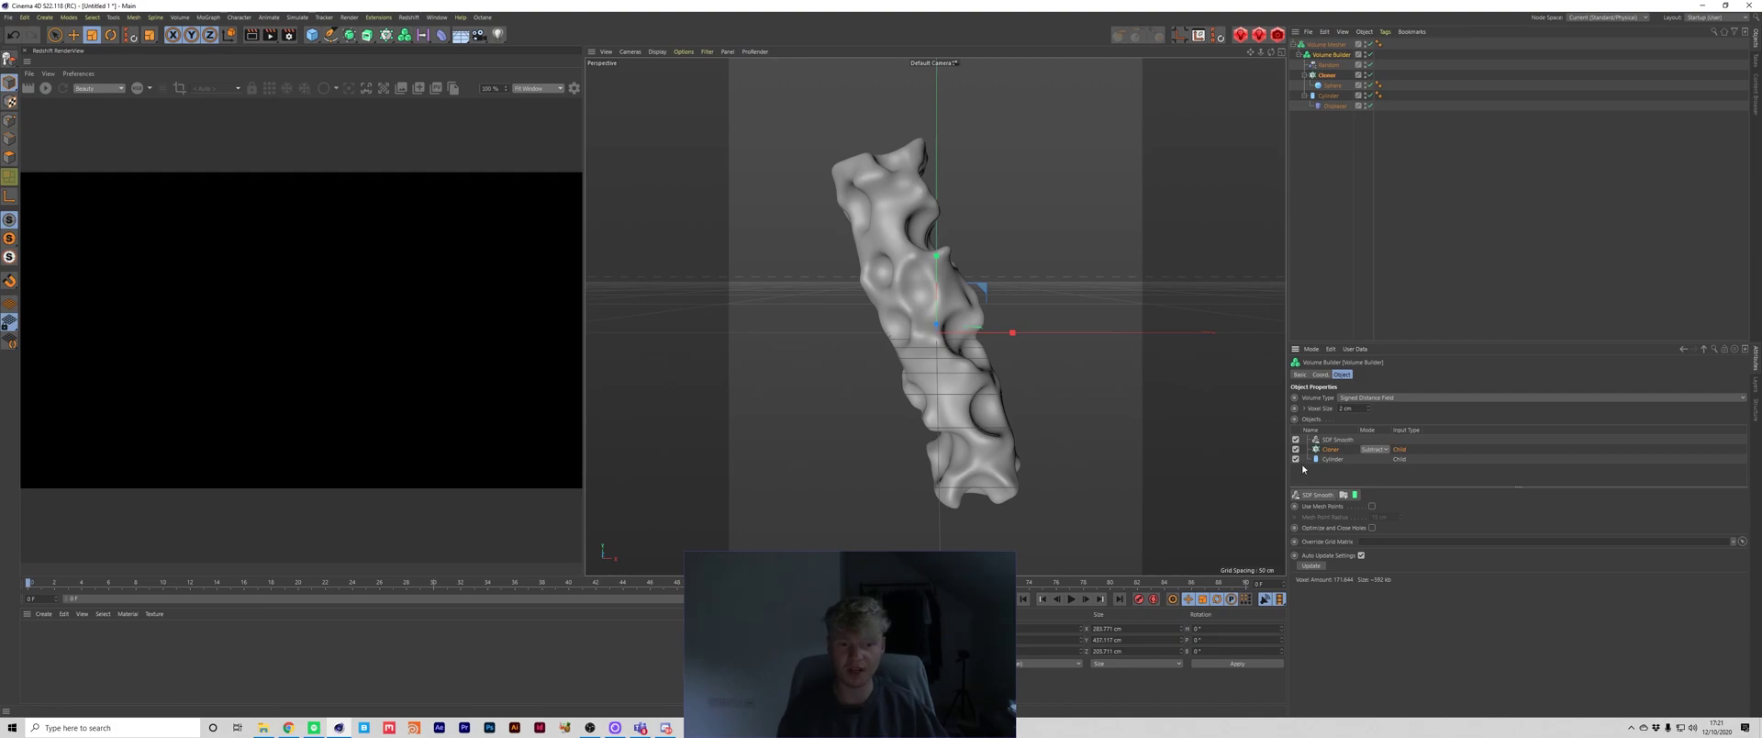
left_click(1368, 450)
left_click(1375, 484)
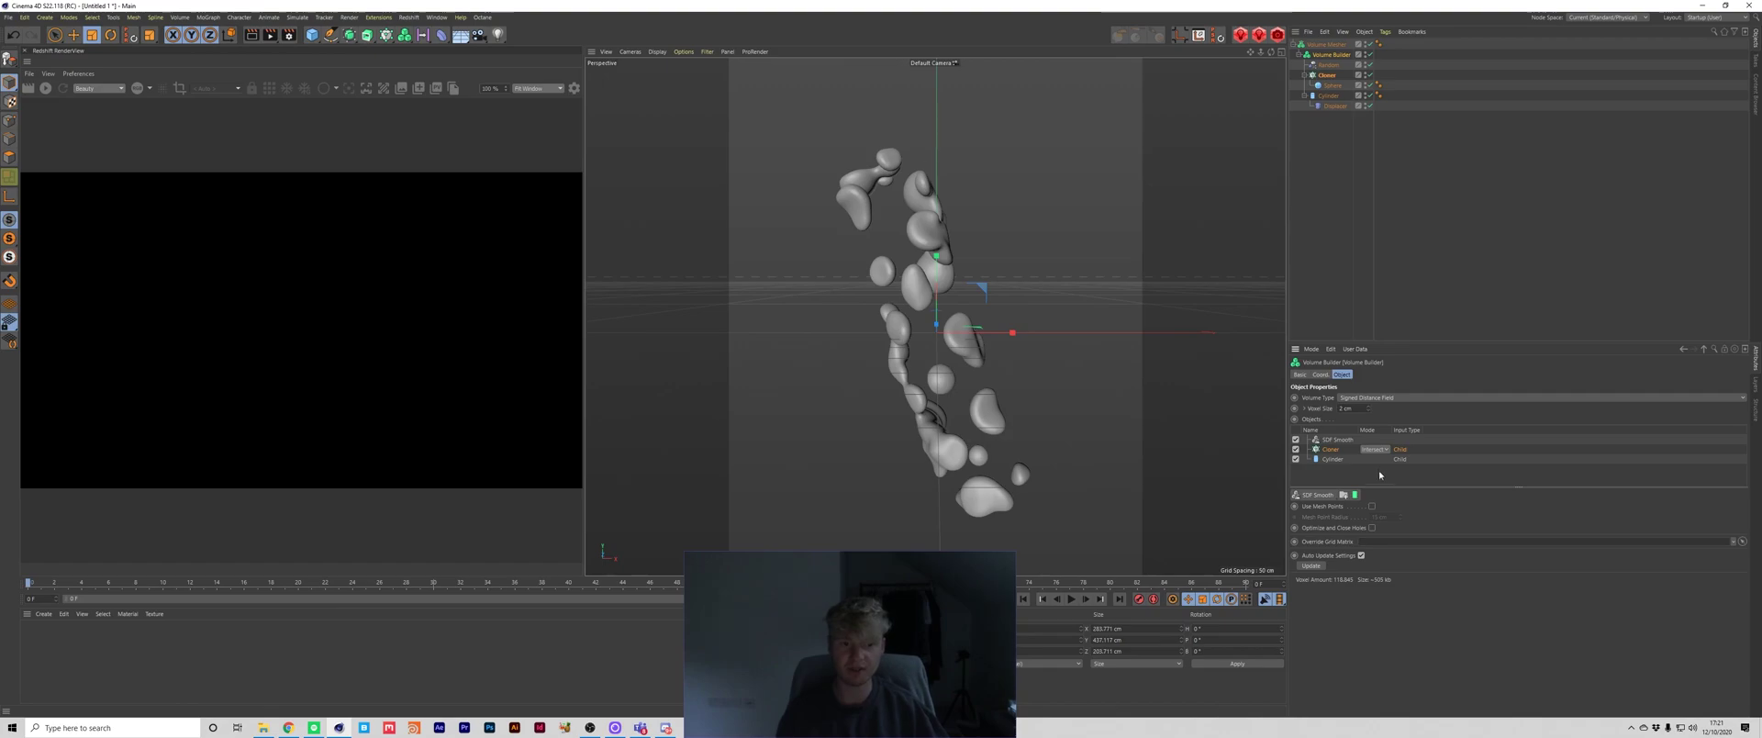
left_click(1374, 450)
left_click(1372, 459)
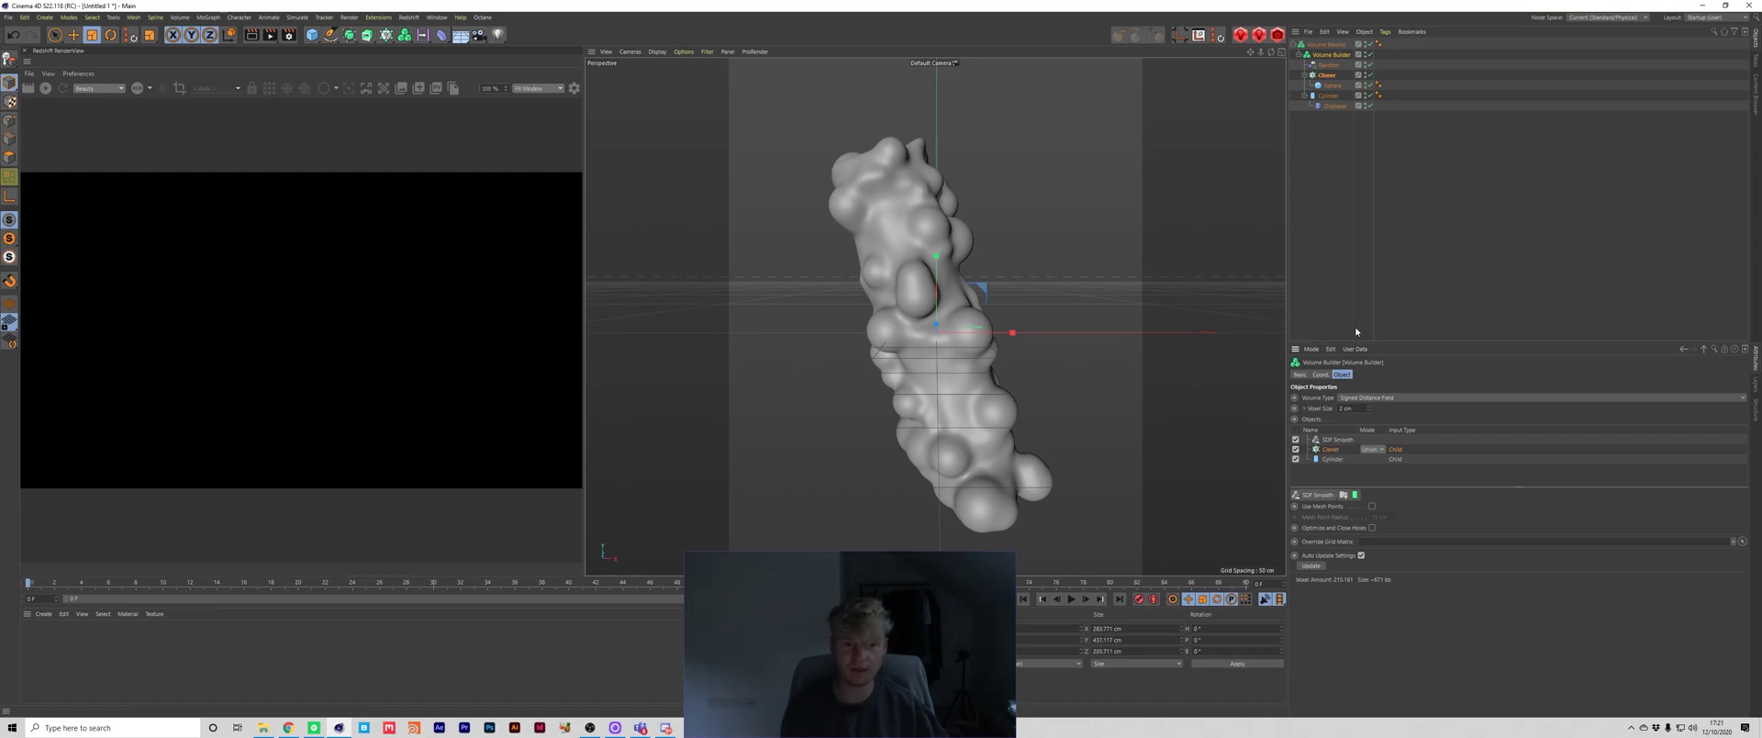
Duplicate the Cloner with its Sphere as Cloner.1 and raise its Seed by three.
left_click_drag(1328, 74, 1328, 80, "ctrl")
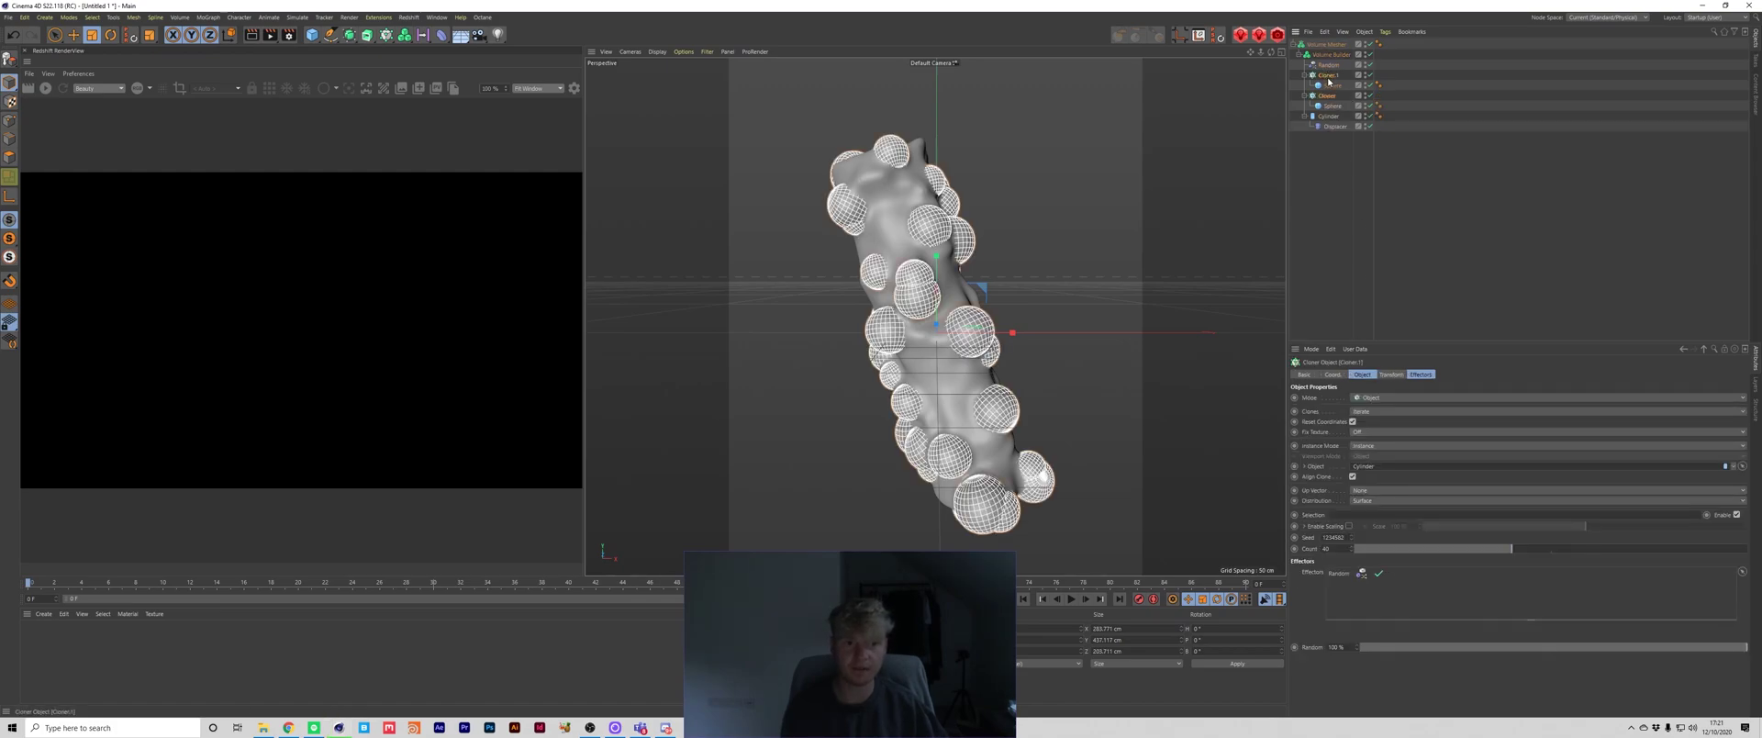
left_click(1352, 536)
left_click(1352, 536)
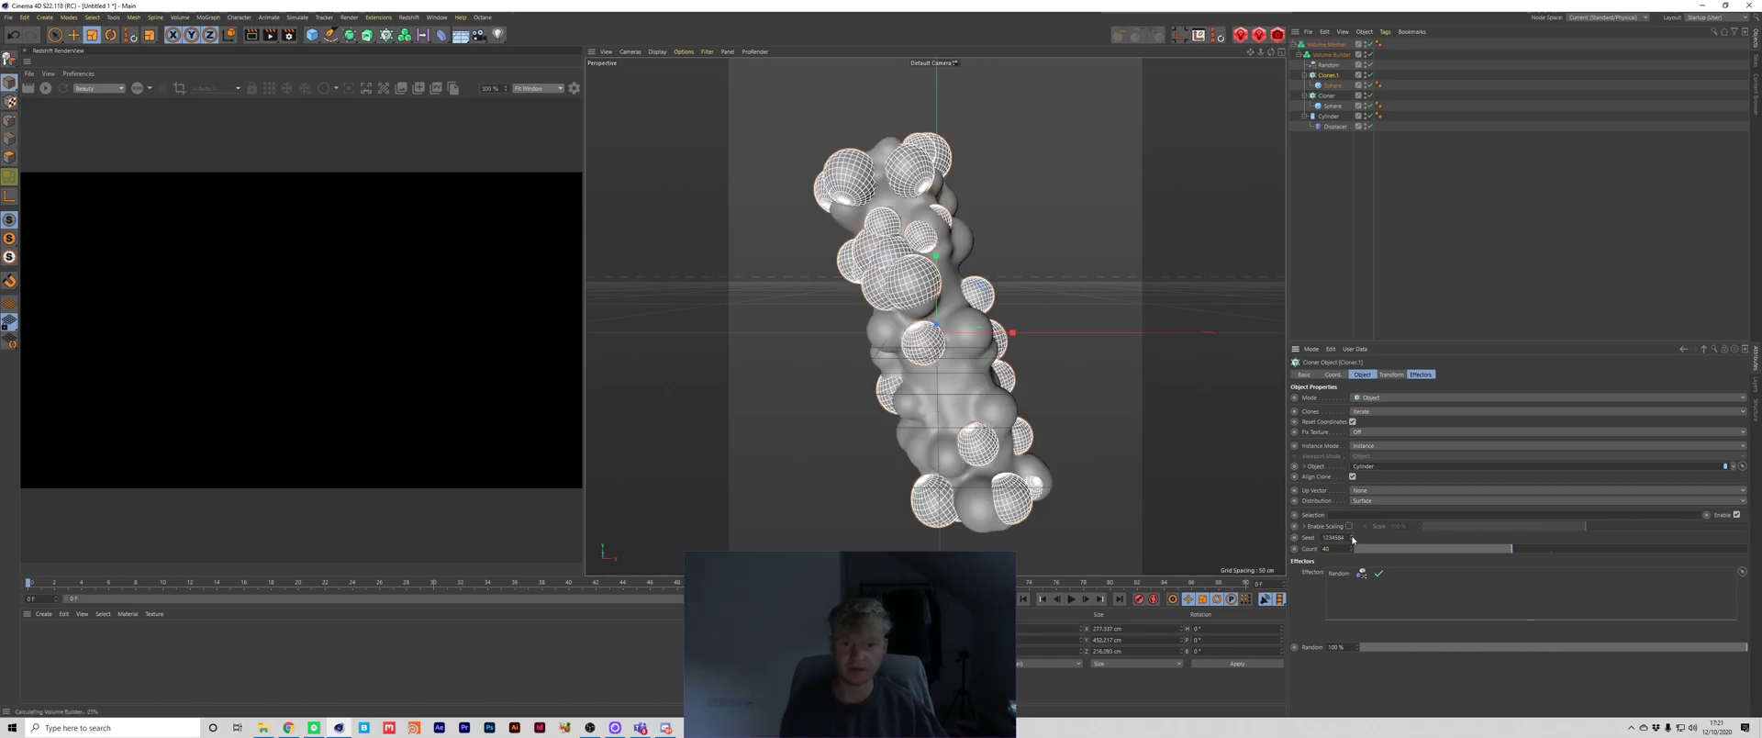
left_click(1352, 536)
left_click(1351, 536)
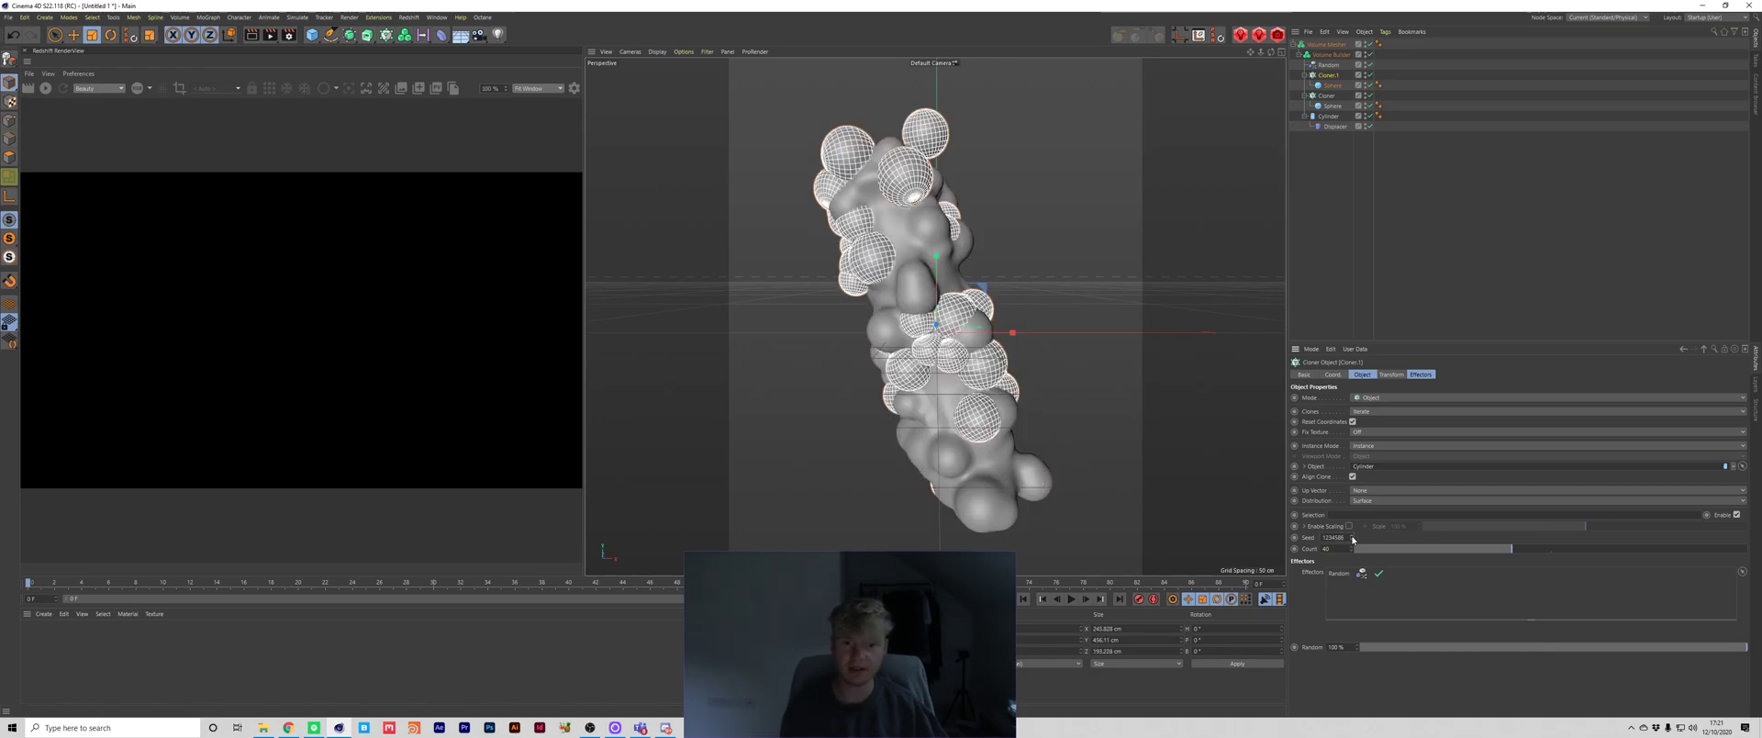
left_click(1352, 540)
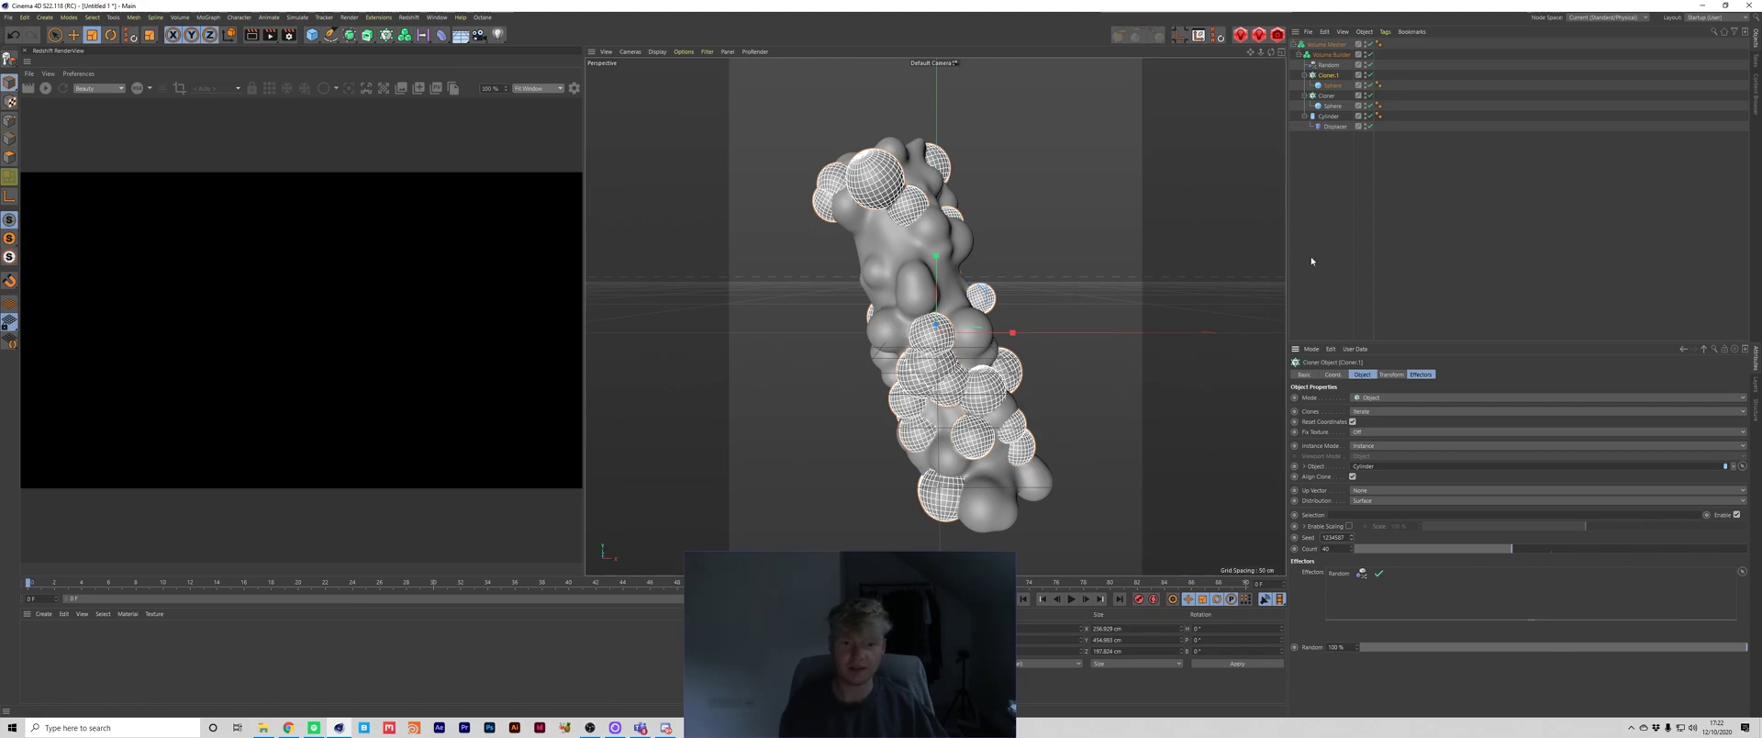
Add Cloner.1 to the Volume Builder in Subtract mode, placed below the original Cloner.
left_click(1331, 54)
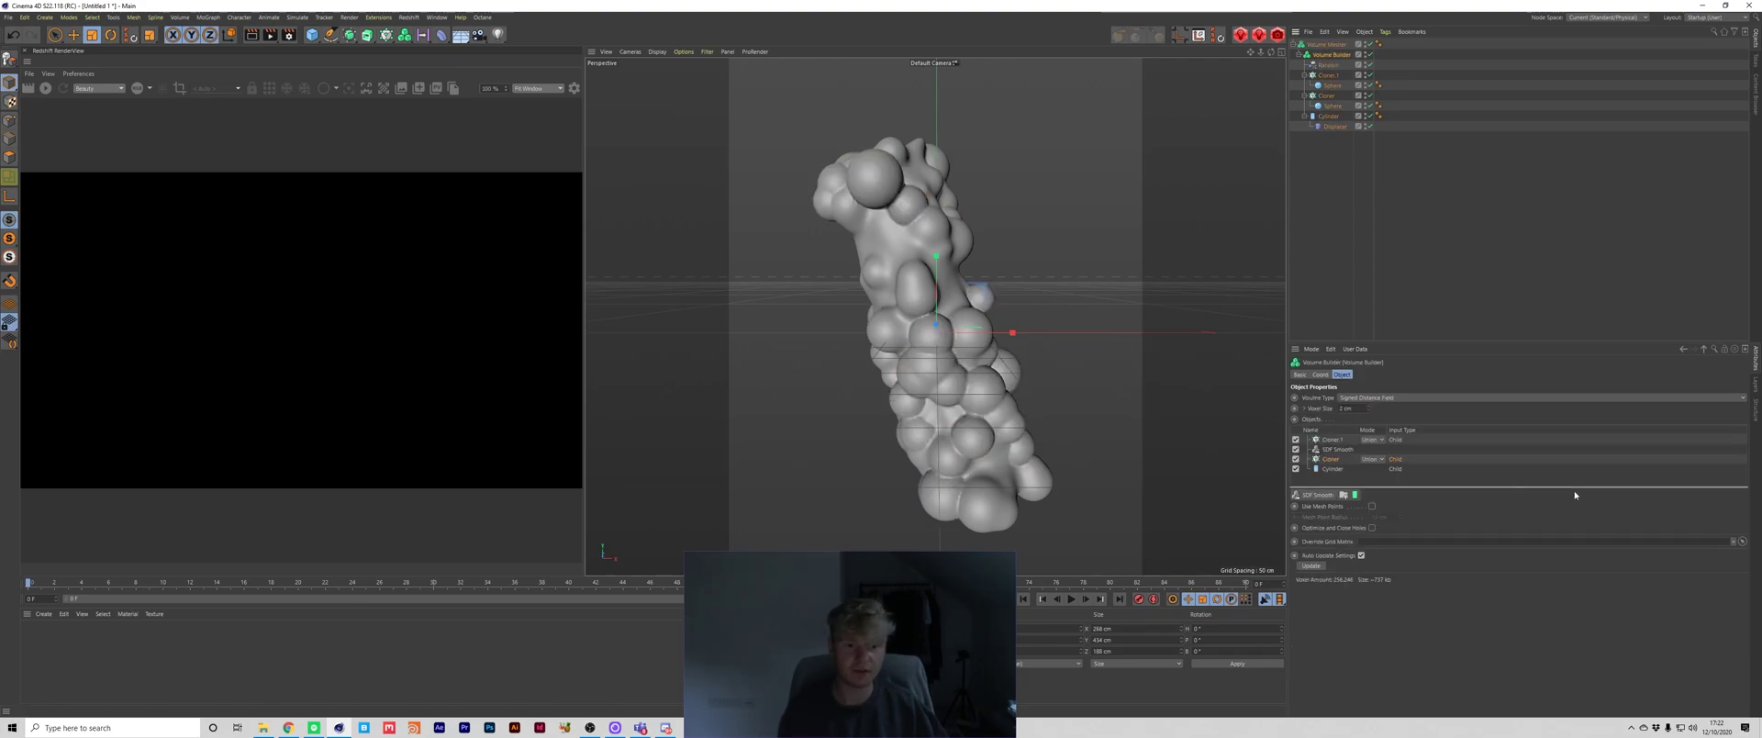
left_click_drag(1331, 440, 1336, 454)
left_click(1373, 449)
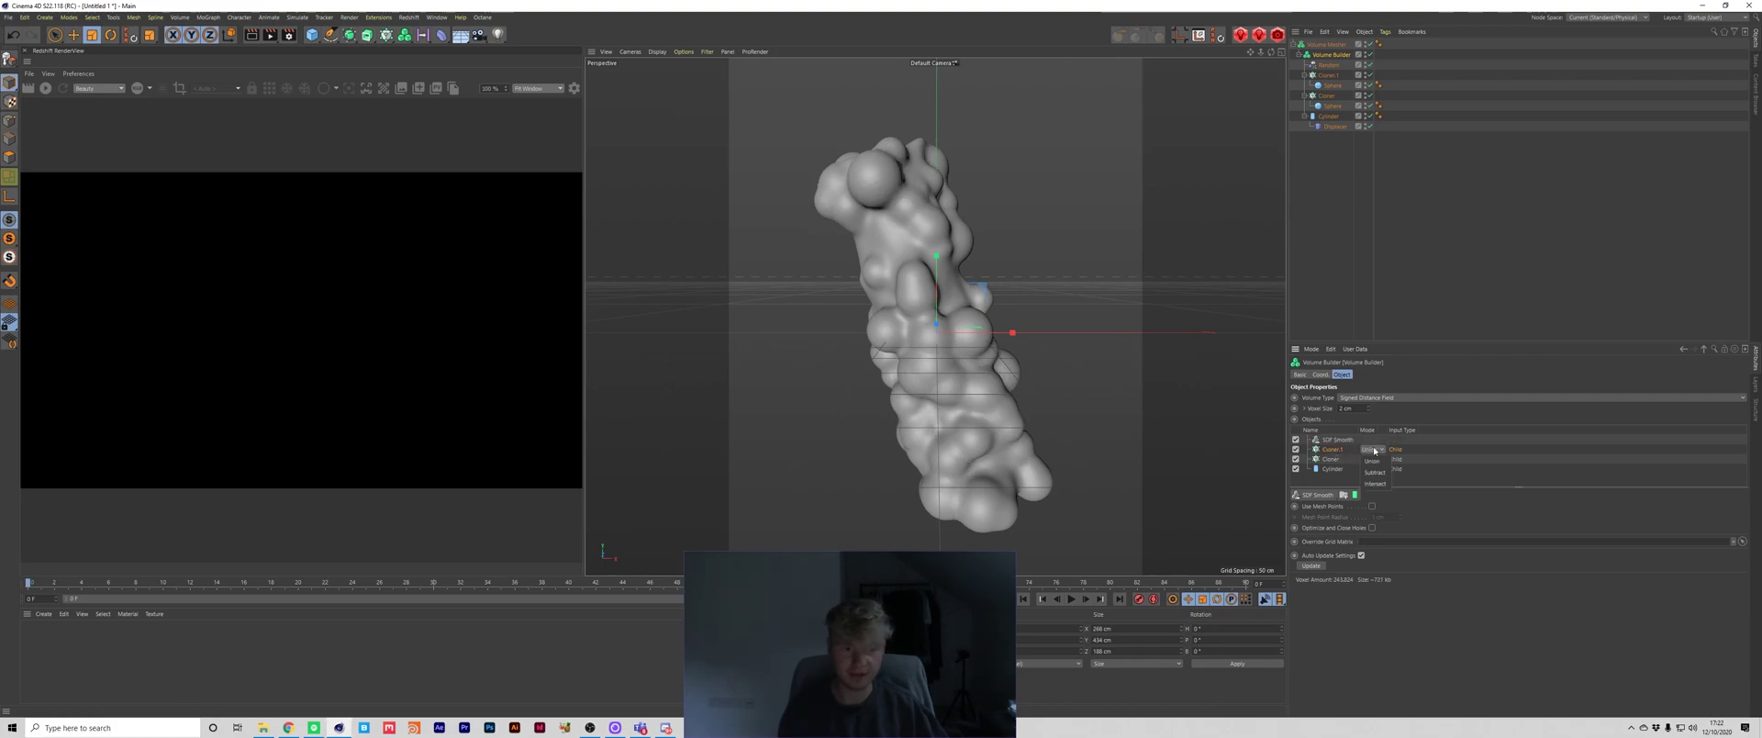
left_click(1377, 471)
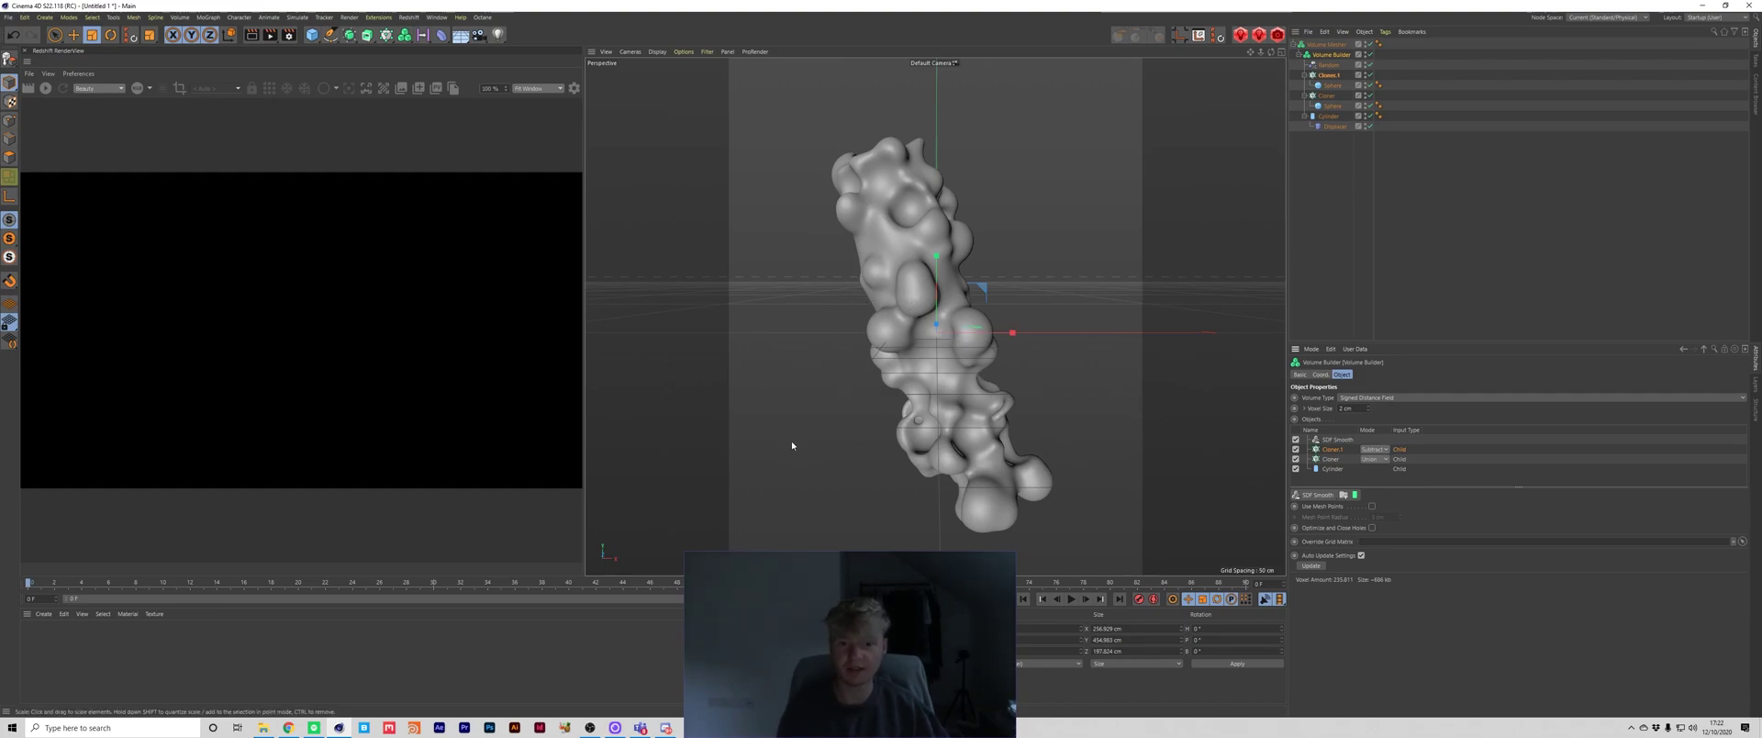
left_click_drag(1332, 453, 1333, 464)
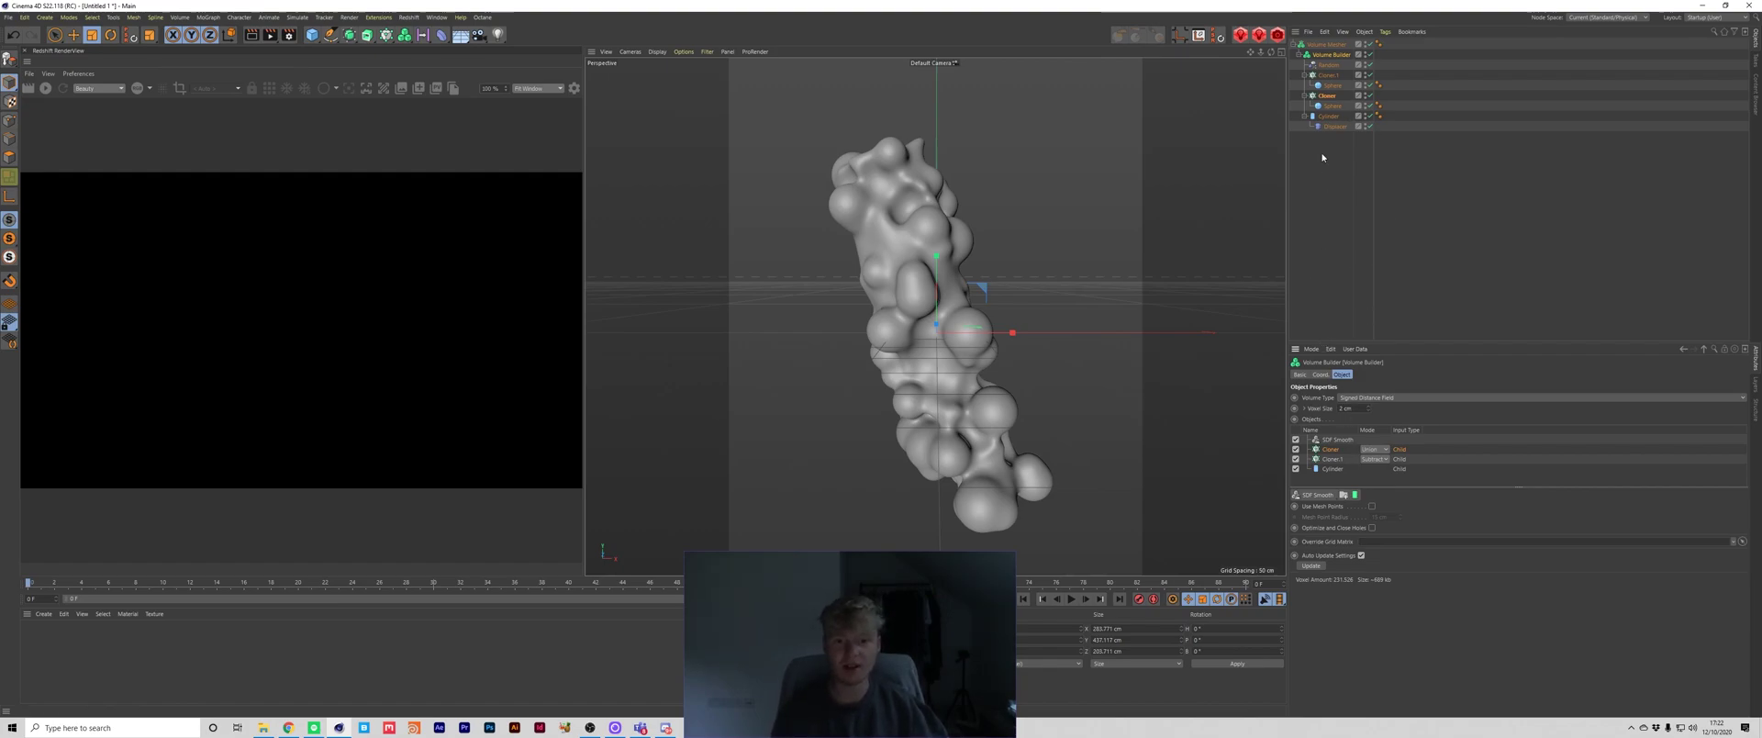
left_click(1429, 252)
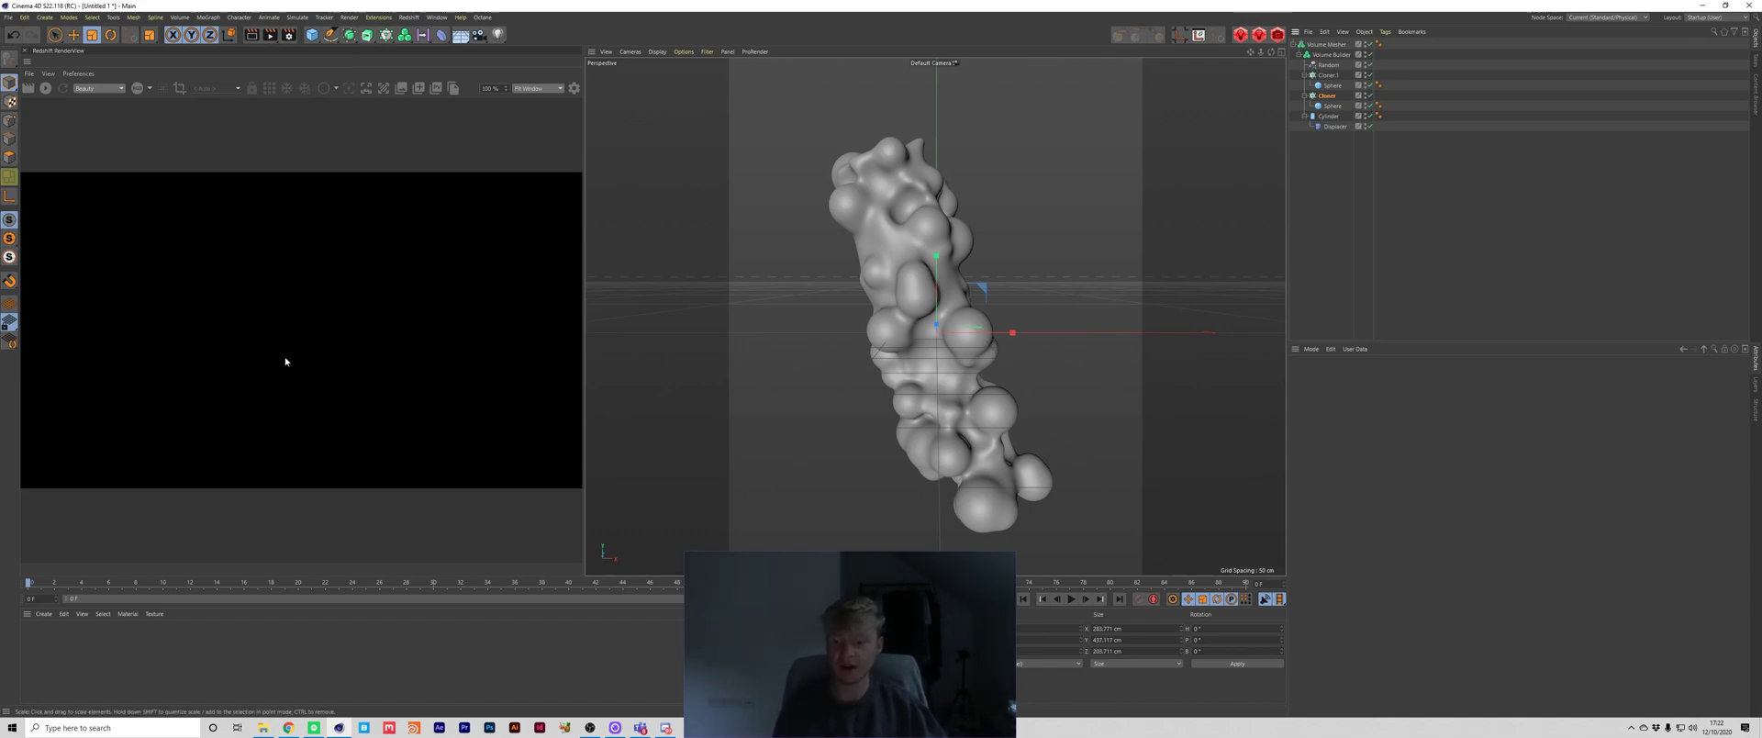
Switch to the Gumroad page in Chrome and close the enlarged product image.
left_click(290, 727)
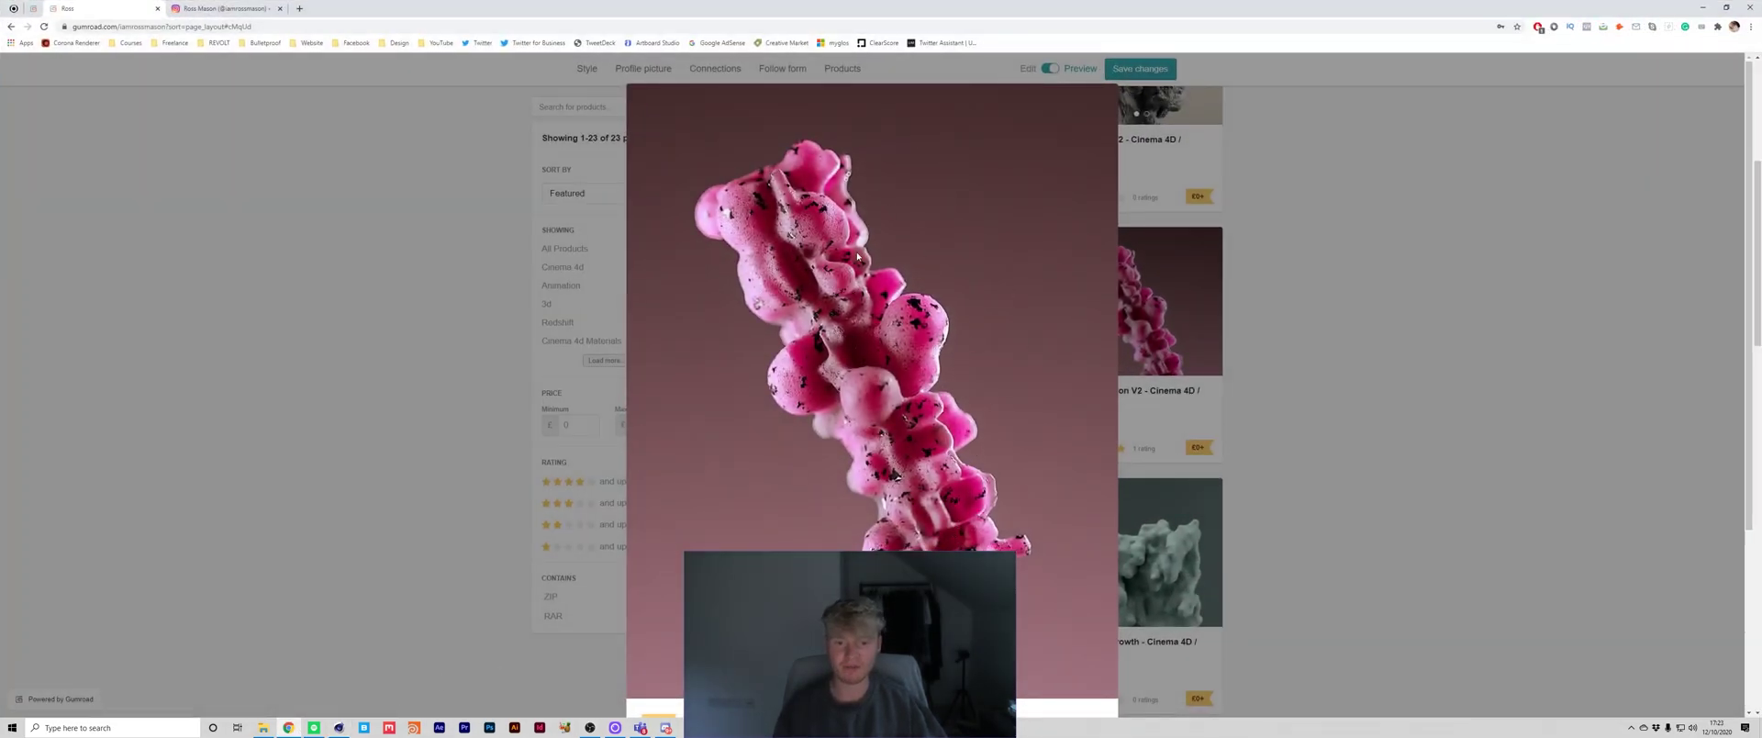
left_click(1386, 382)
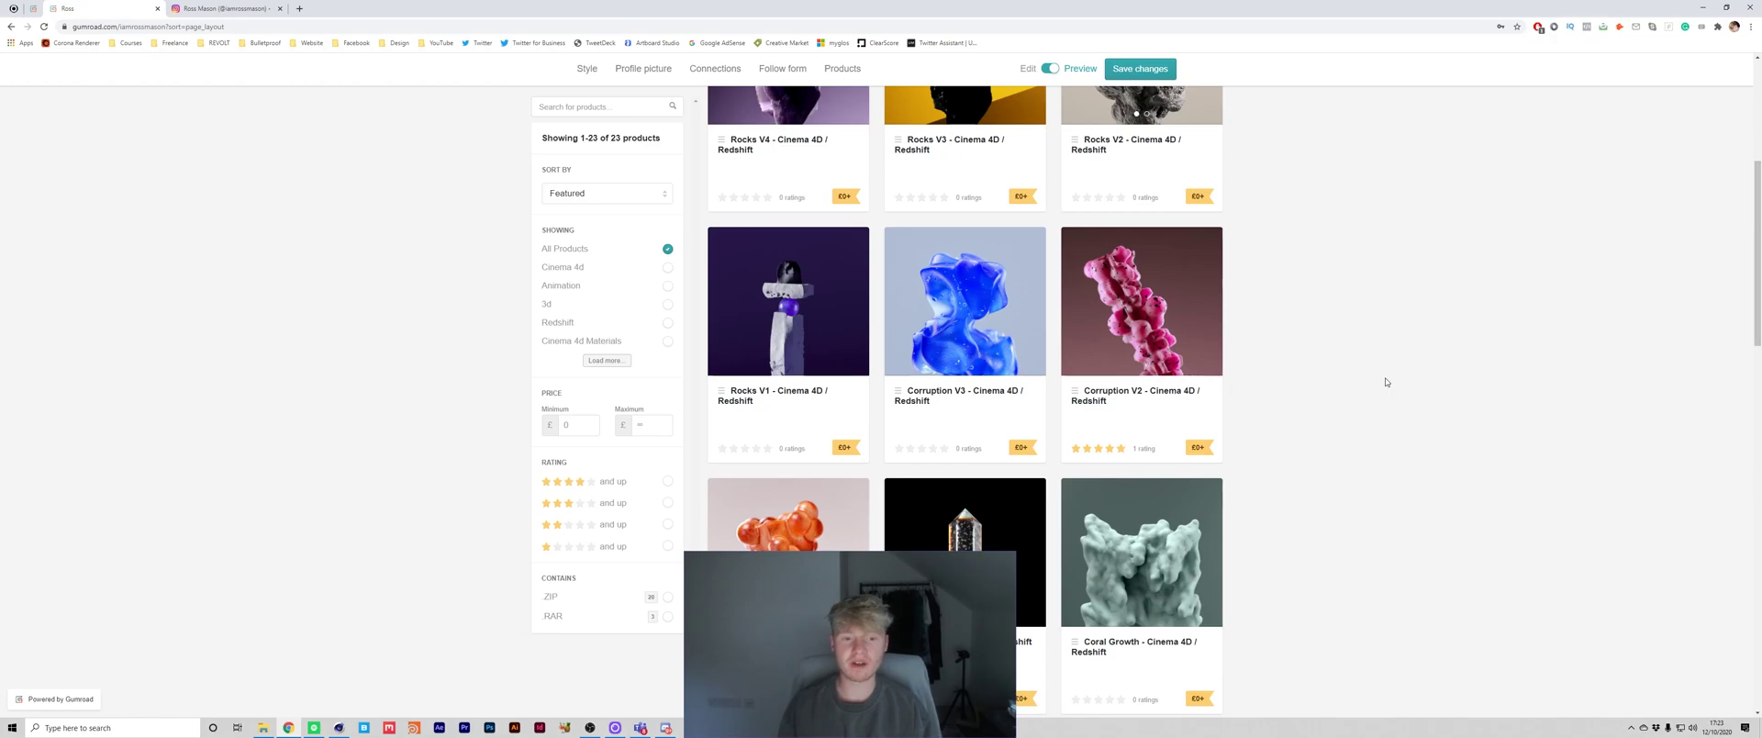